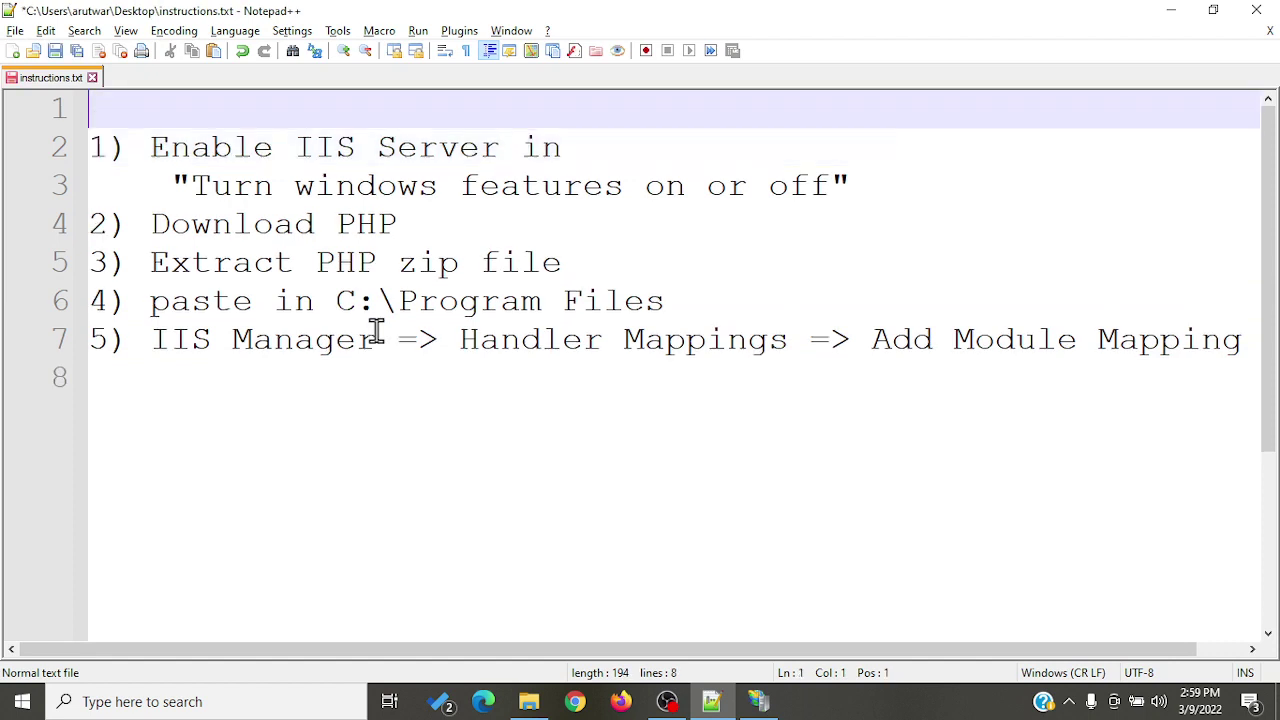
Step: Write "Web Services = web server + server side scripting languages" on the empty first line and start a new line below it
type("Web Se")
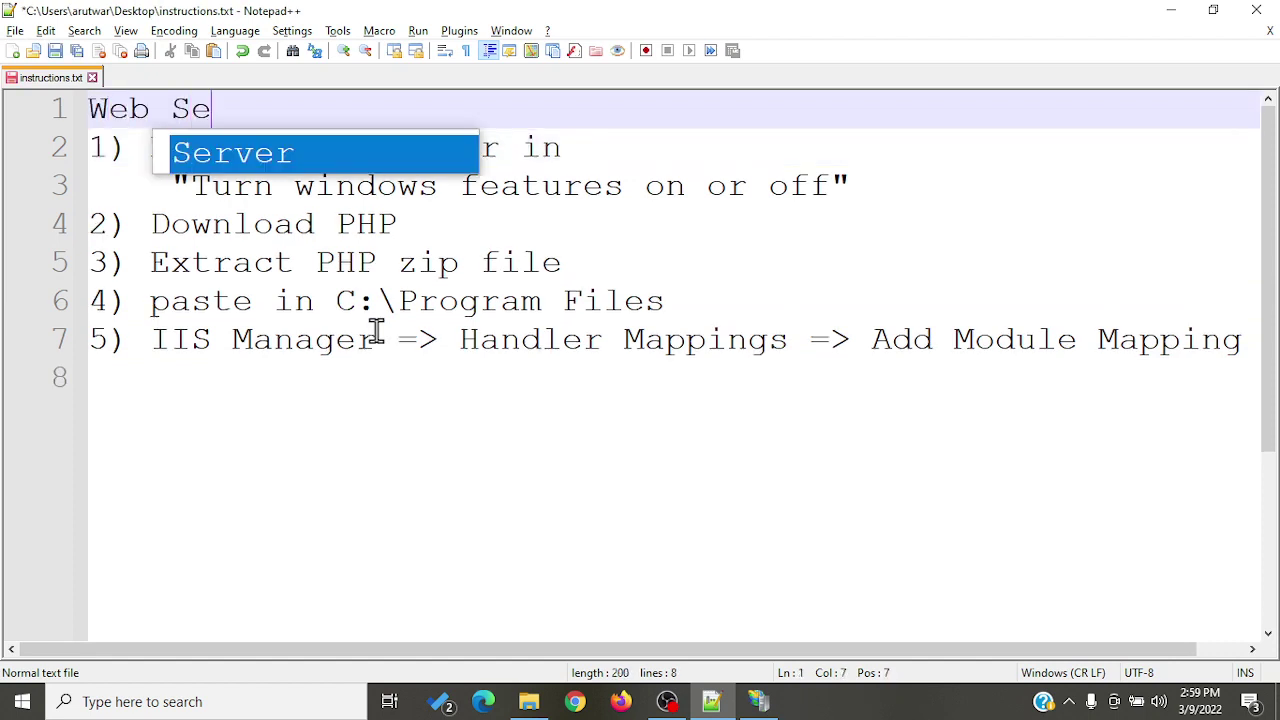
type("rve")
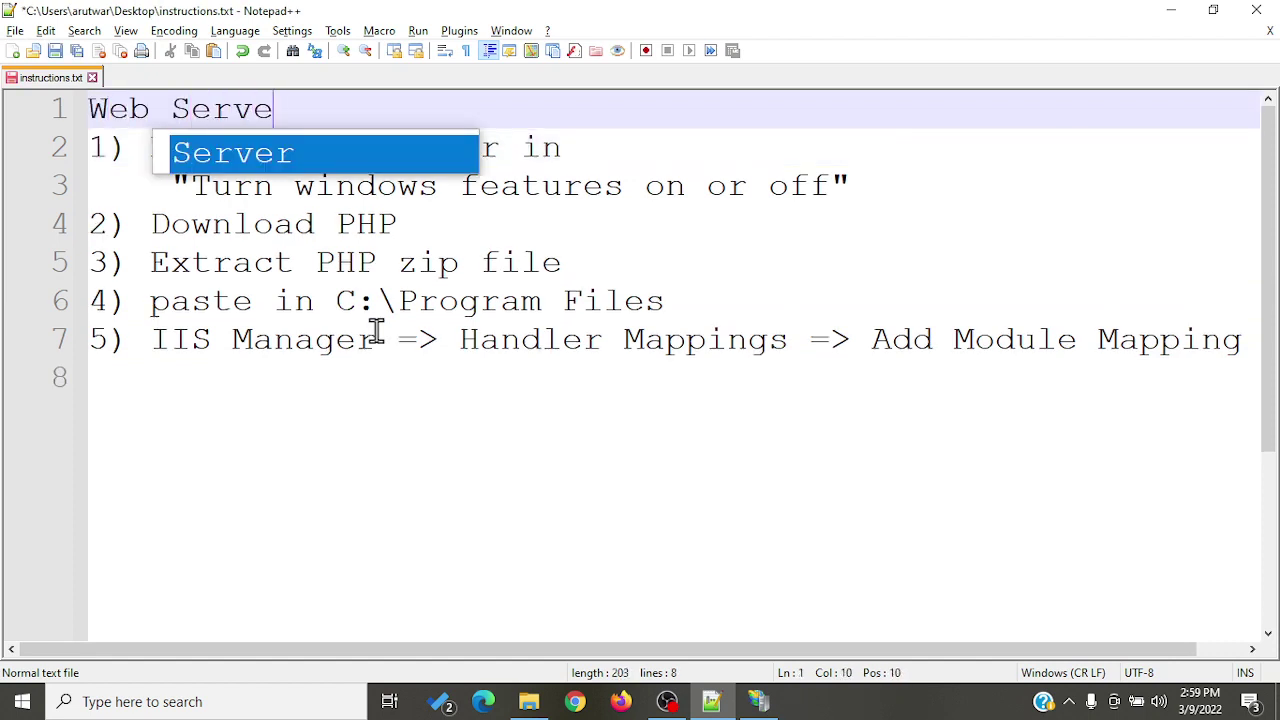
key("BackSpace")
type("ices =")
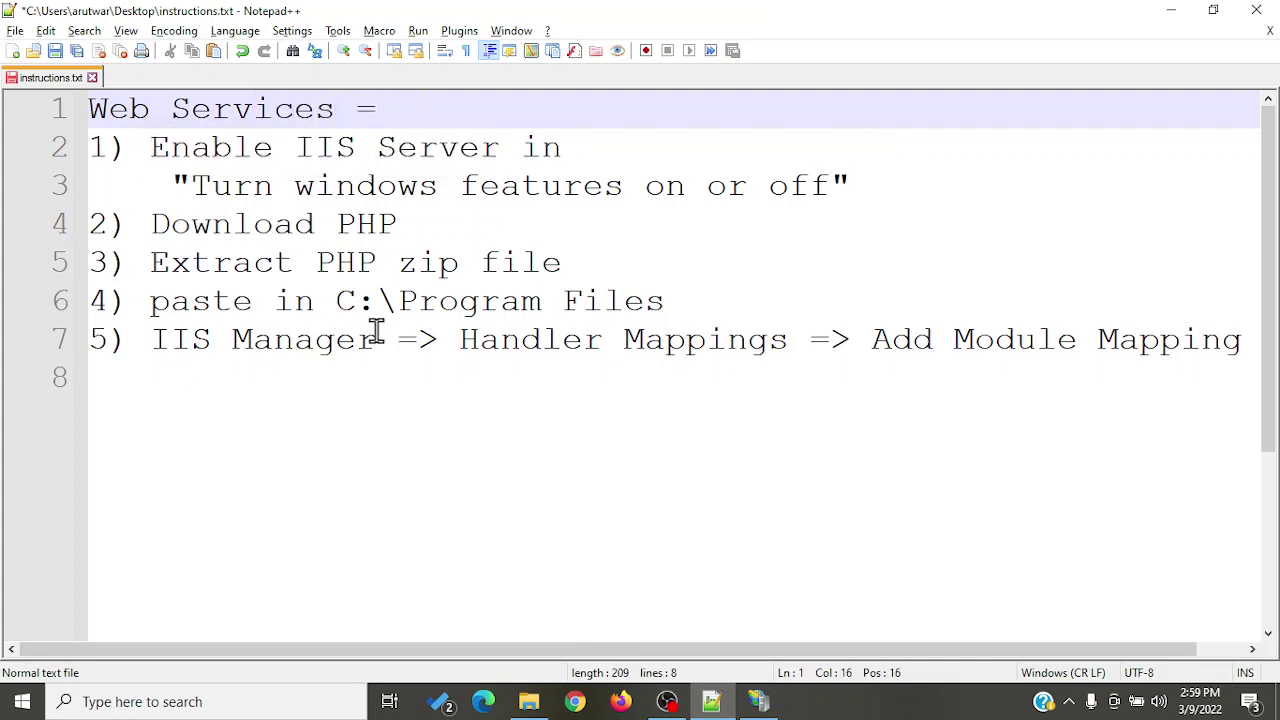
type("web server +")
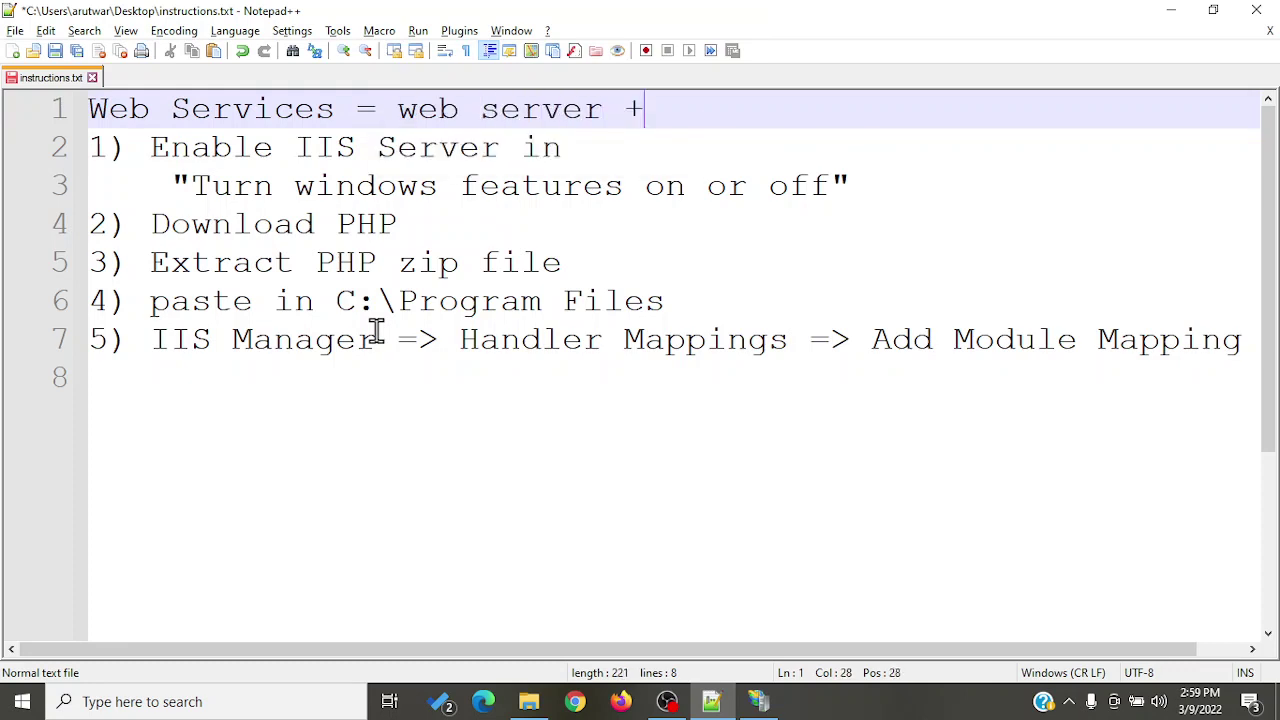
type(" se")
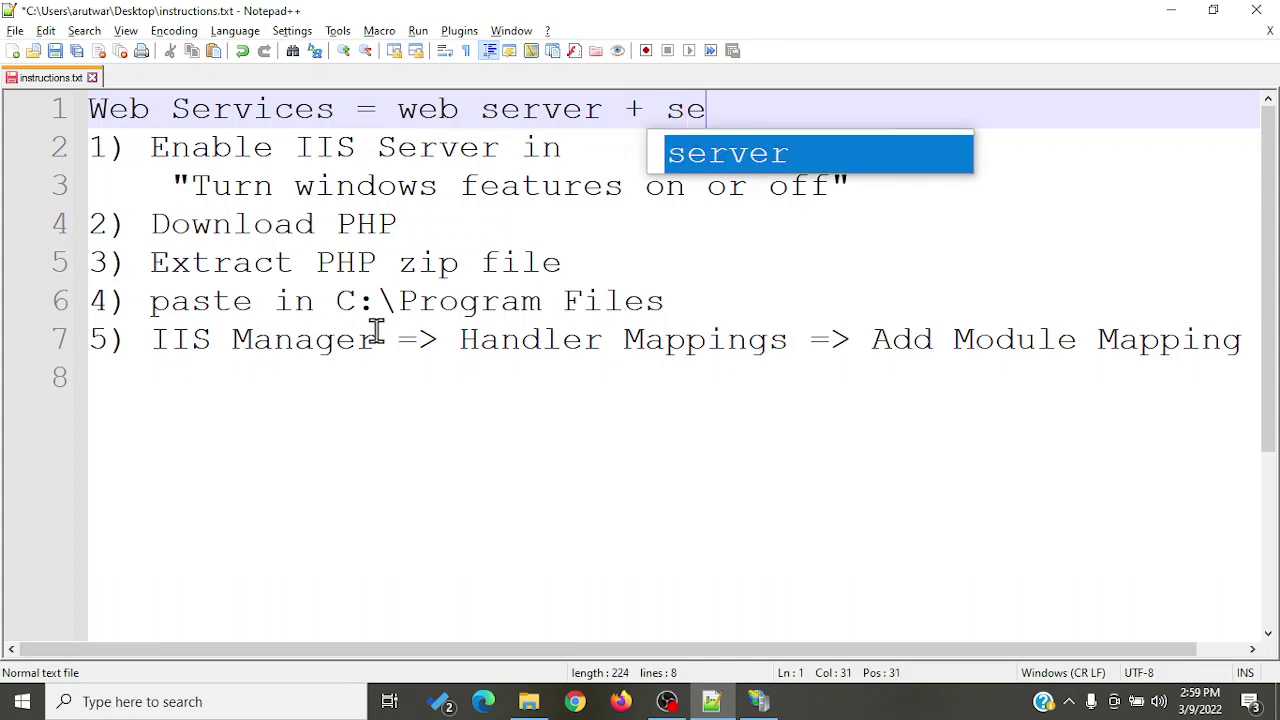
type("rver side")
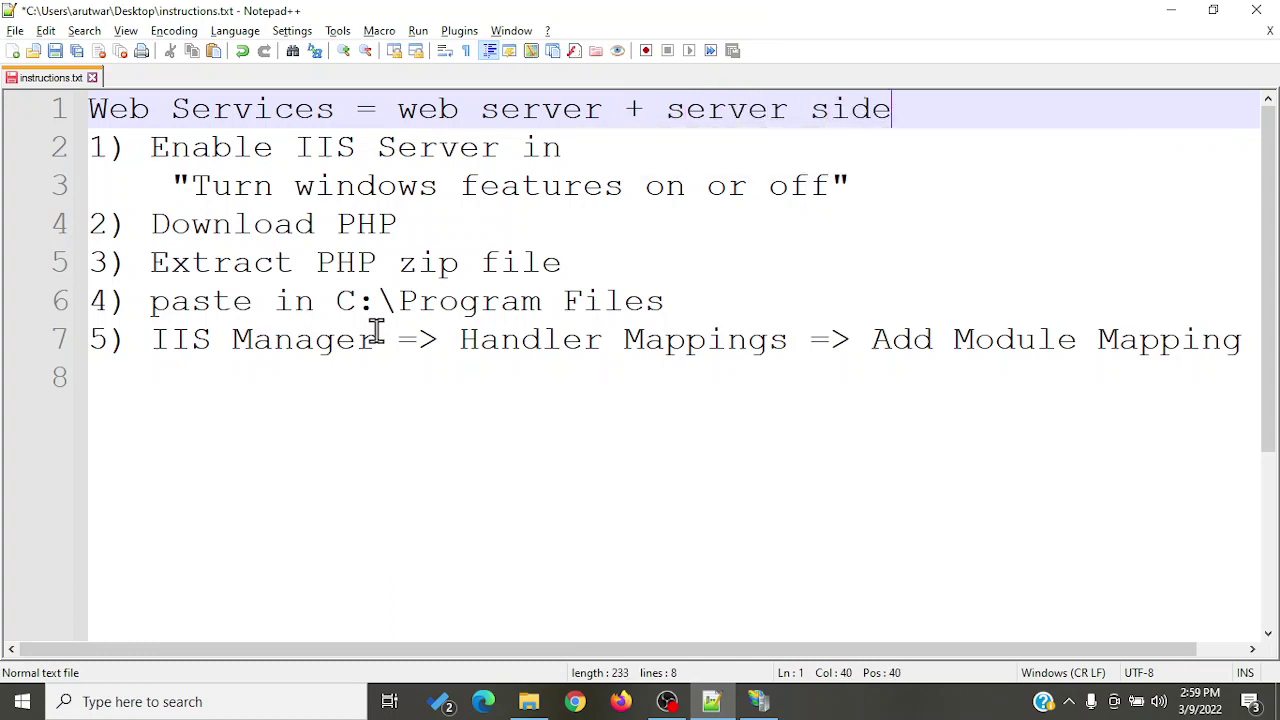
type(" scripting lang")
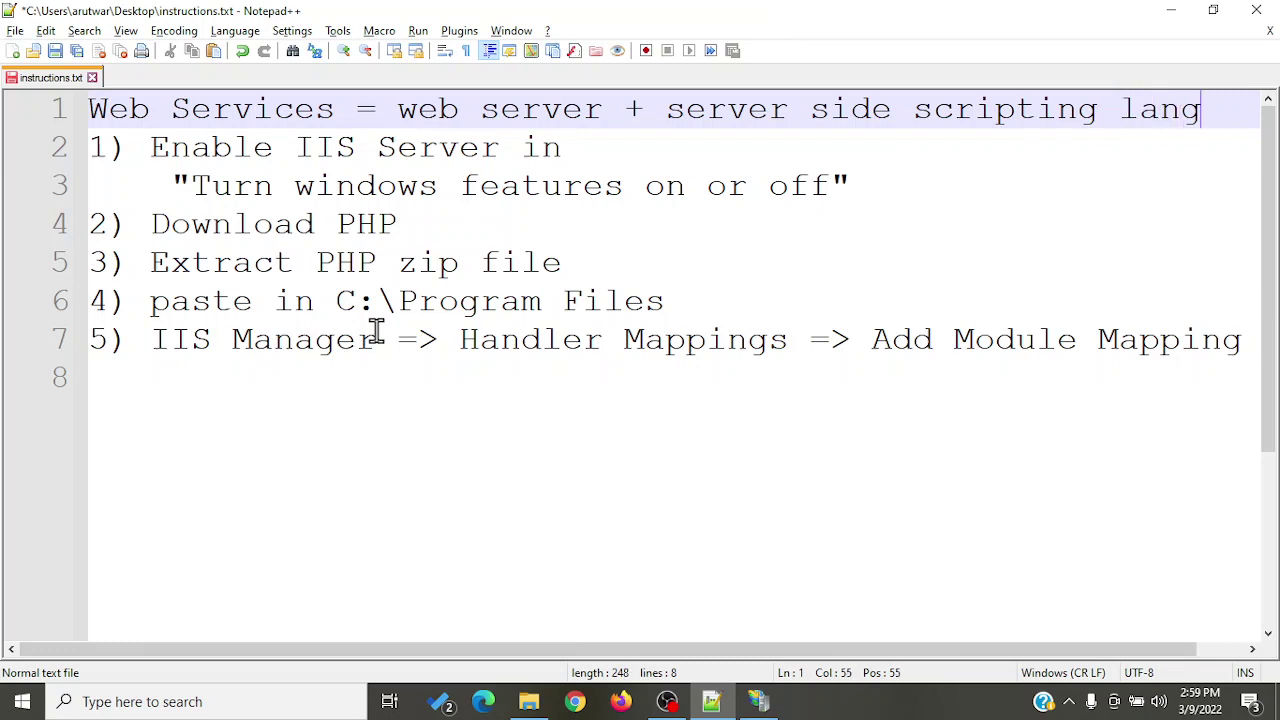
type("uages")
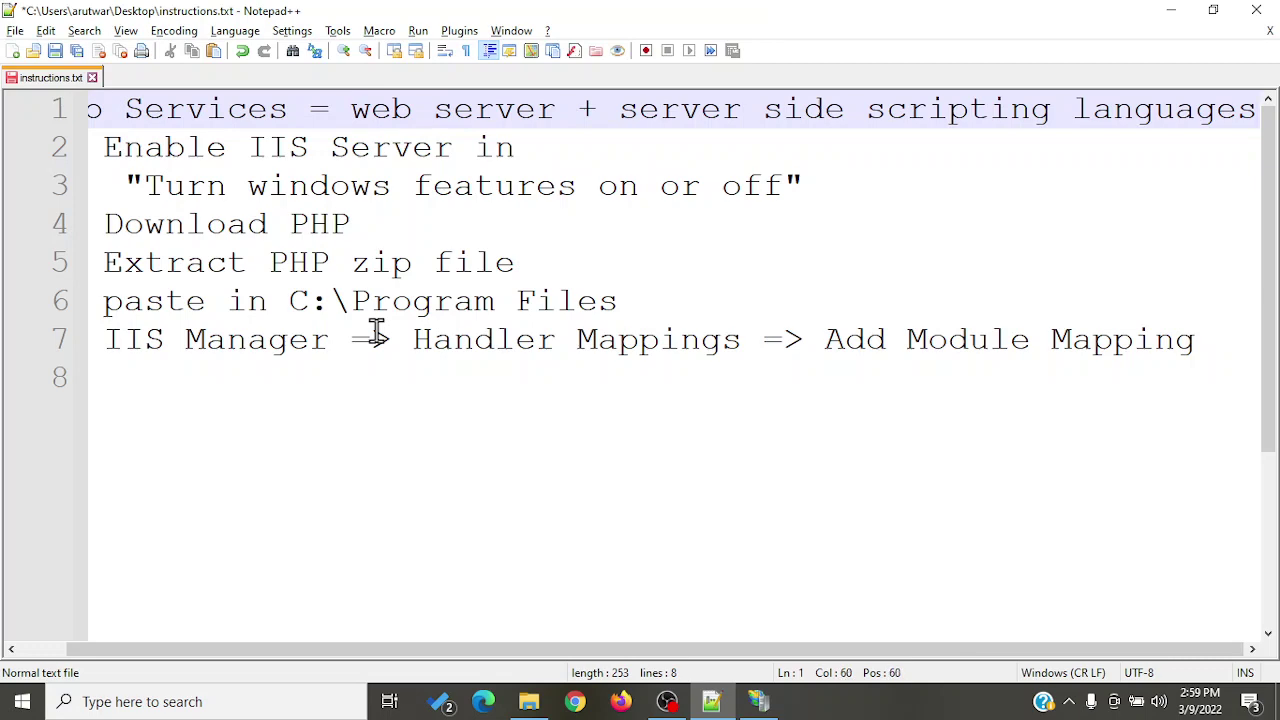
key("Return")
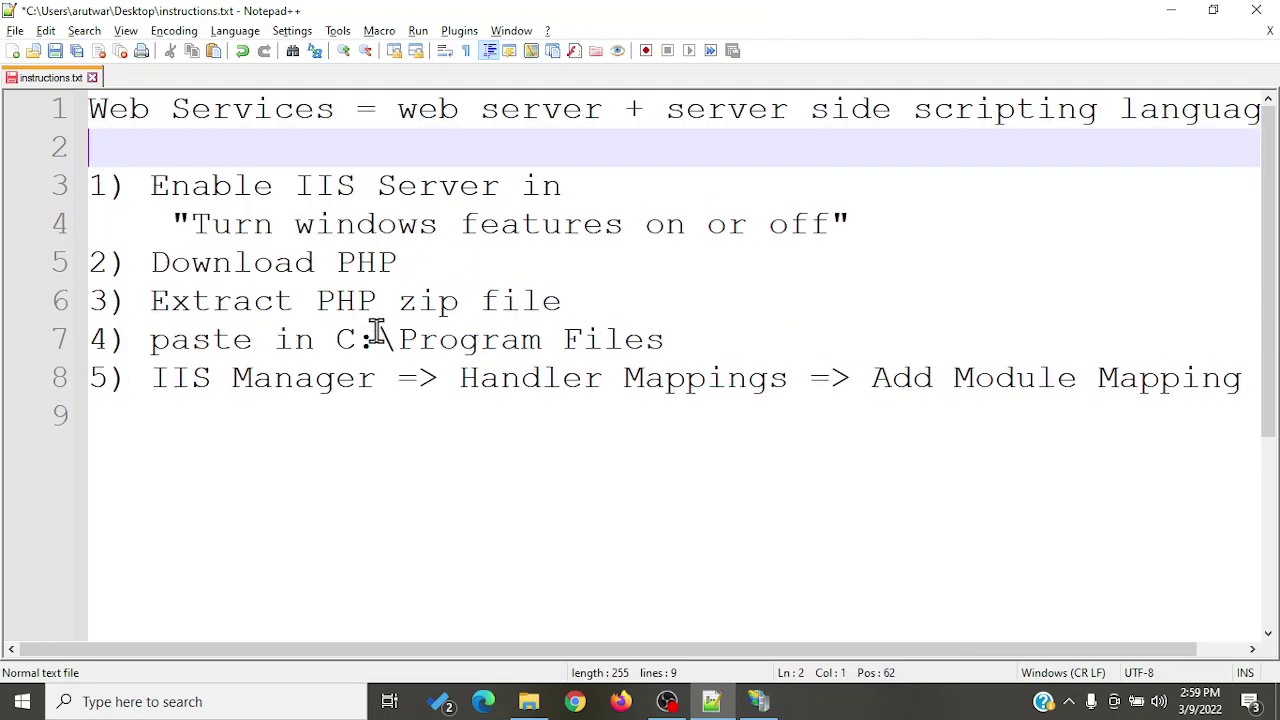
Step: Copy "server side scripting languages" onto the second line, append "(Php)" and add a blank line below it
left_click_drag(666, 108, 1270, 130)
key("ctrl+c")
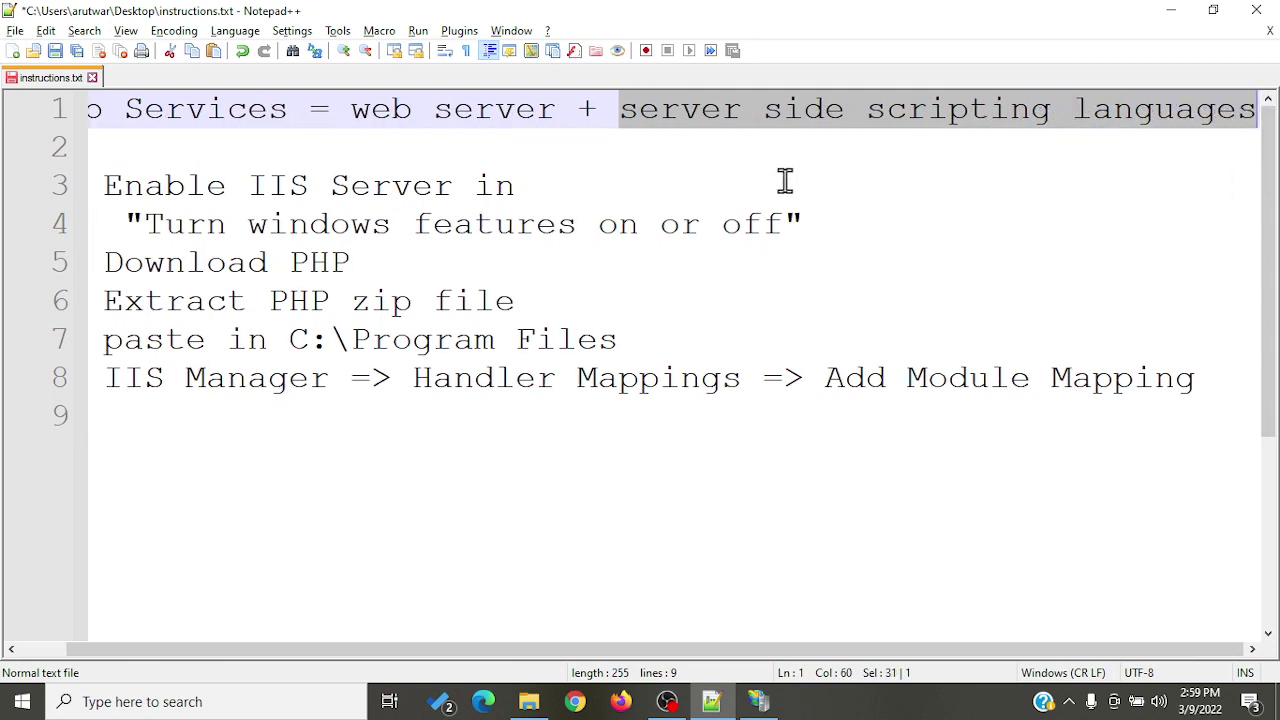
left_click(577, 151)
key("ctrl+v")
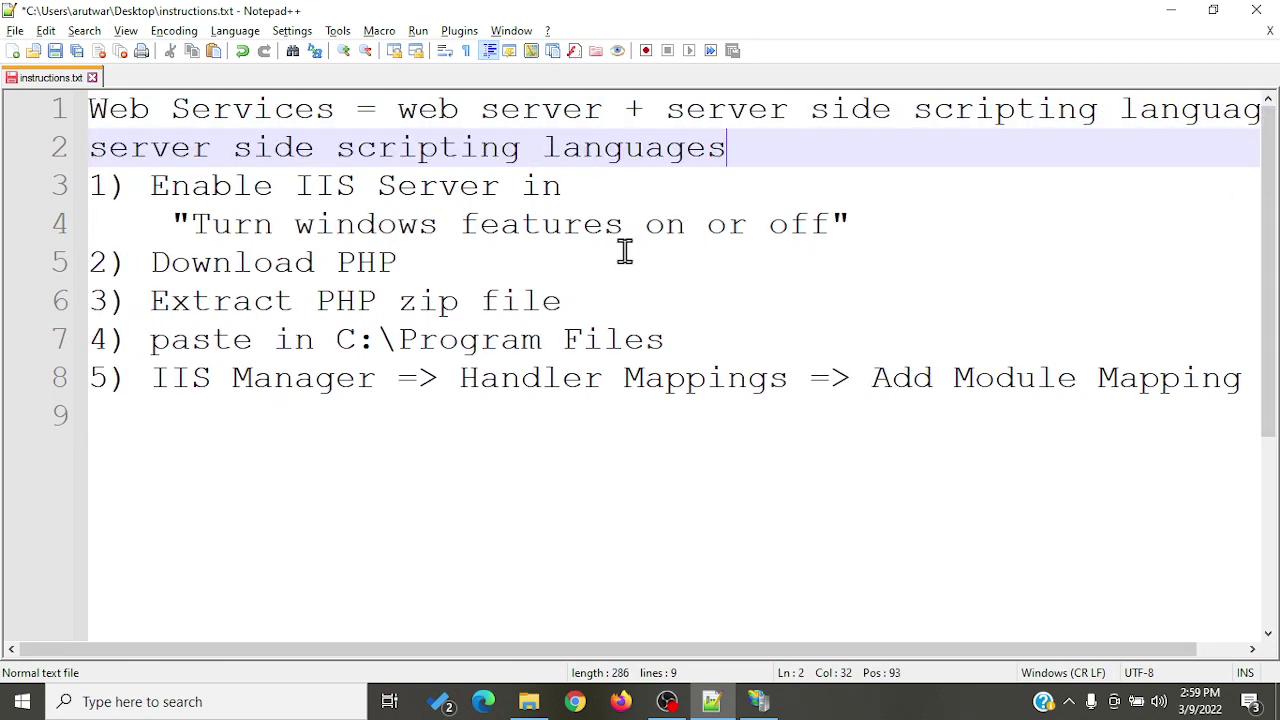
type("(P")
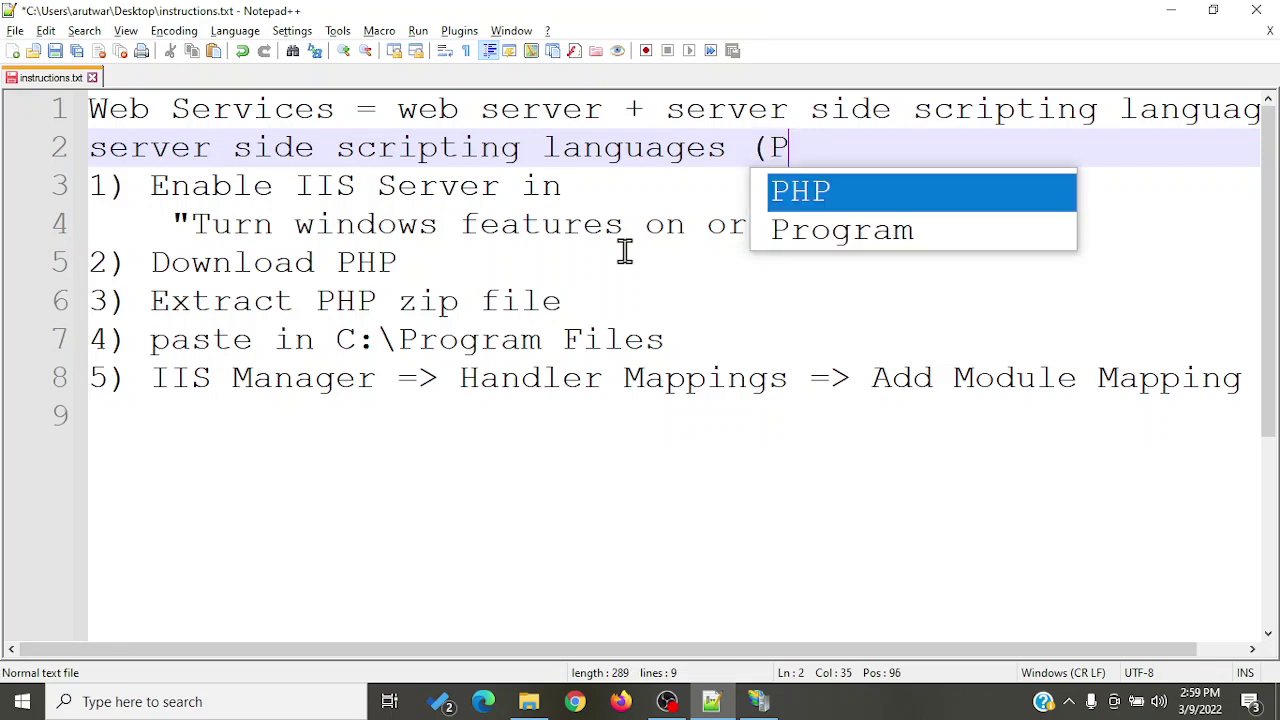
type("hp)")
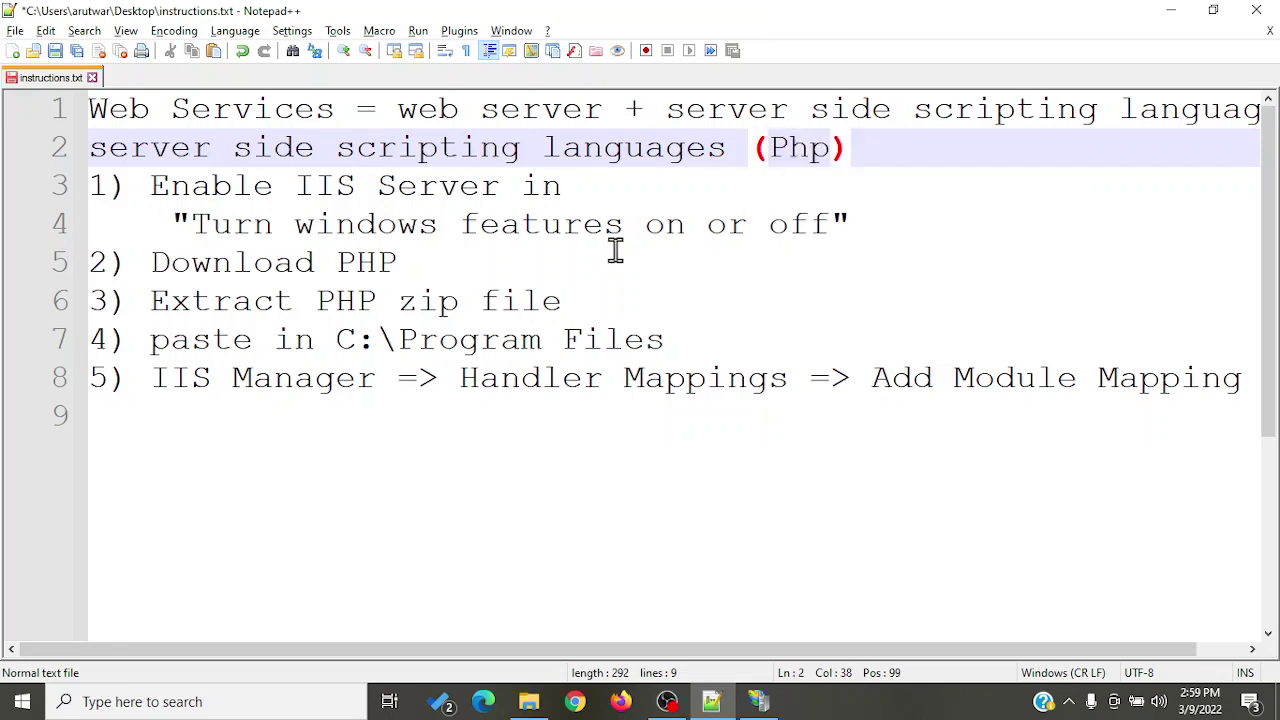
key("Return")
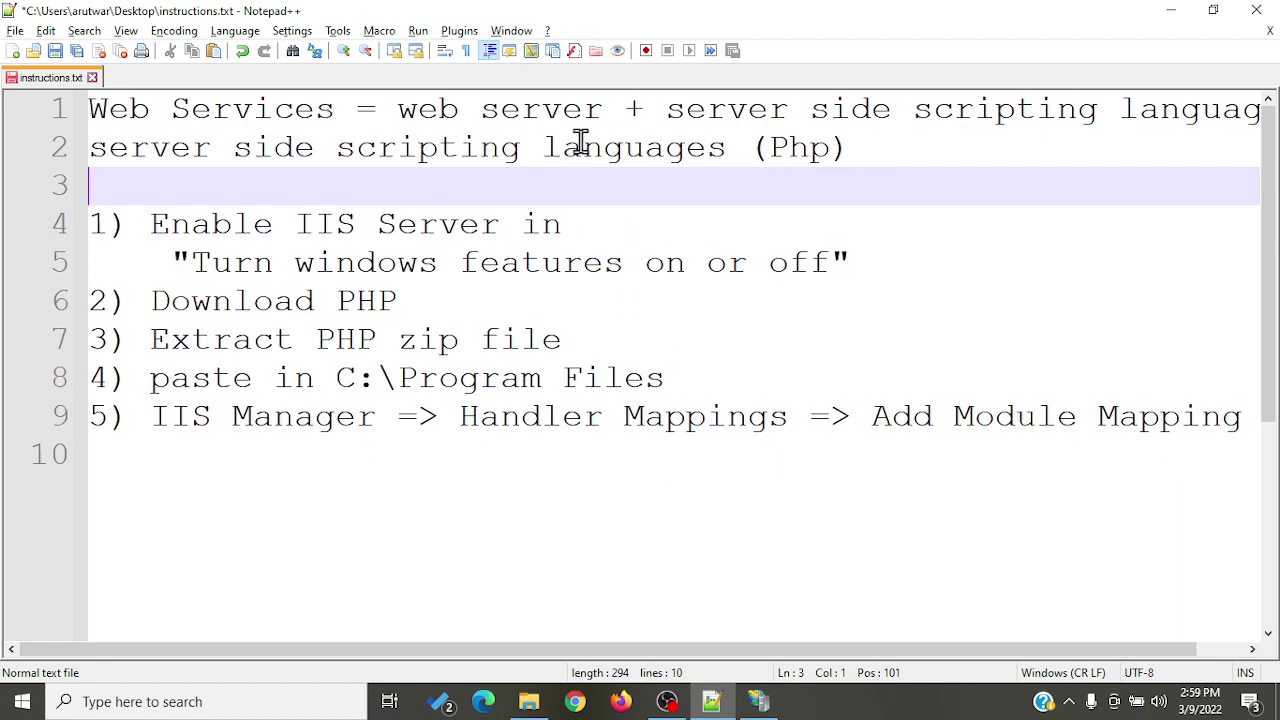
Step: Insert "(IIS)" after "web server" in the first line
double_click(805, 147)
left_click(608, 112)
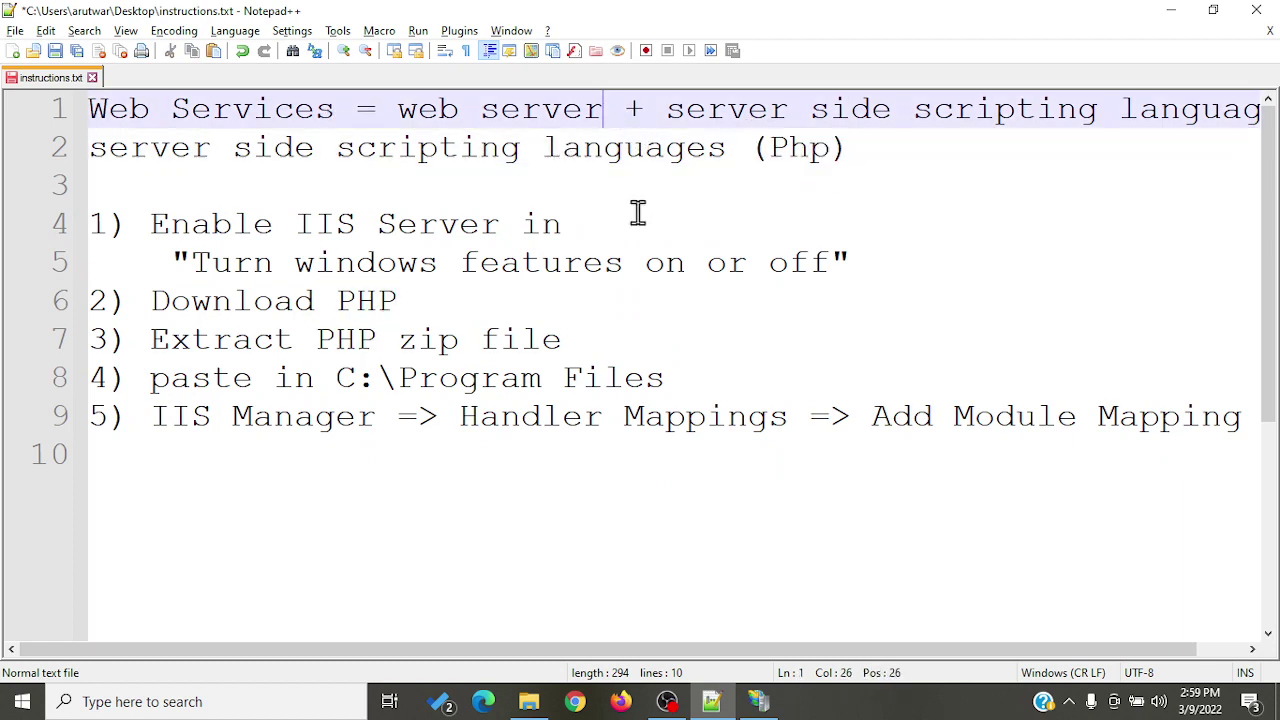
type("()")
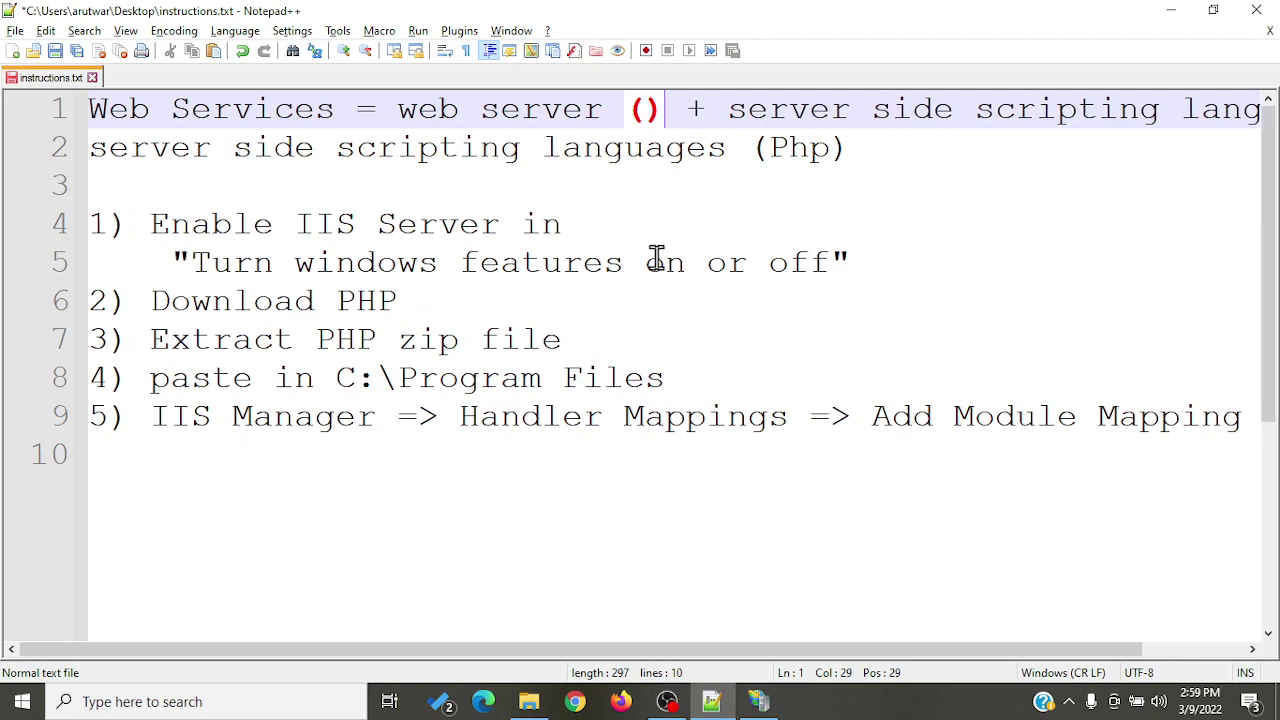
type("IIS")
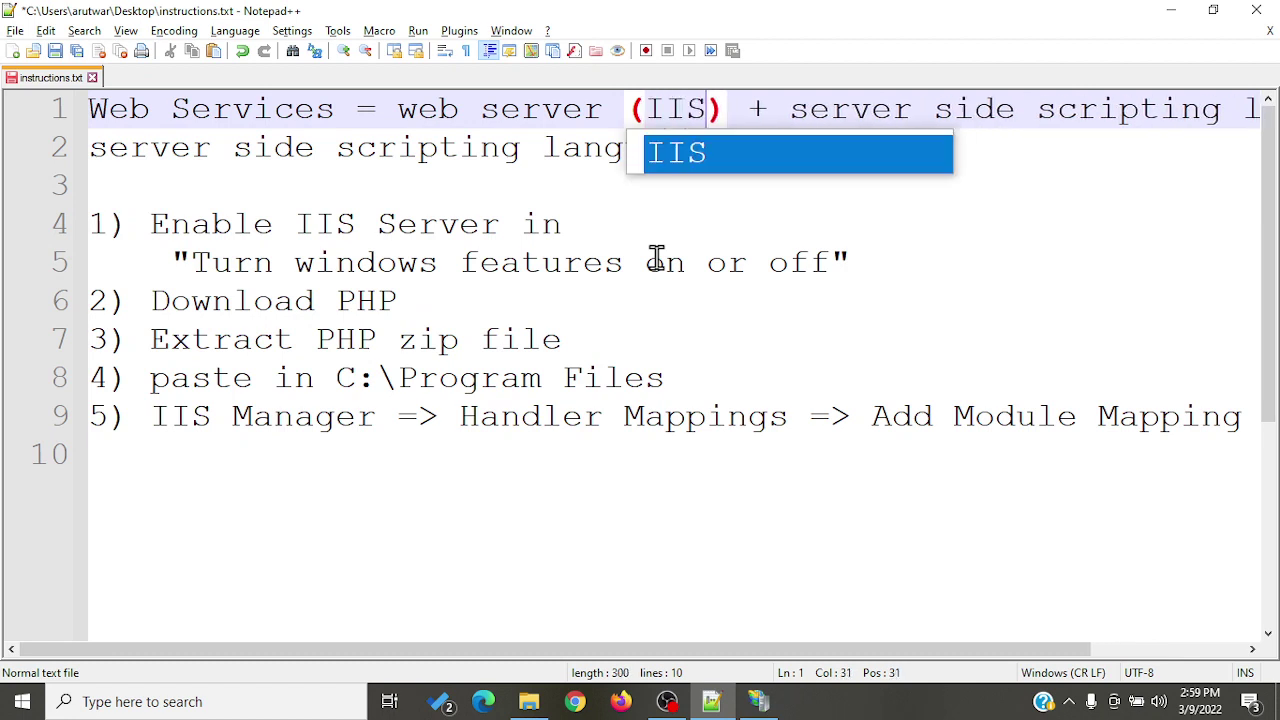
Step: Move the first line's "server side scripting languages" onto its own line followed by a blank line, and save the file
left_click(787, 115)
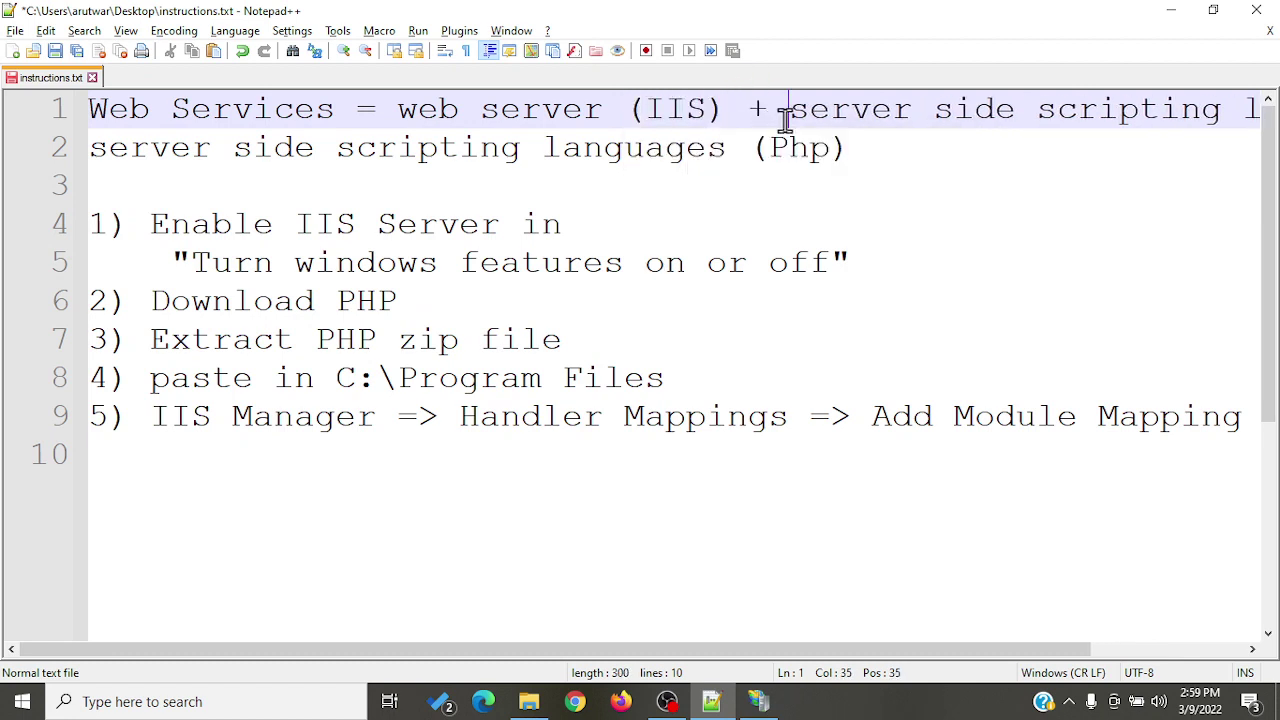
key("Return")
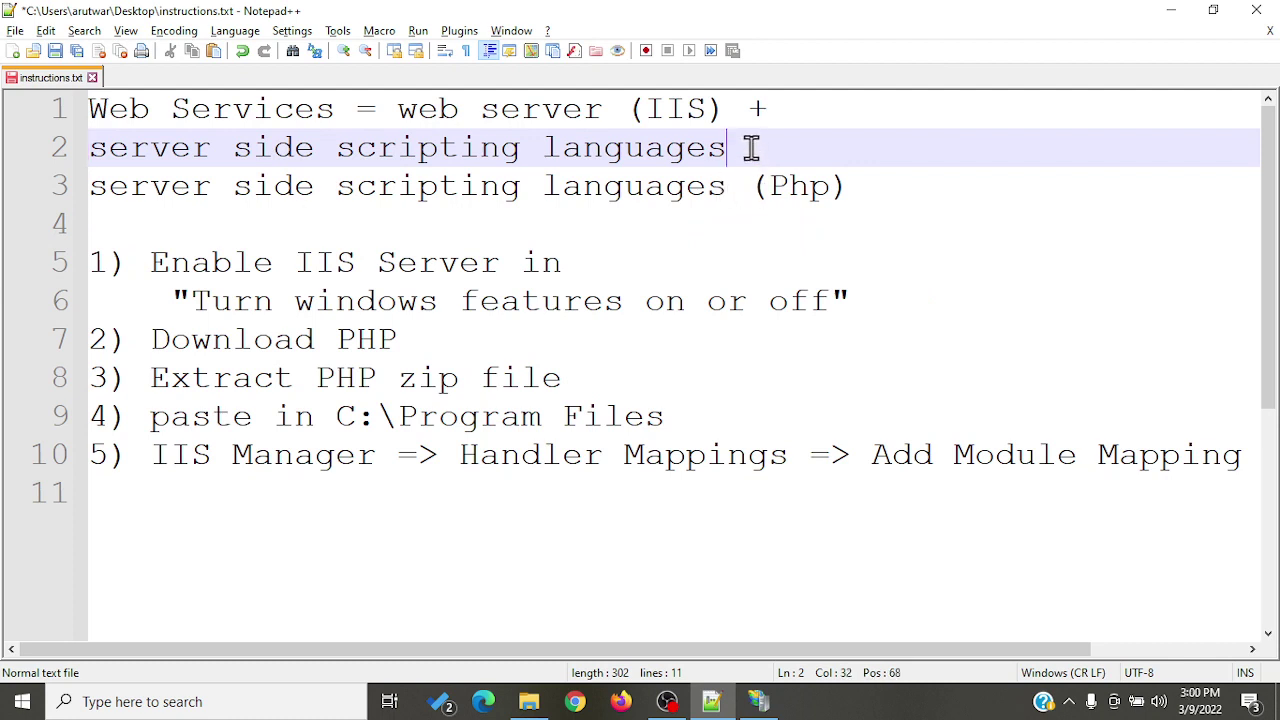
key("Return")
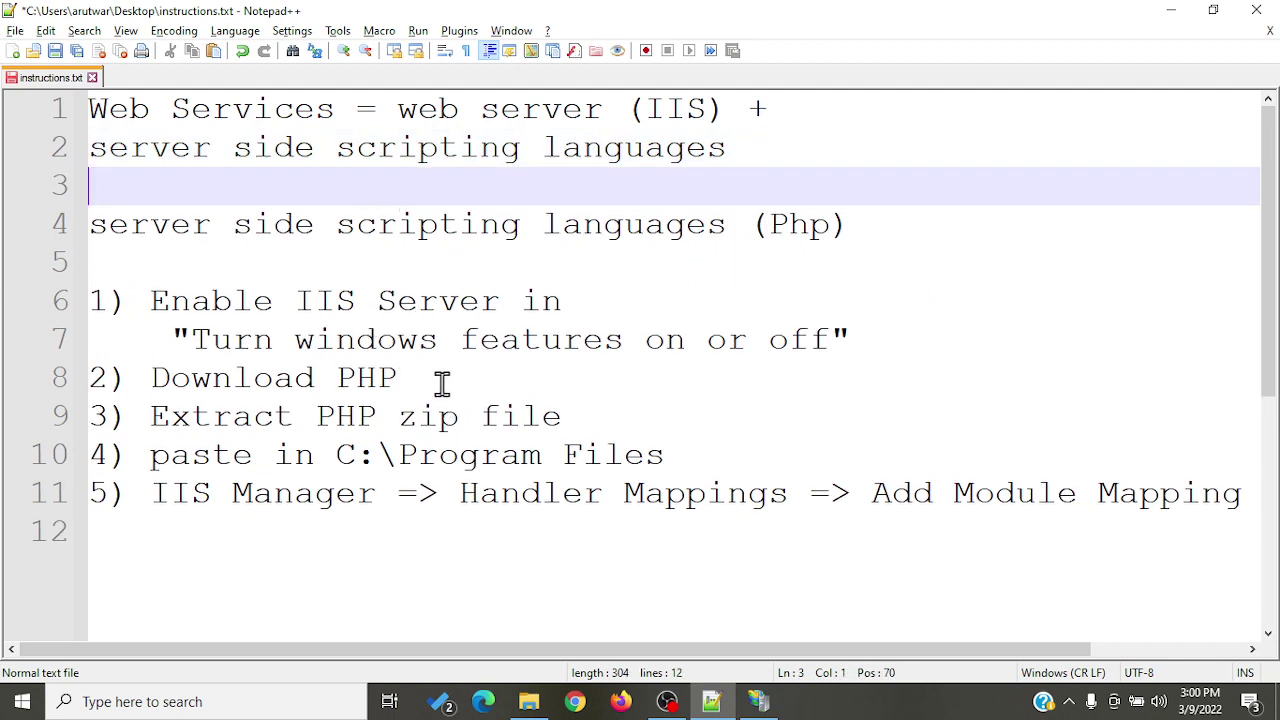
key("ctrl+s")
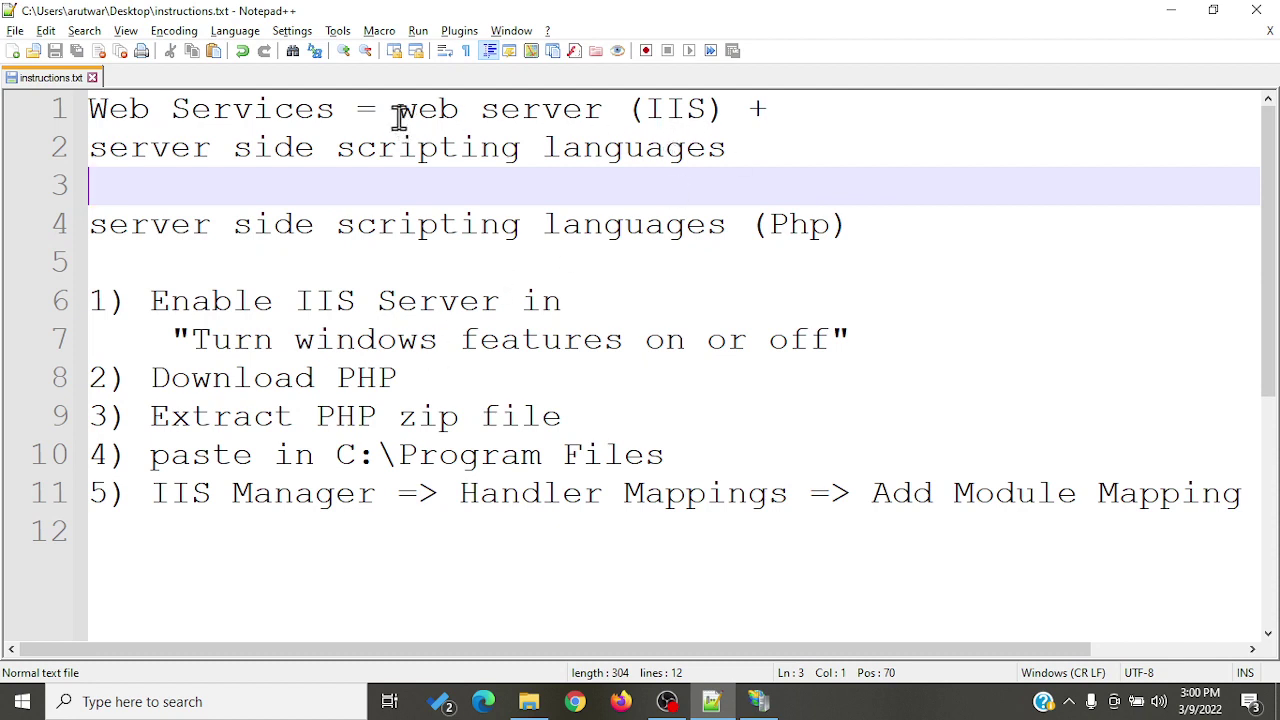
Step: Review the "web server (IIS)" note and instruction 1 about enabling IIS Server by highlighting their text
left_click_drag(392, 110, 710, 110)
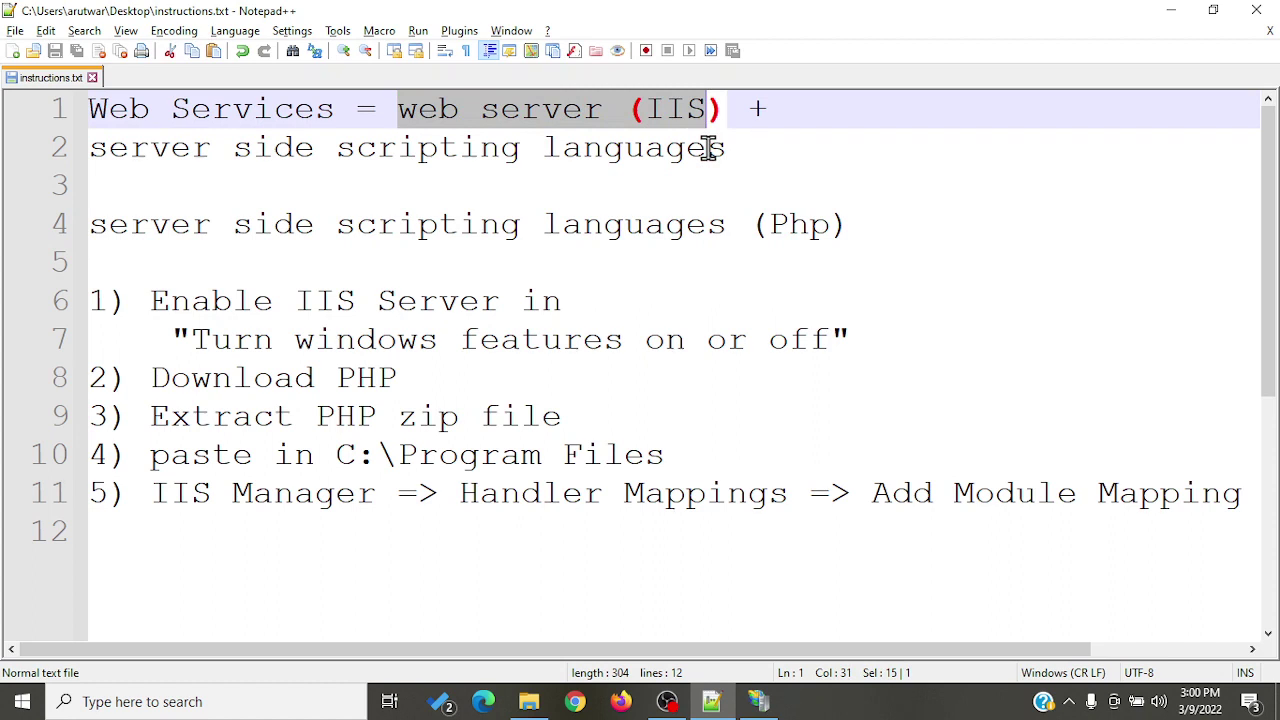
left_click(726, 112)
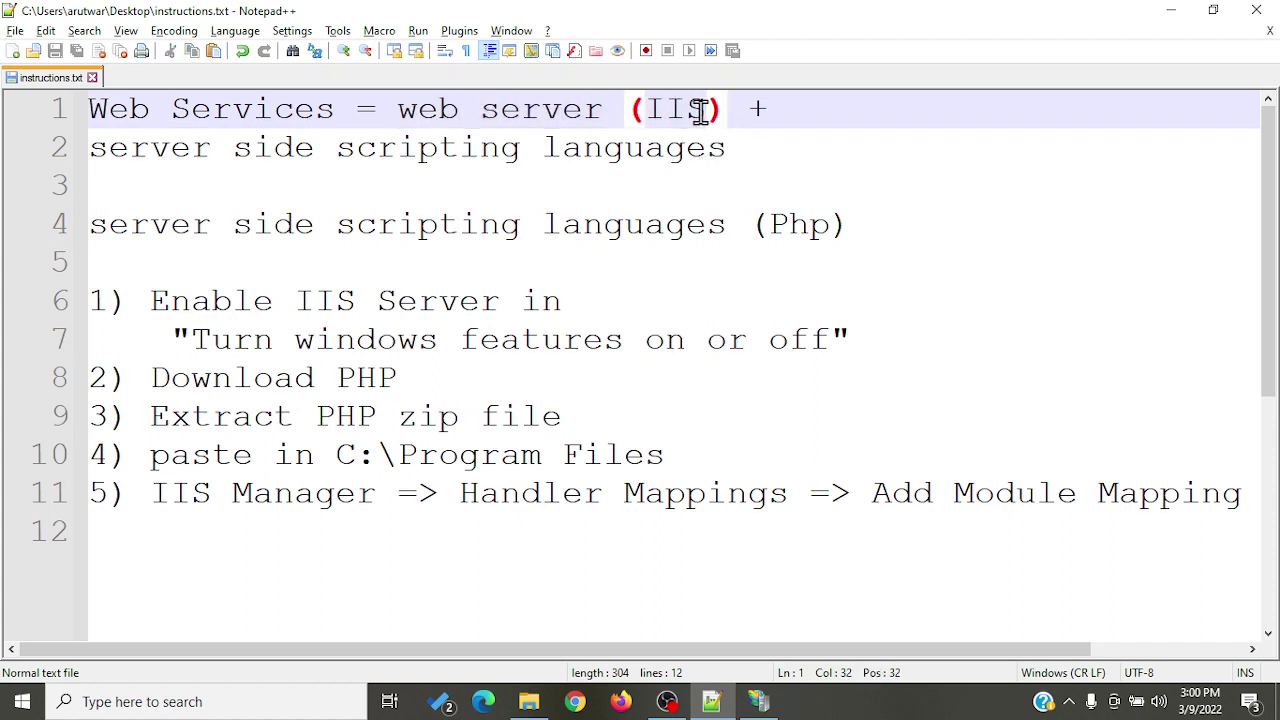
double_click(660, 110)
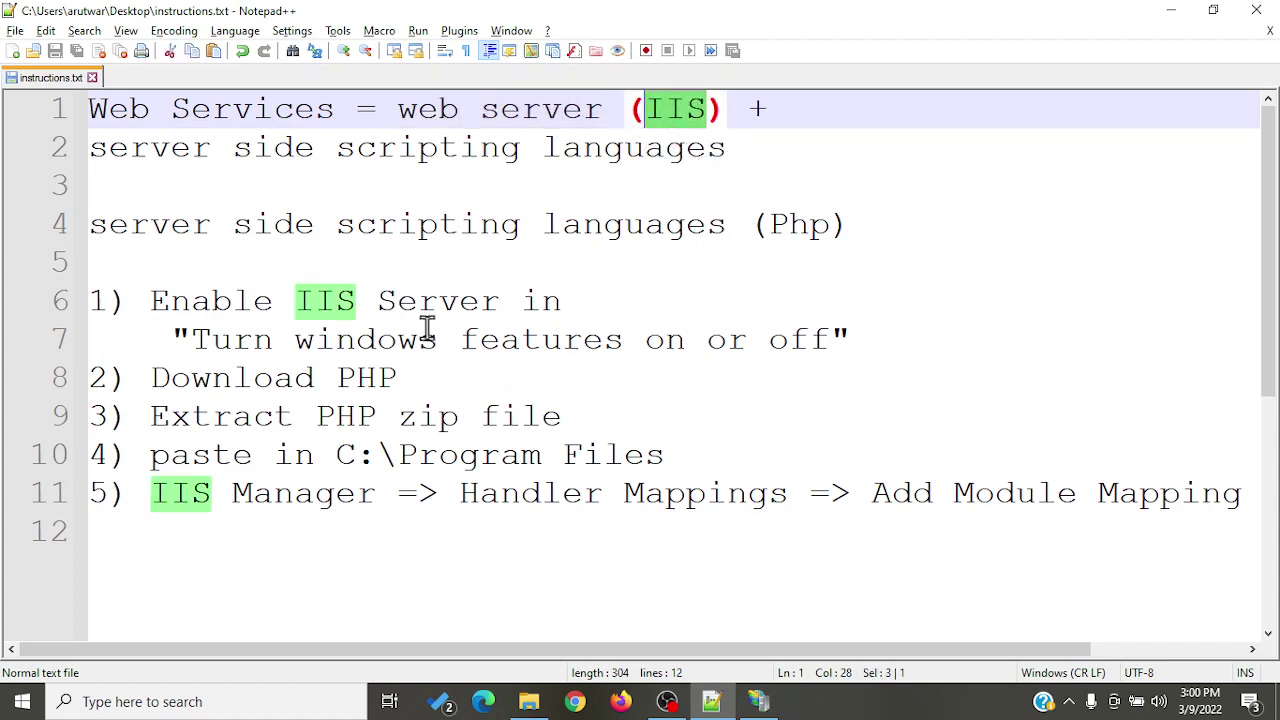
left_click_drag(150, 300, 552, 301)
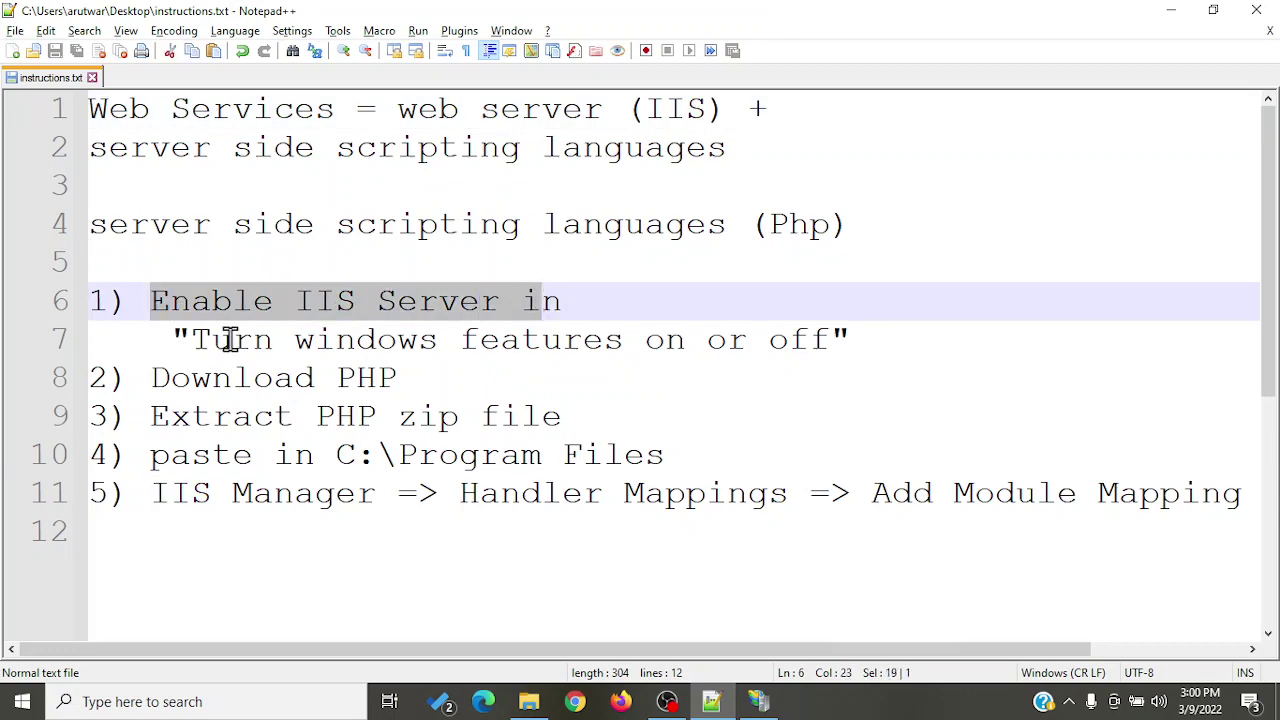
left_click_drag(194, 340, 838, 341)
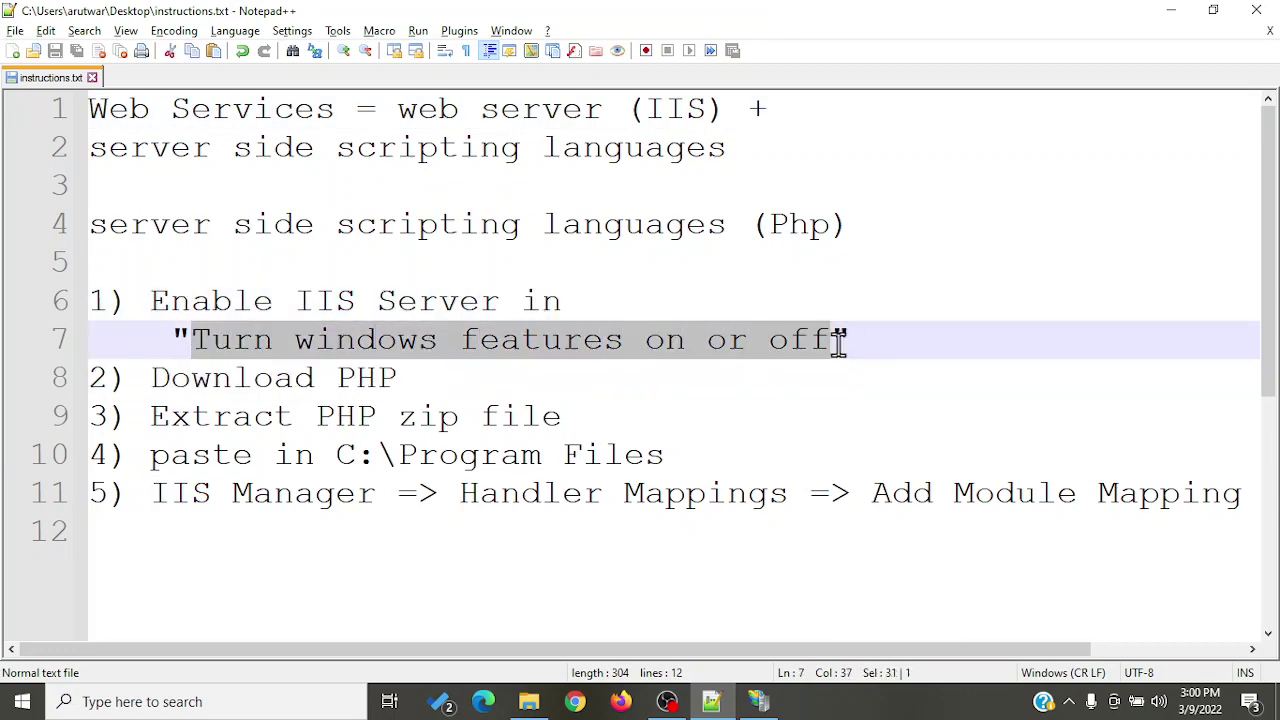
Step: Search Windows for "turn", open Turn Windows features on or off, and maximize the Windows Features window to view its list
left_click(222, 700)
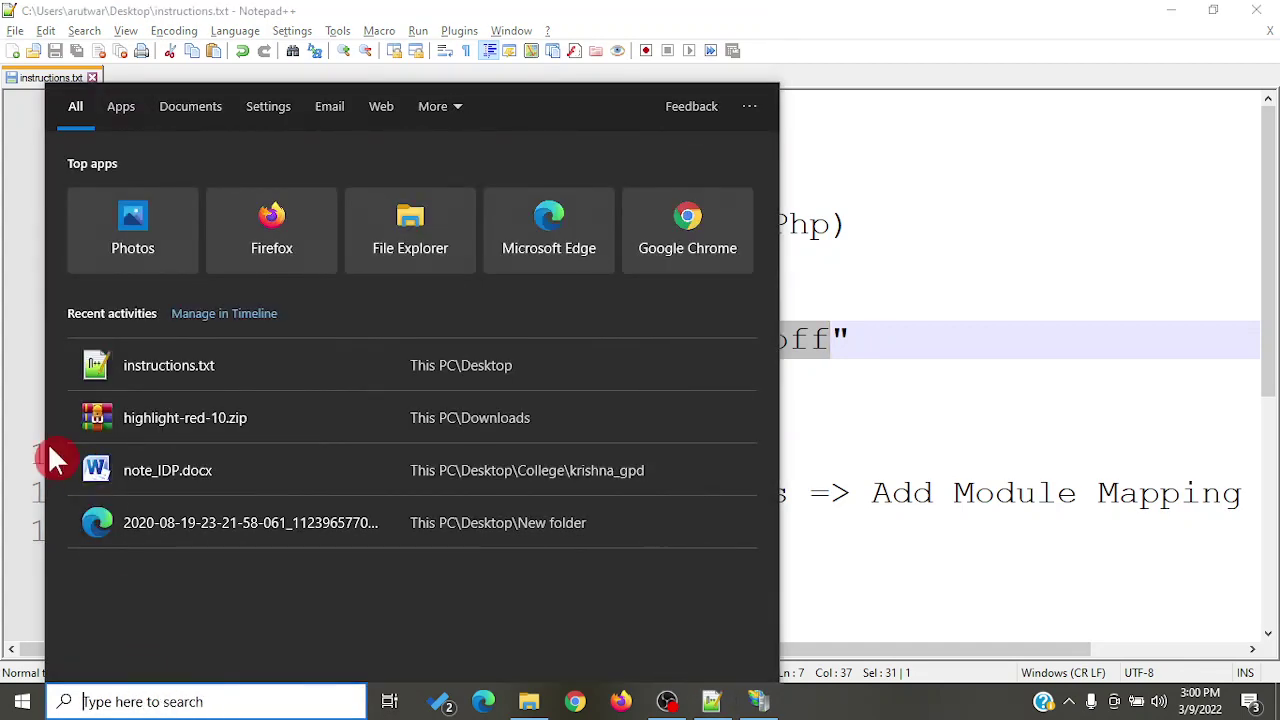
type("turn")
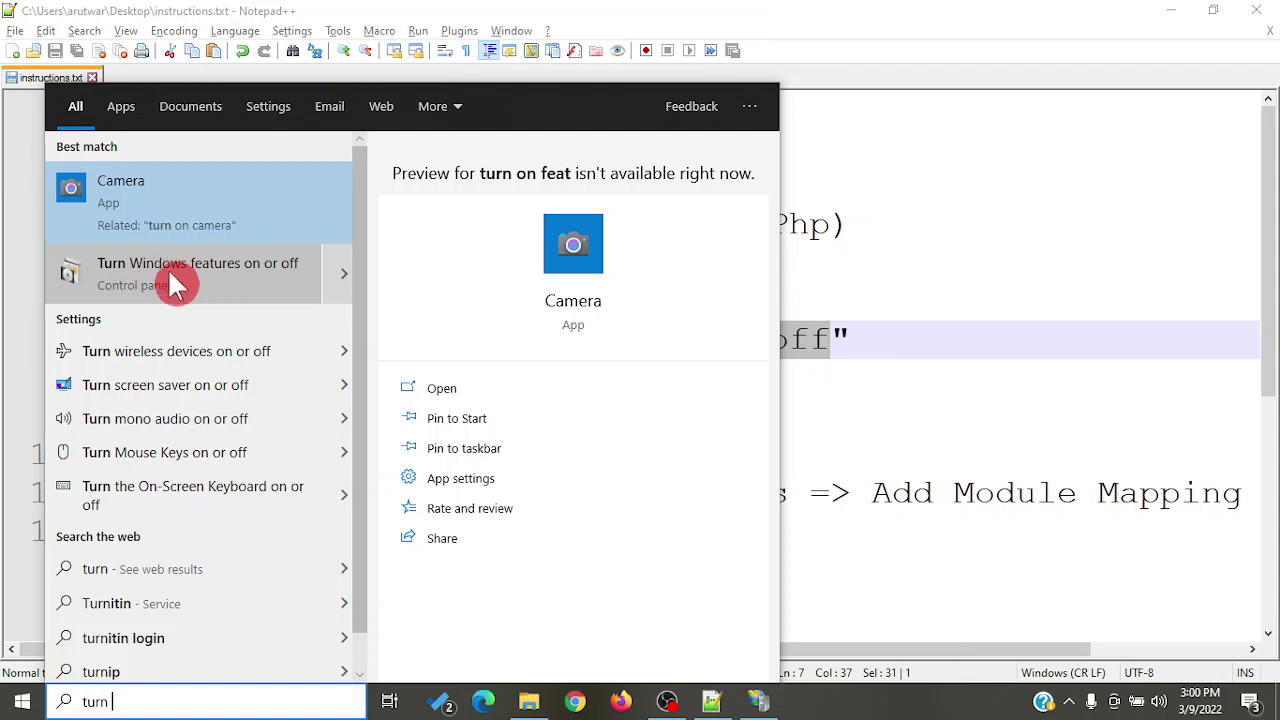
left_click(142, 269)
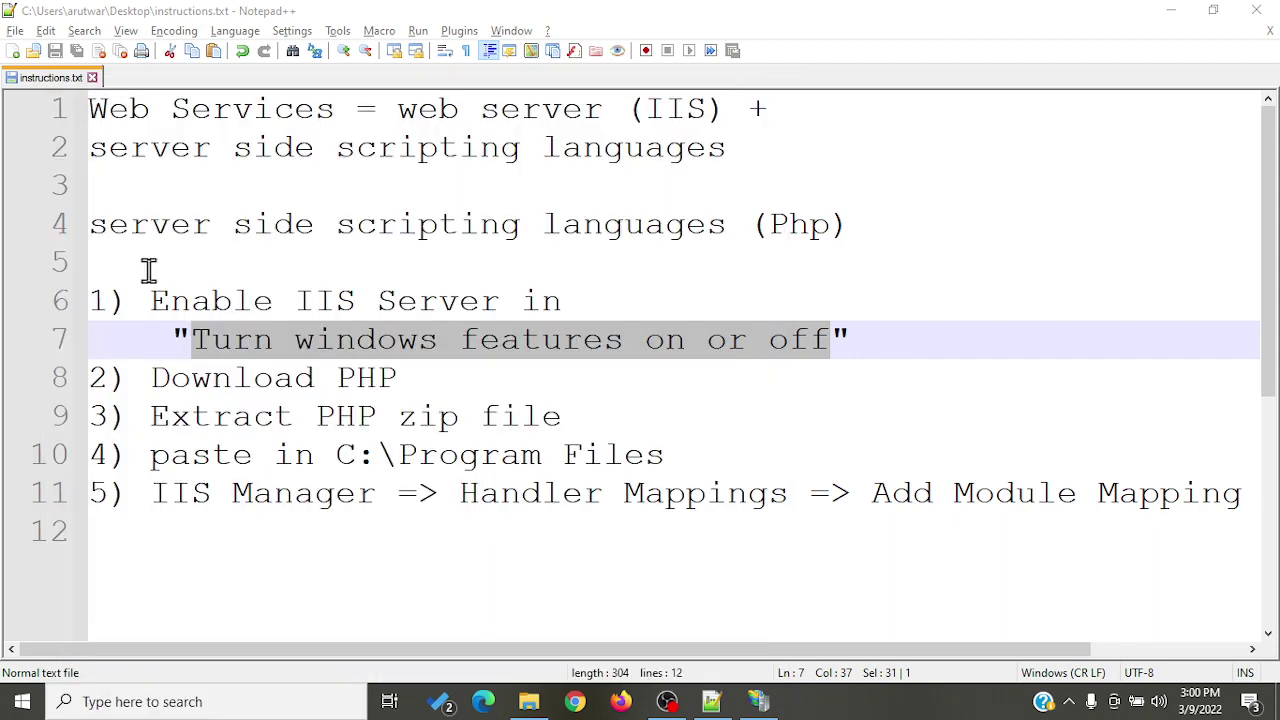
left_click(148, 269)
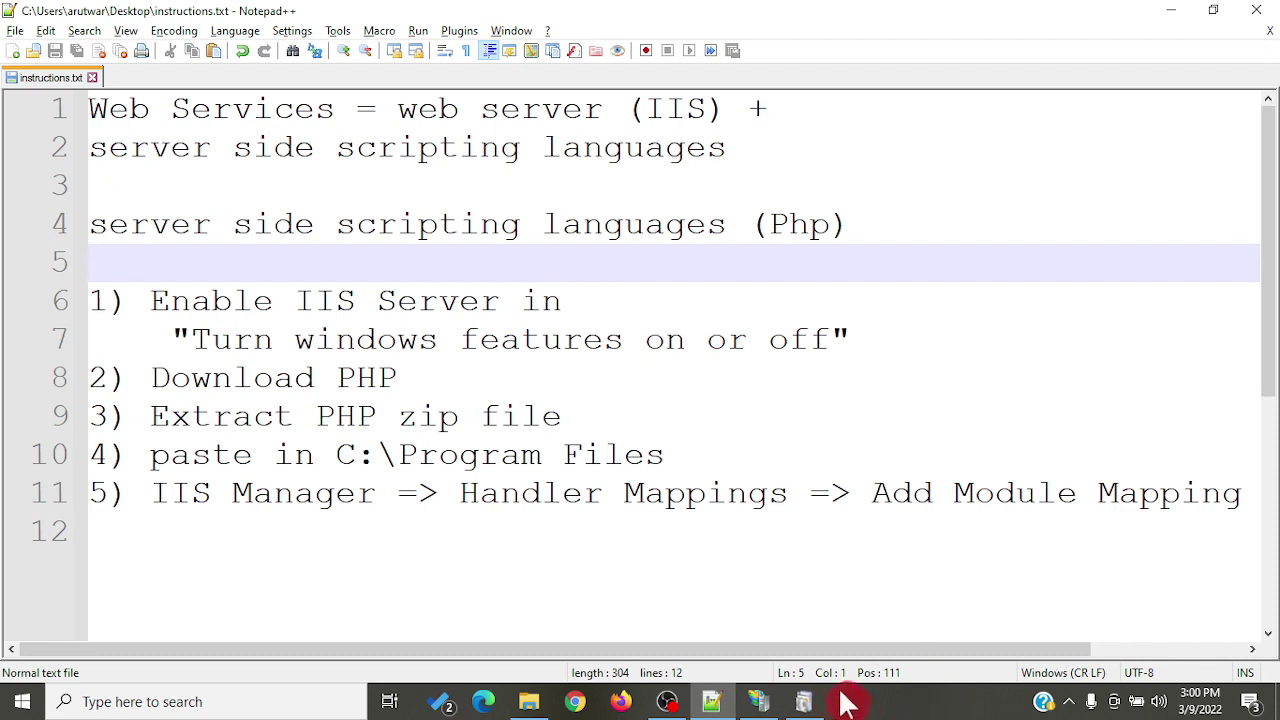
left_click(815, 700)
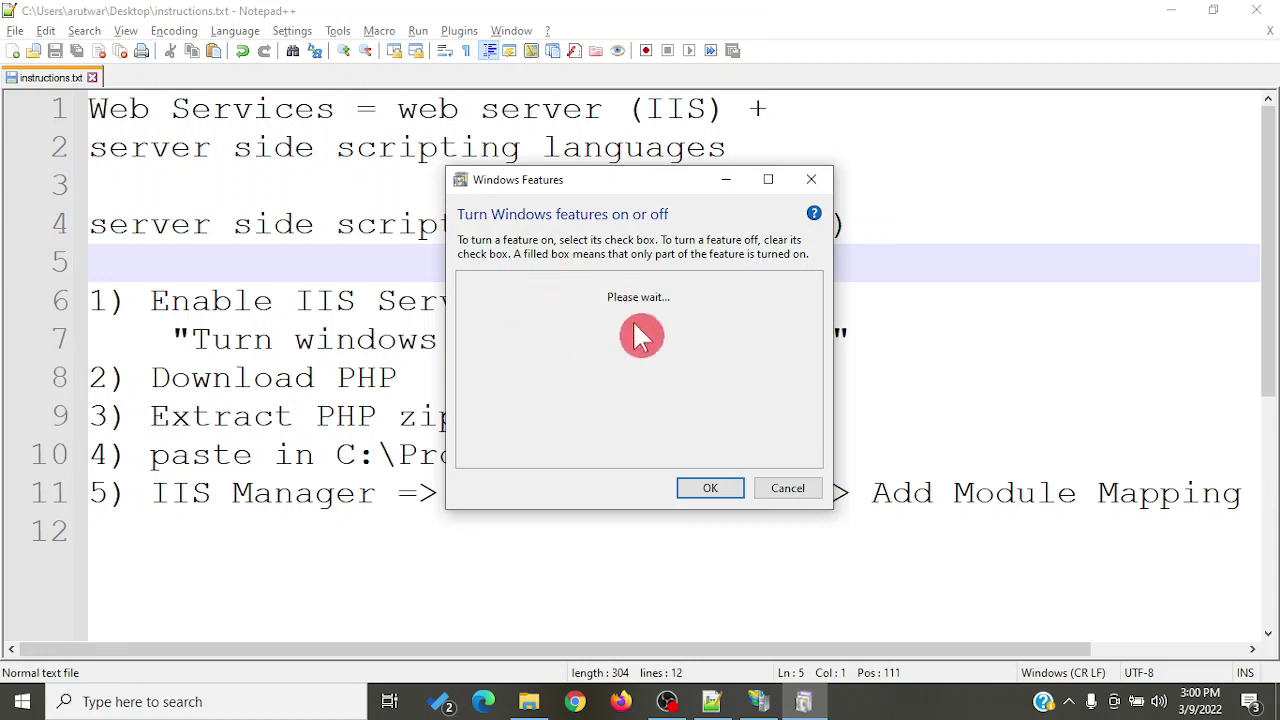
left_click(768, 183)
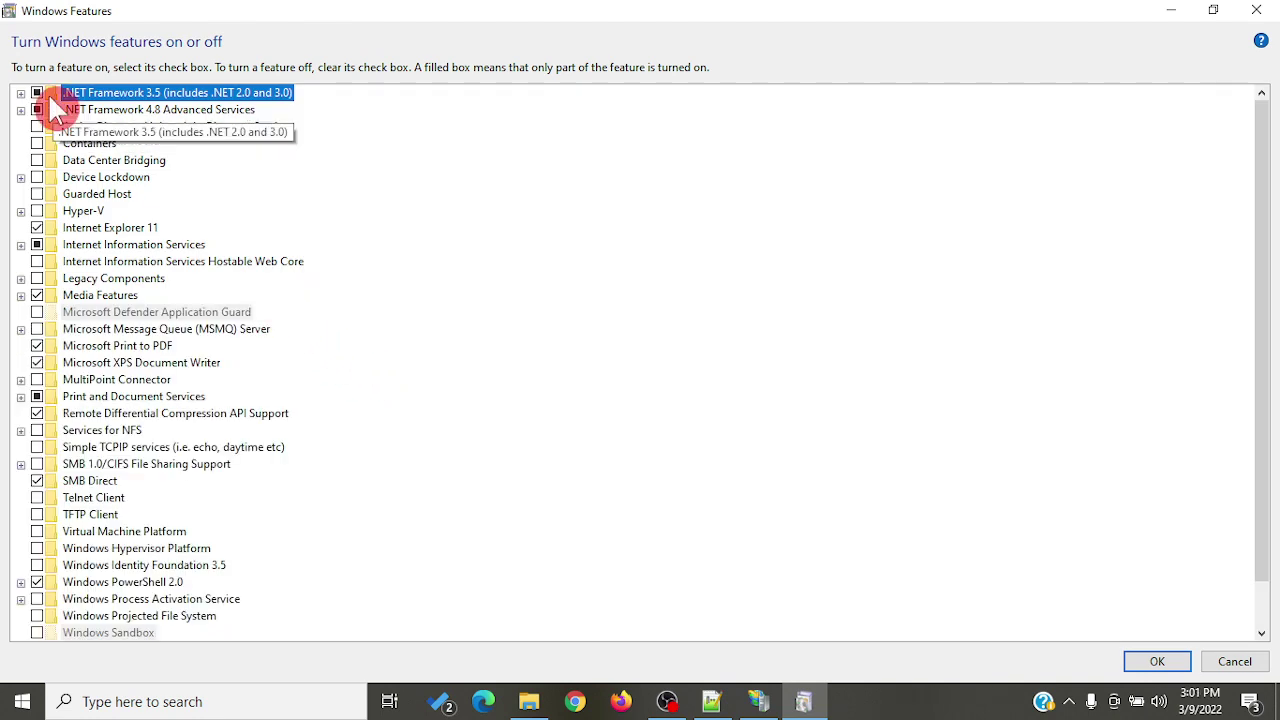
scroll(140, 410, "down", 1)
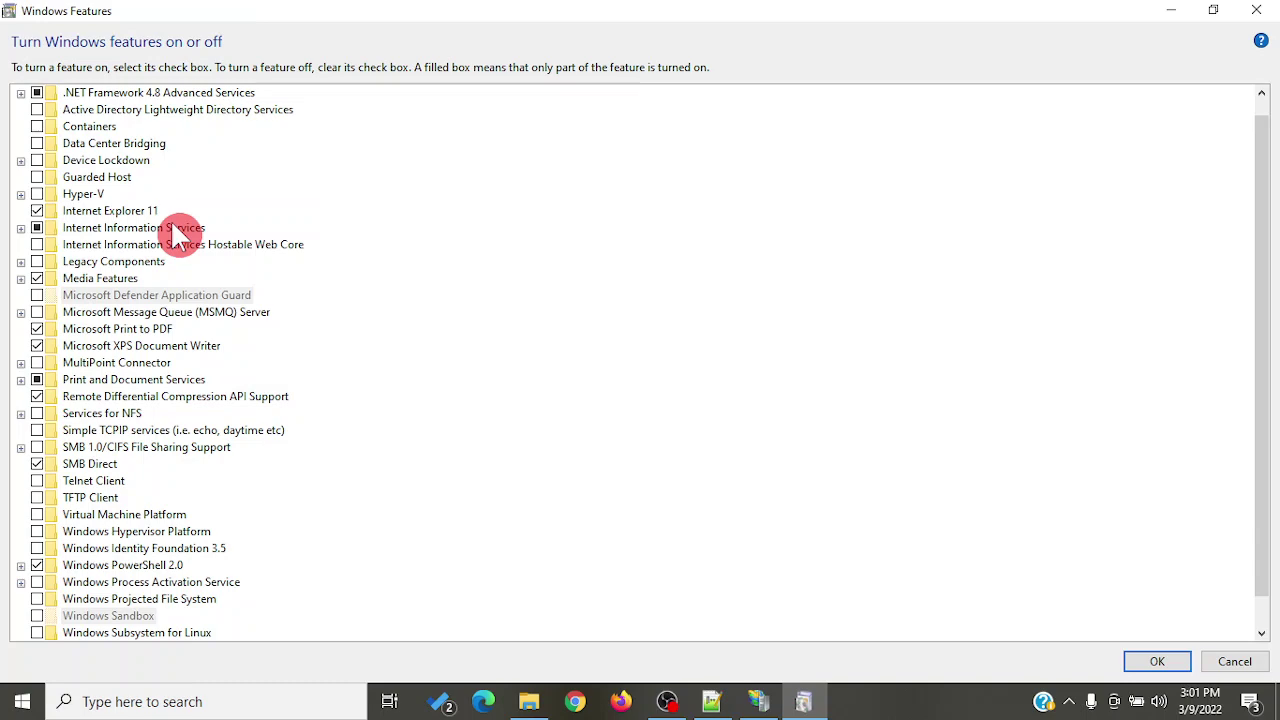
Step: Search Windows for "magni", open Magnifier, and raise the magnification to 300%
left_click(148, 706)
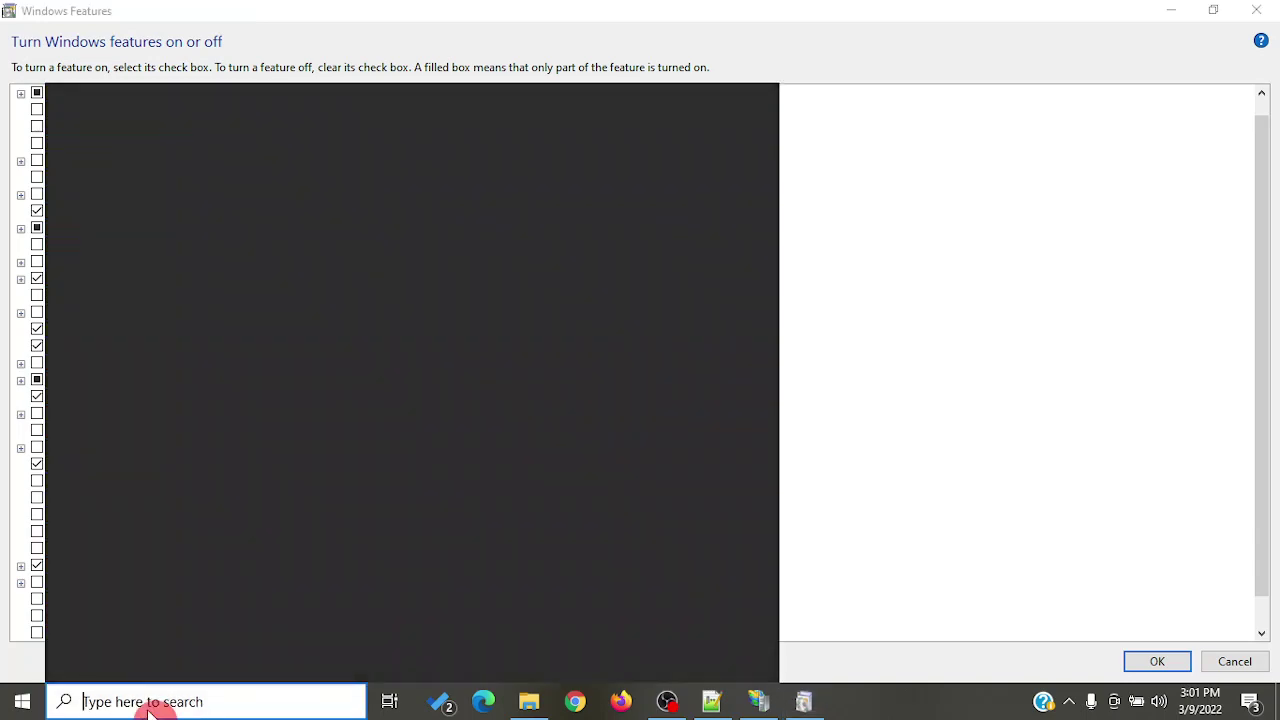
type("n")
key("BackSpace")
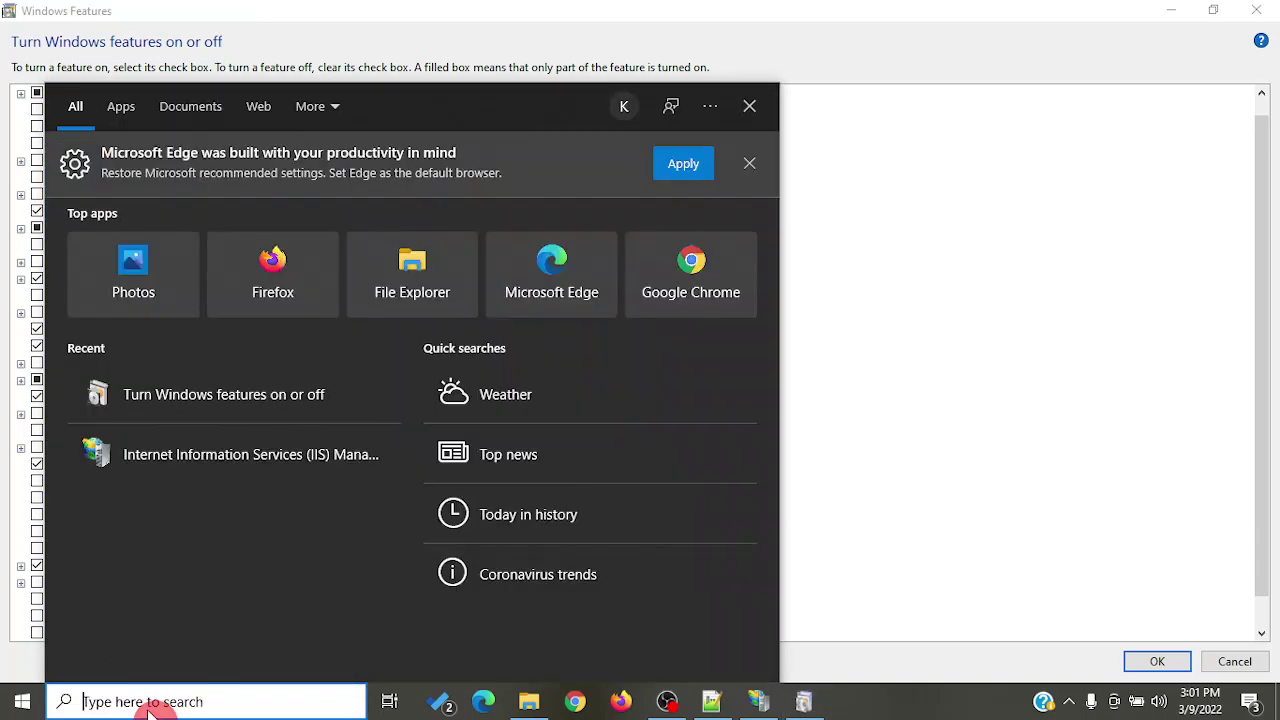
type("magni")
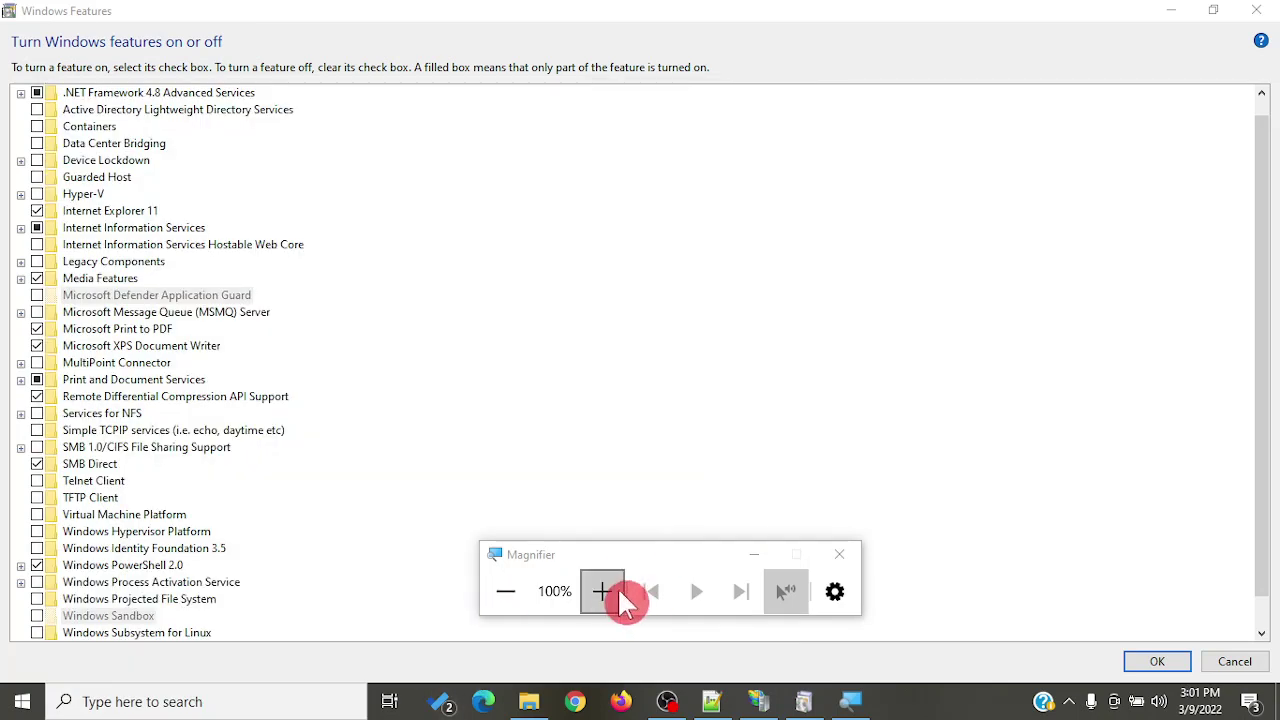
left_click(605, 591)
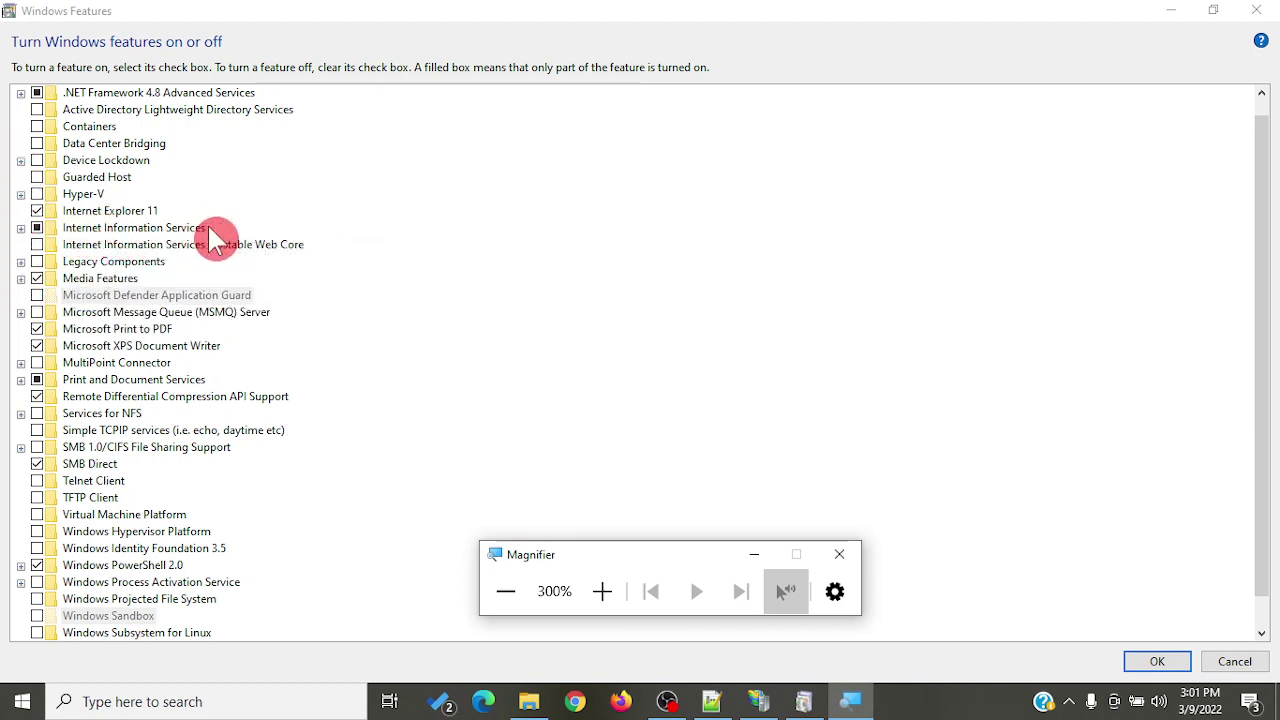
Step: Enable Internet Information Services in the feature list and expand its Web Management Tools and World Wide Web Services groups
left_click(21, 232)
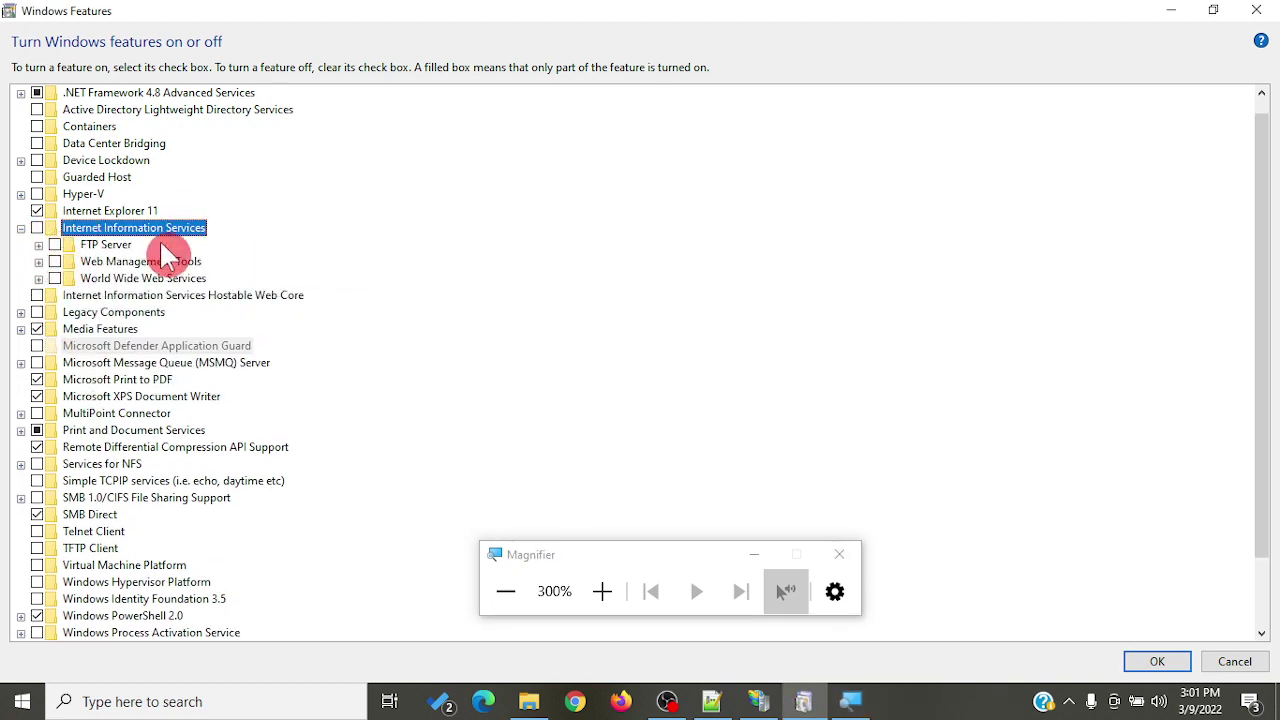
left_click(38, 229)
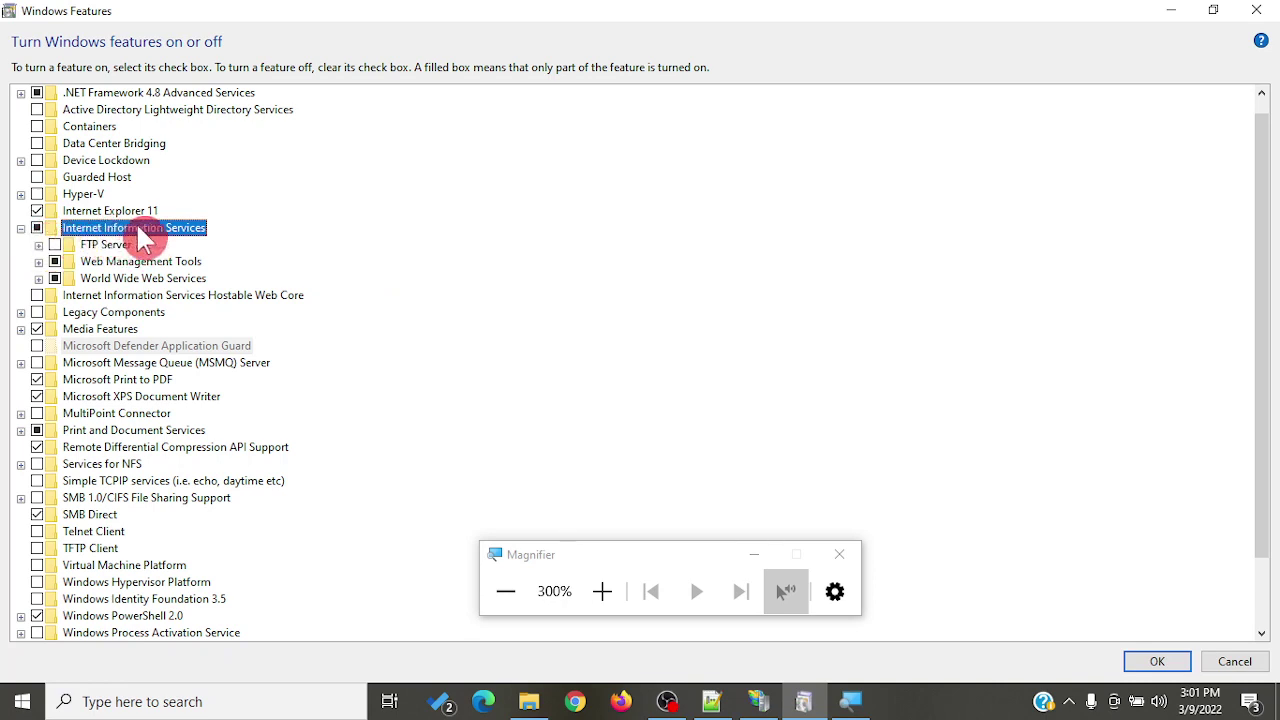
left_click(39, 262)
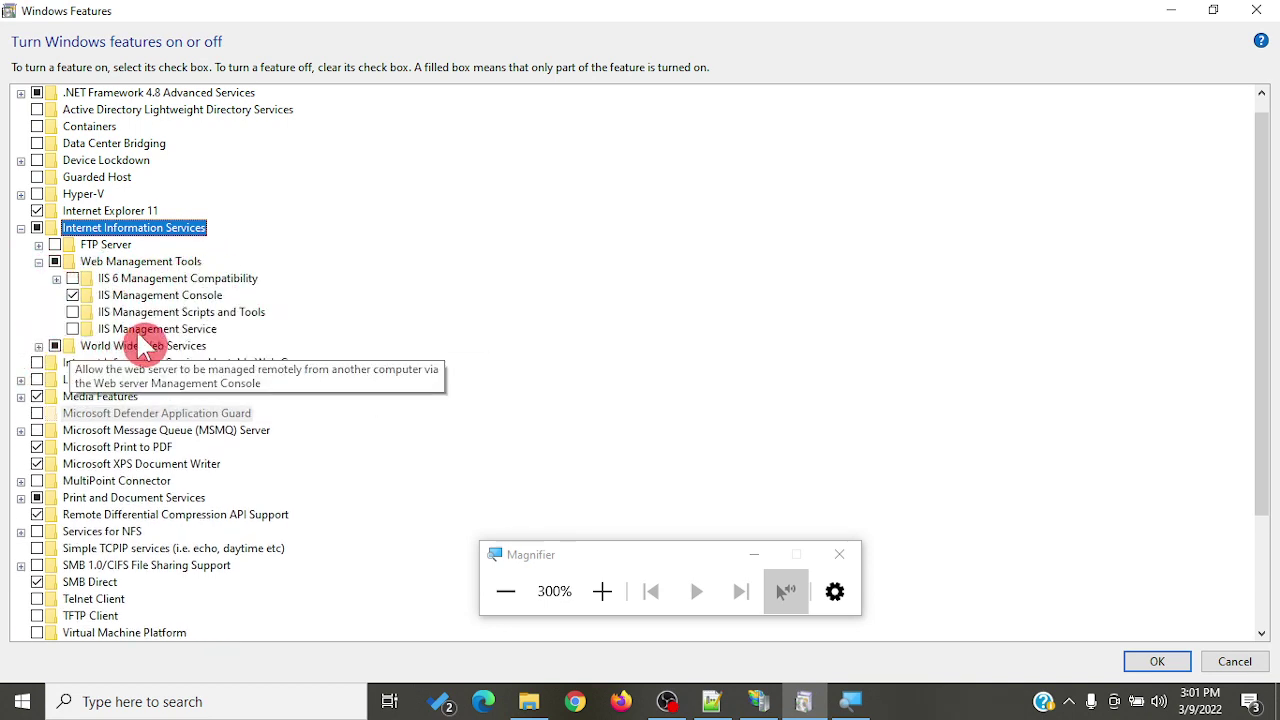
left_click(39, 346)
scroll(100, 294, "down", 3)
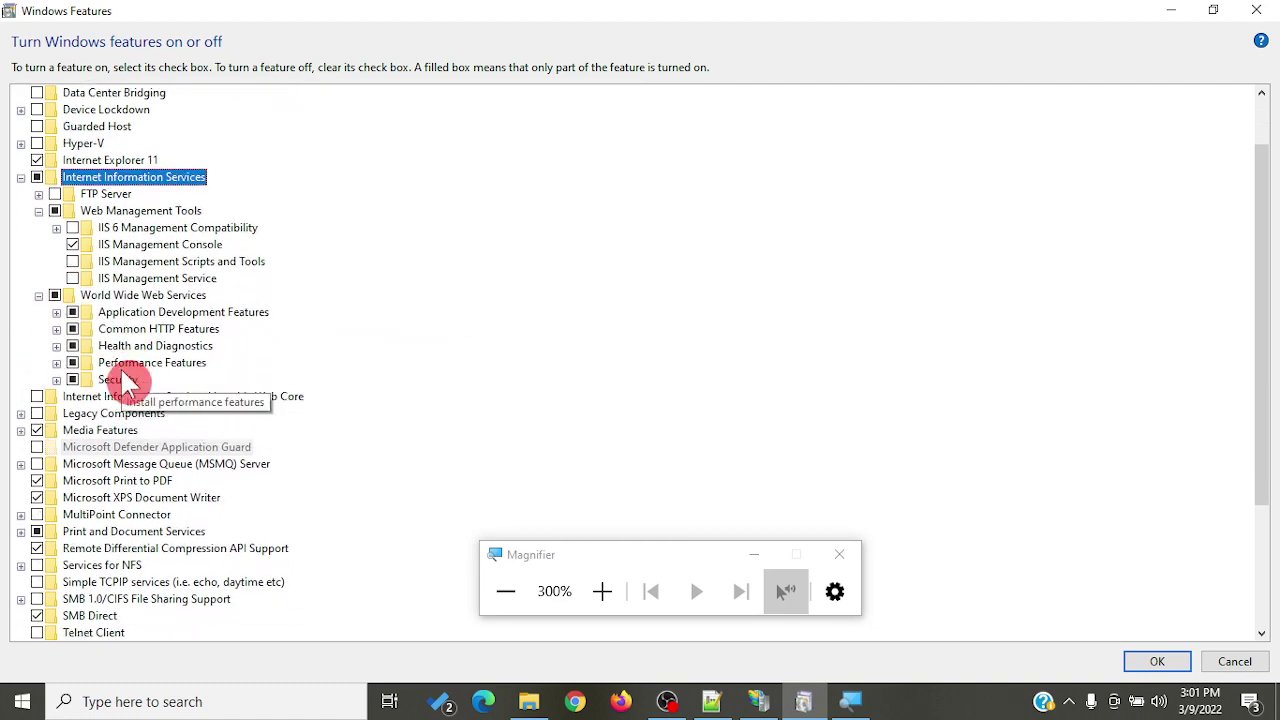
scroll(130, 380, "down", 1)
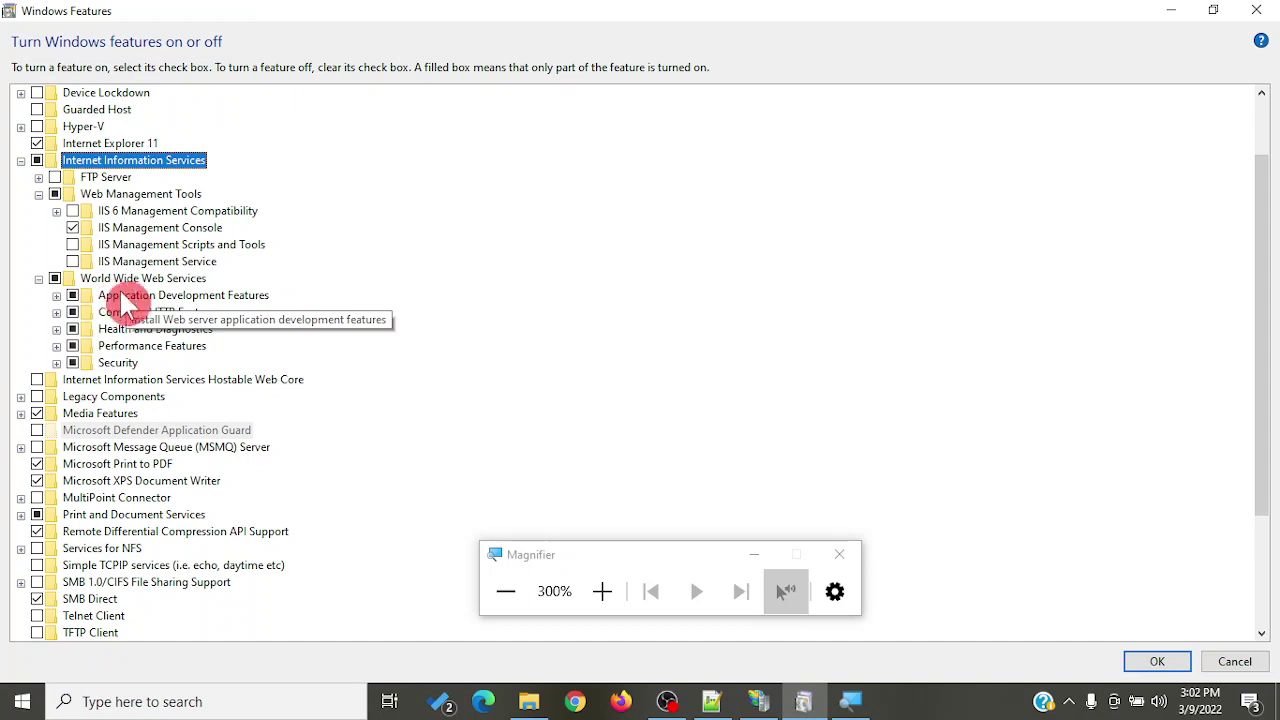
Step: Examine the Application Development Features, including the CGI option, and collapse the Internet Information Services tree
left_click(57, 296)
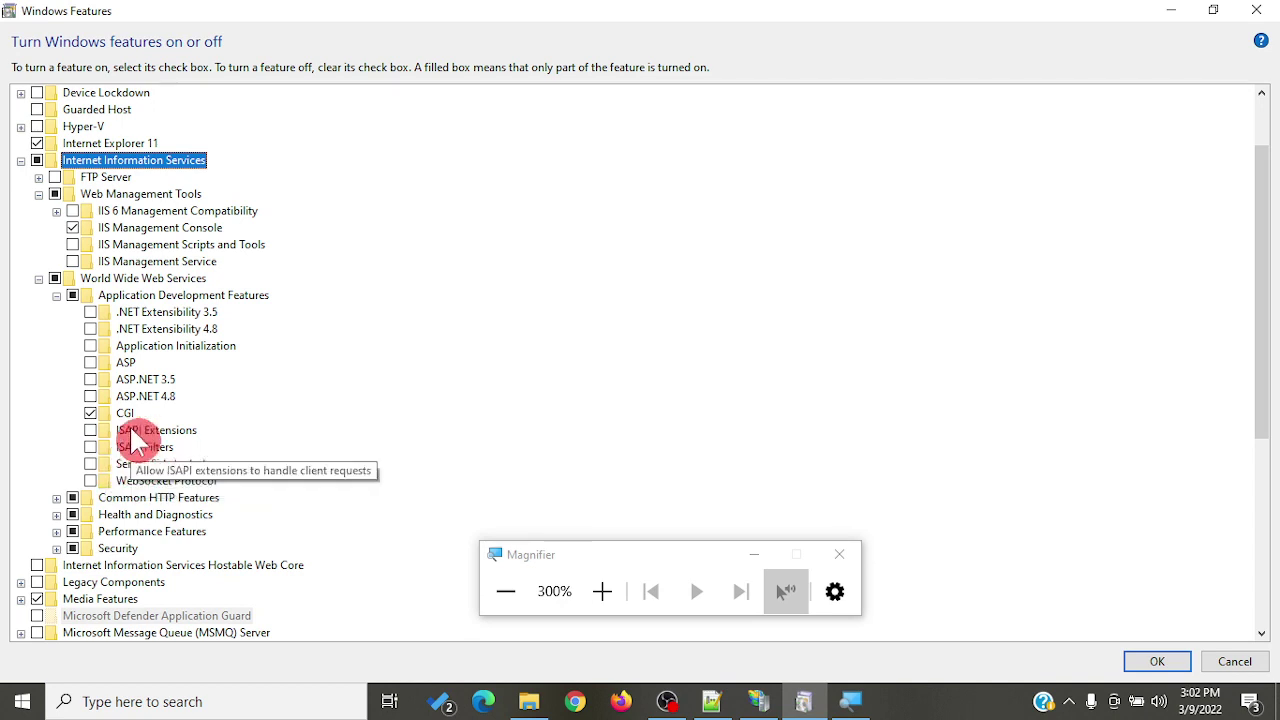
left_click(56, 295)
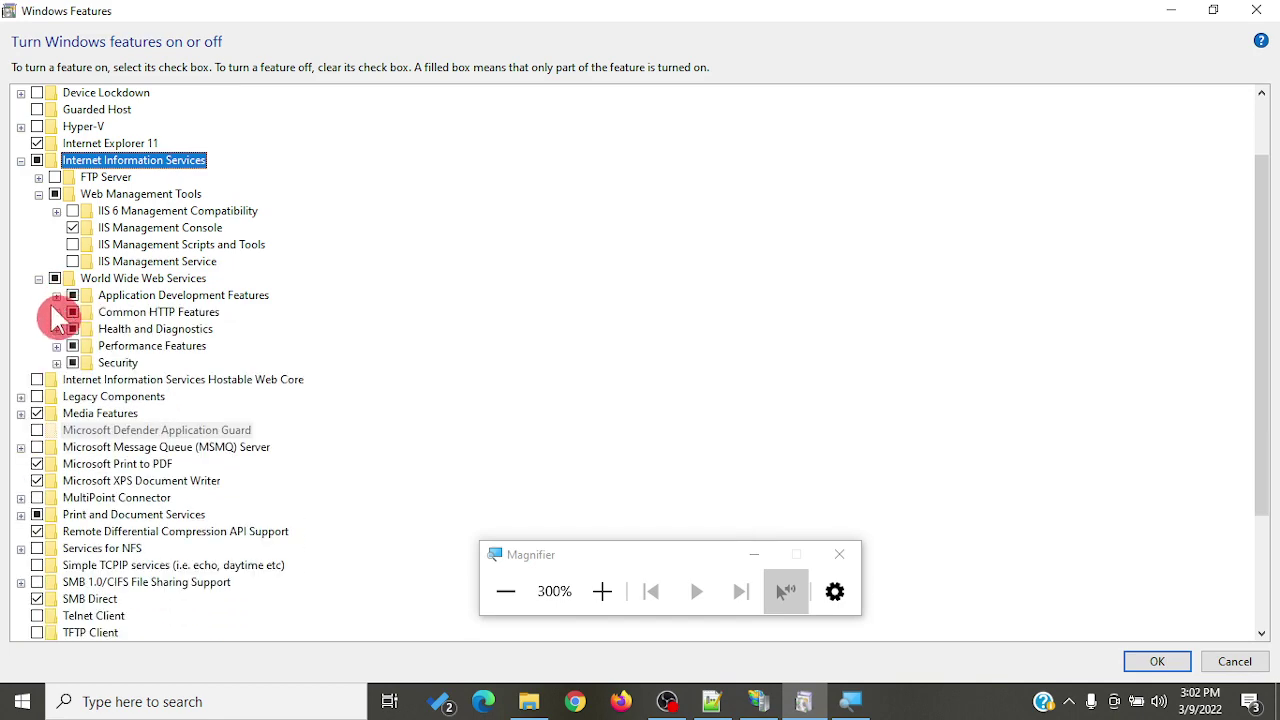
left_click(38, 278)
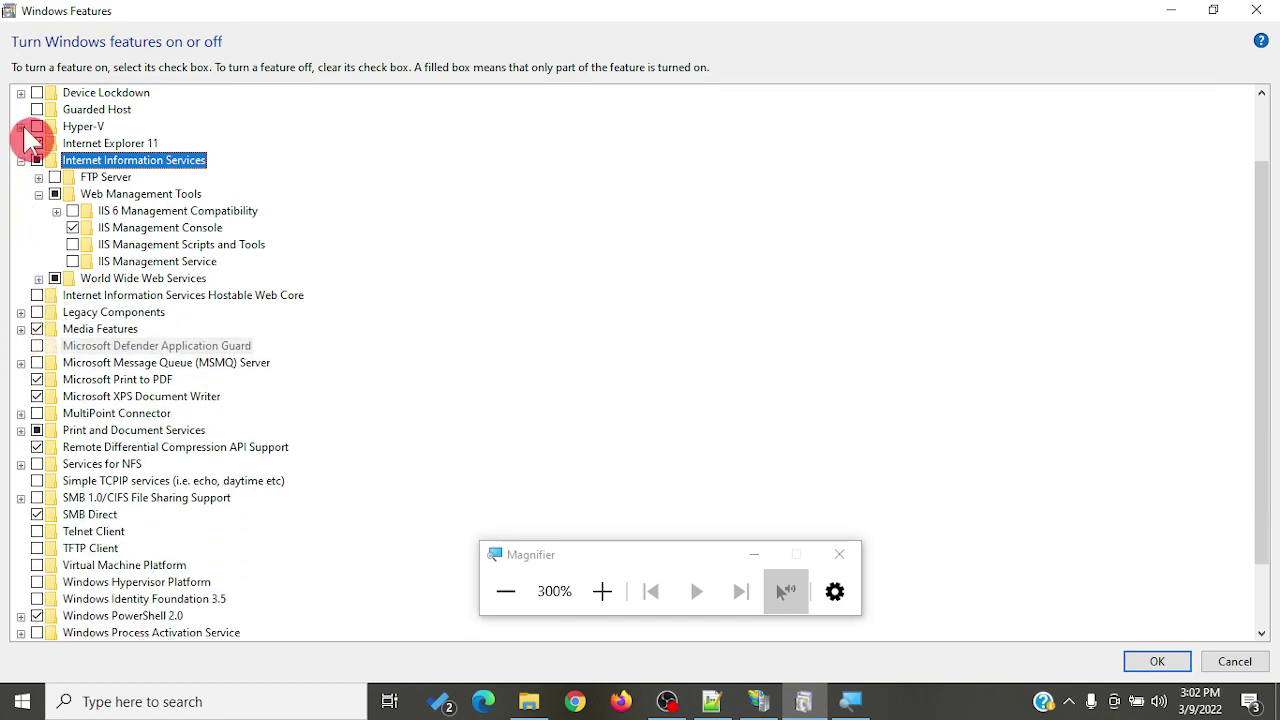
left_click(38, 194)
left_click(21, 160)
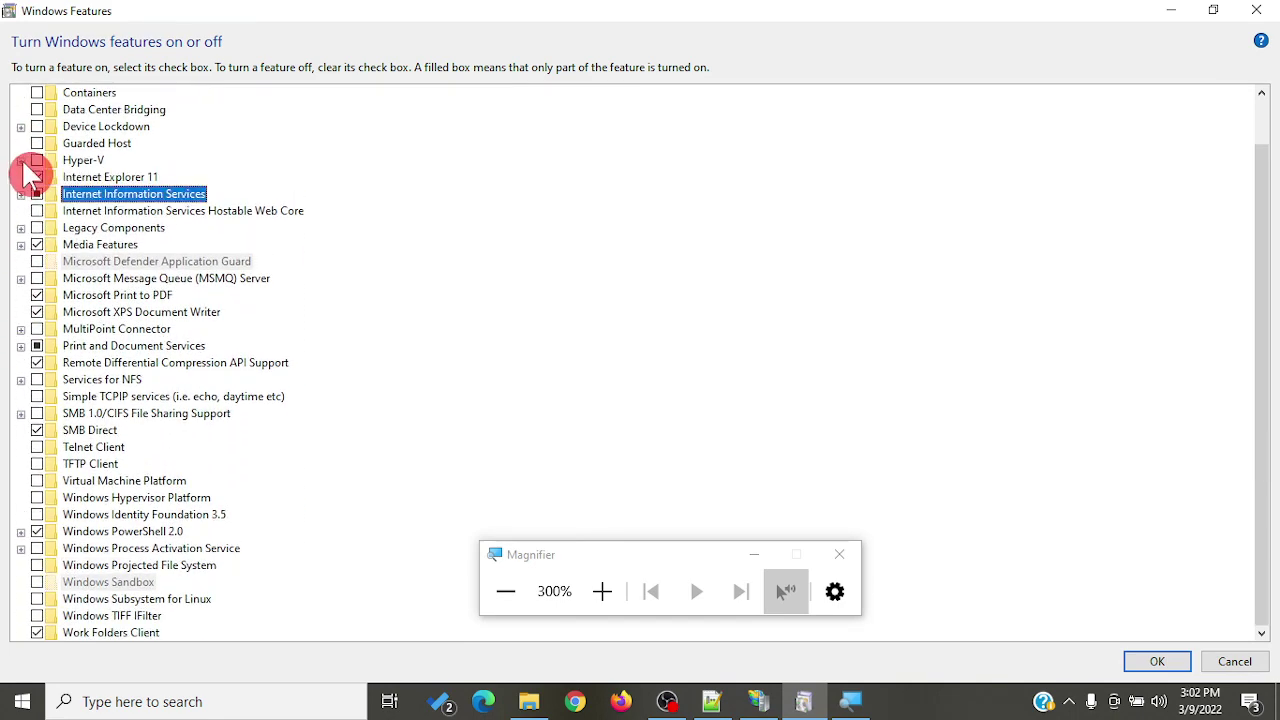
Step: Accept the Windows Features selection, with Magnifier reset to 100% and minimized
left_click(506, 591)
left_click(506, 591)
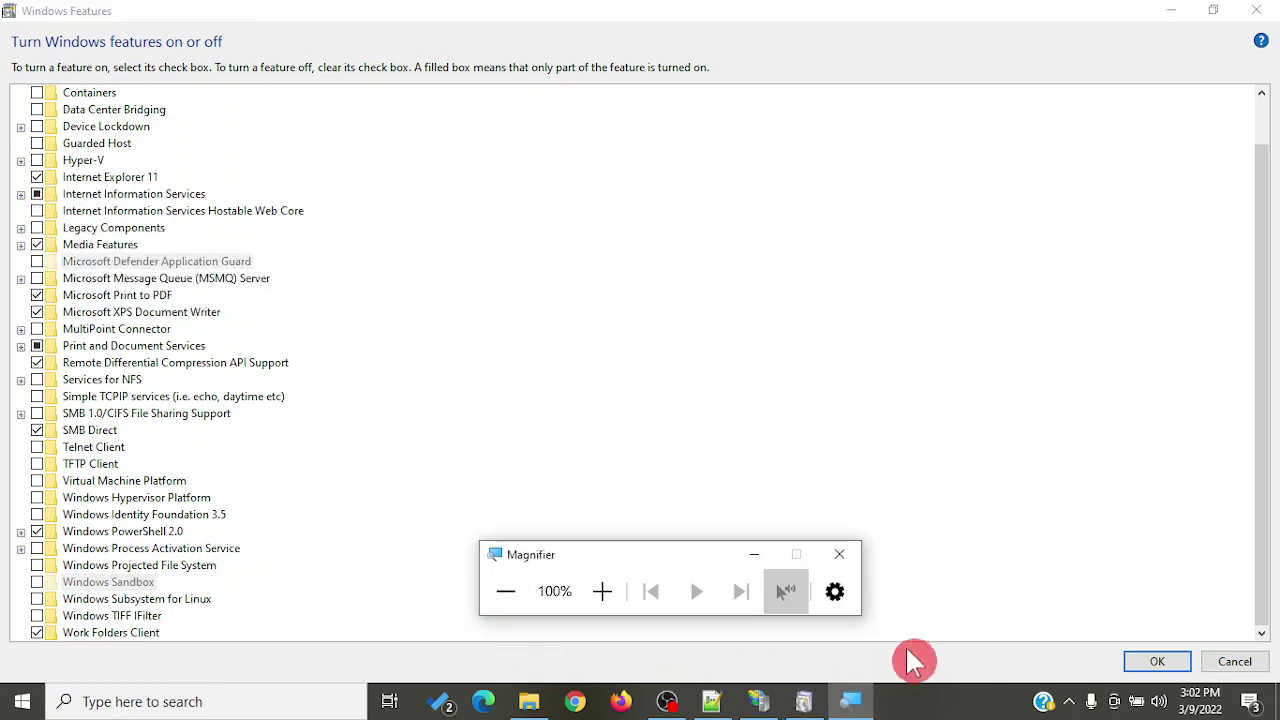
left_click(1145, 668)
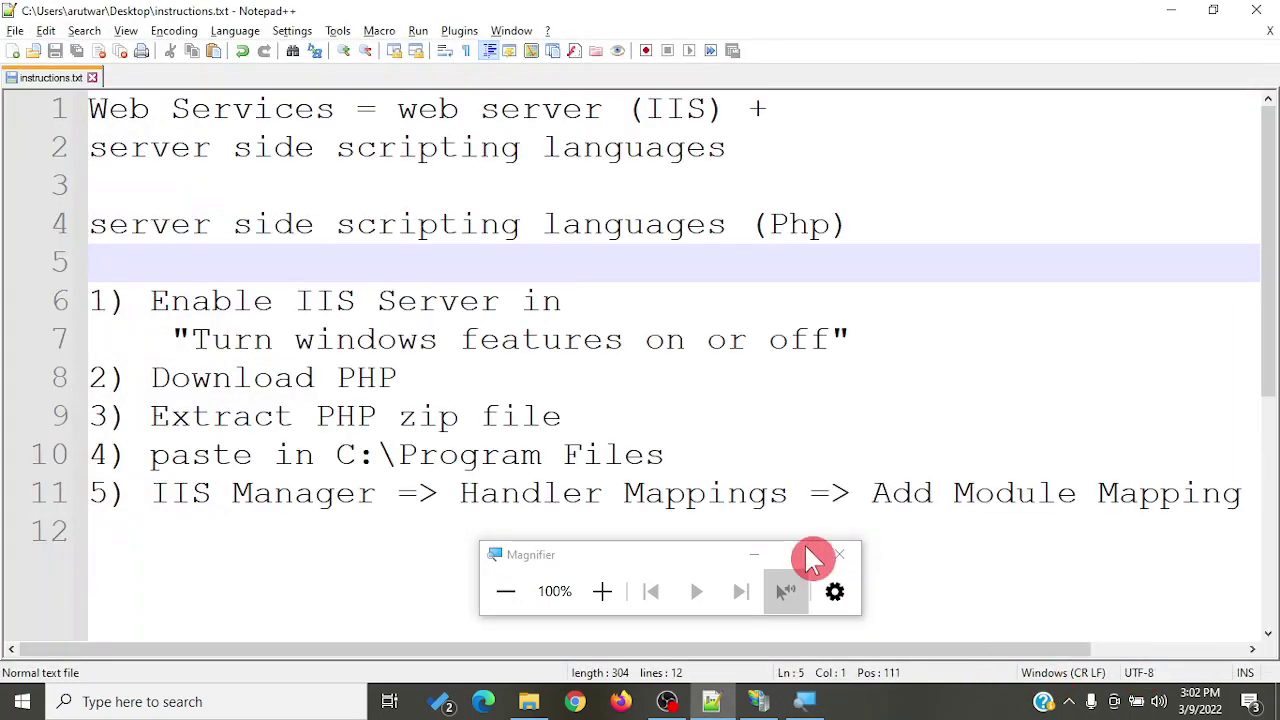
left_click(751, 556)
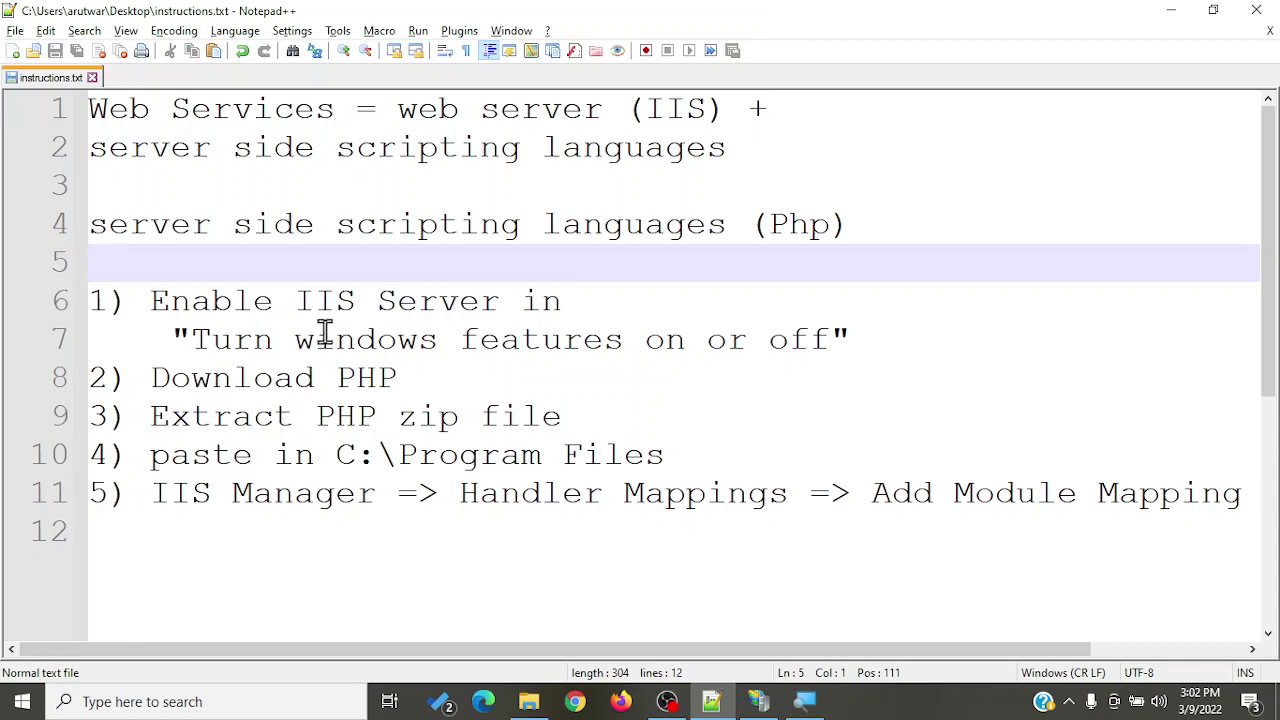
Step: Review instruction 1 about turning Windows features on or off and instruction 2 "Download PHP" by highlighting their text
left_click_drag(152, 300, 570, 345)
left_click(568, 343)
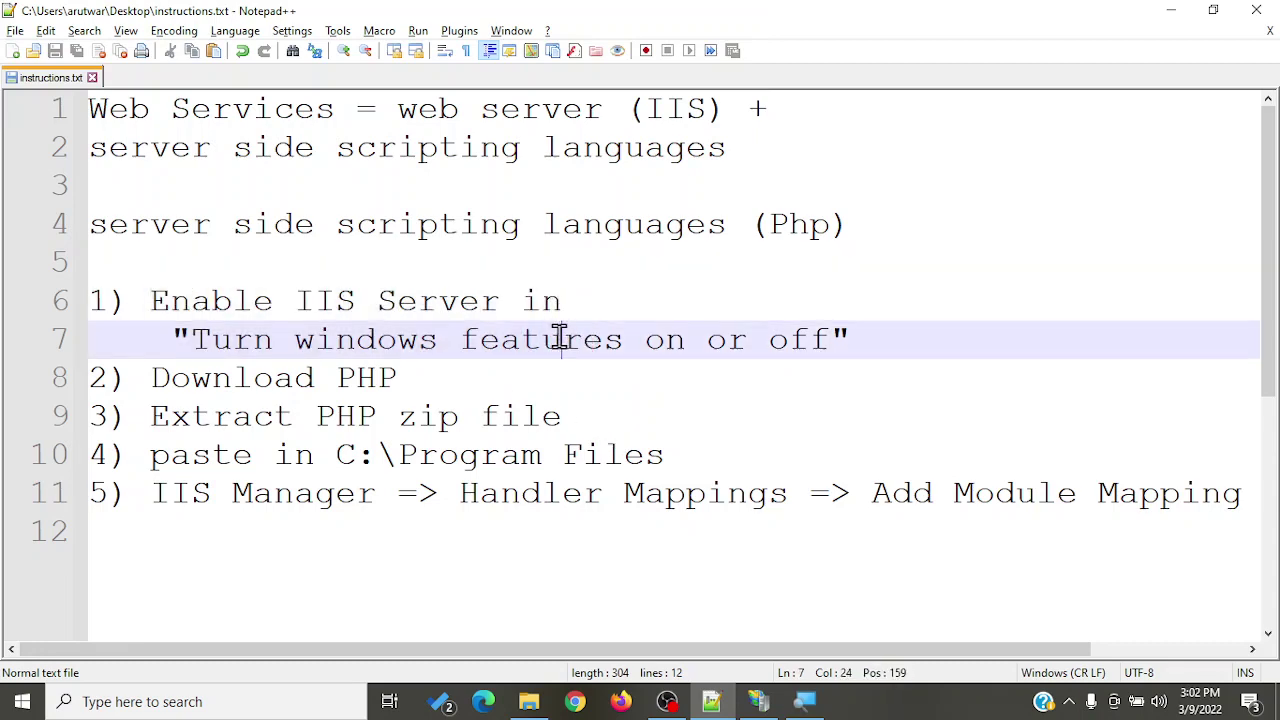
left_click_drag(195, 338, 831, 340)
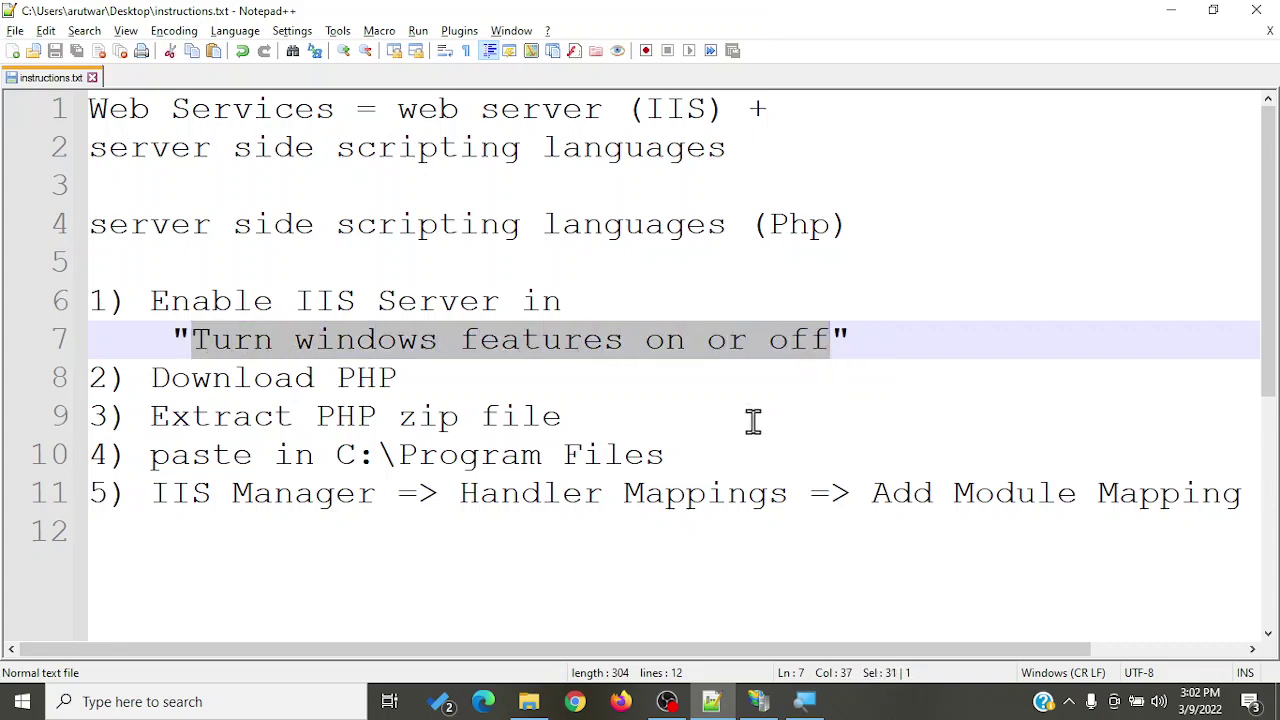
left_click(651, 388)
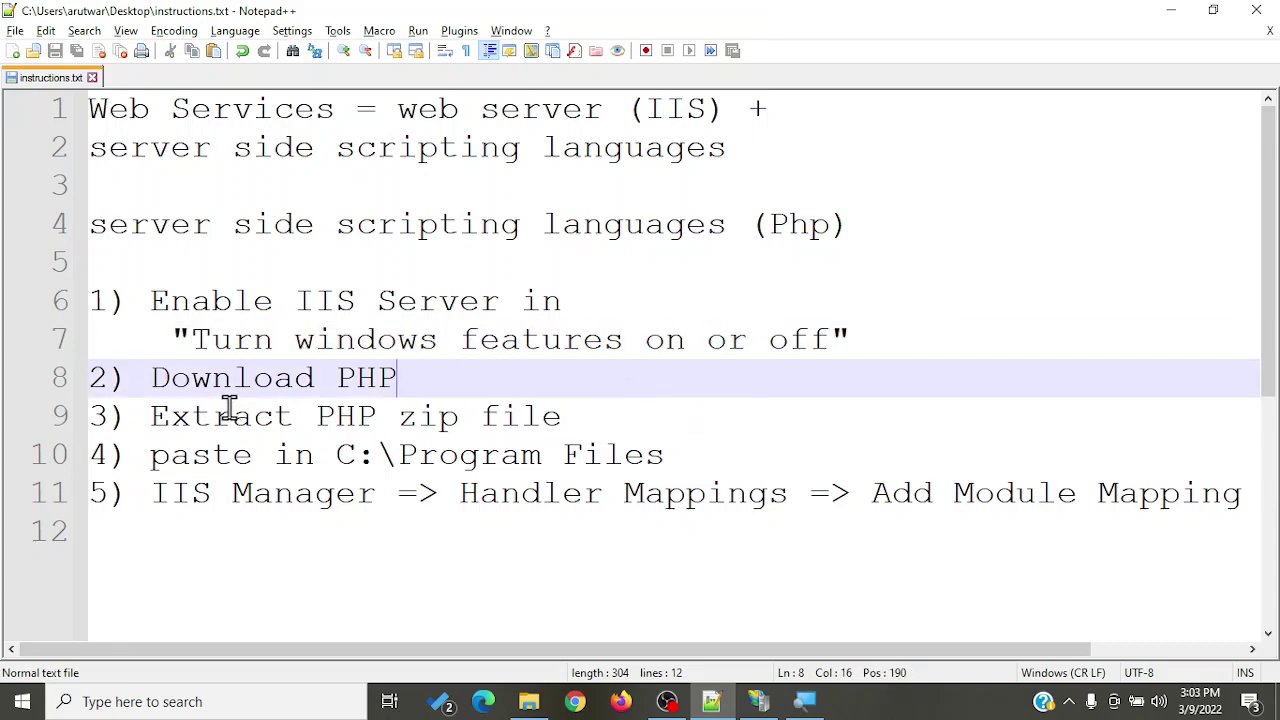
left_click_drag(413, 378, 150, 378)
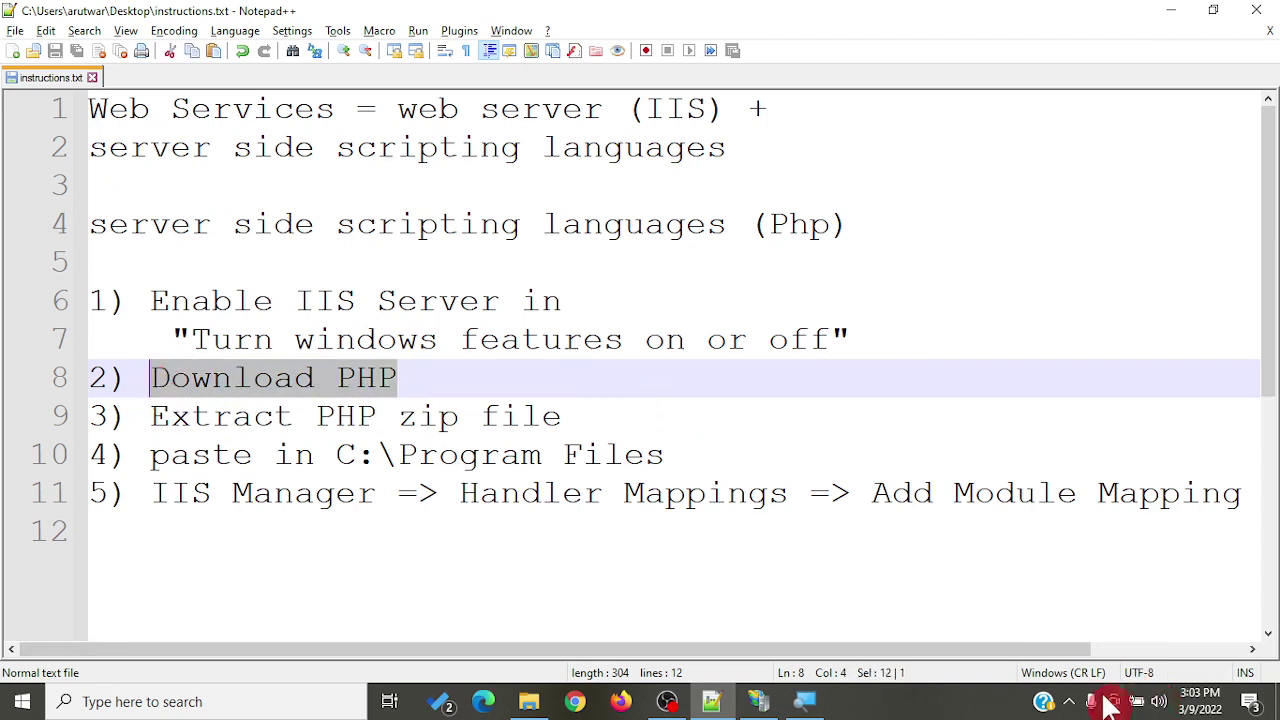
left_click(1072, 701)
left_click(1072, 701)
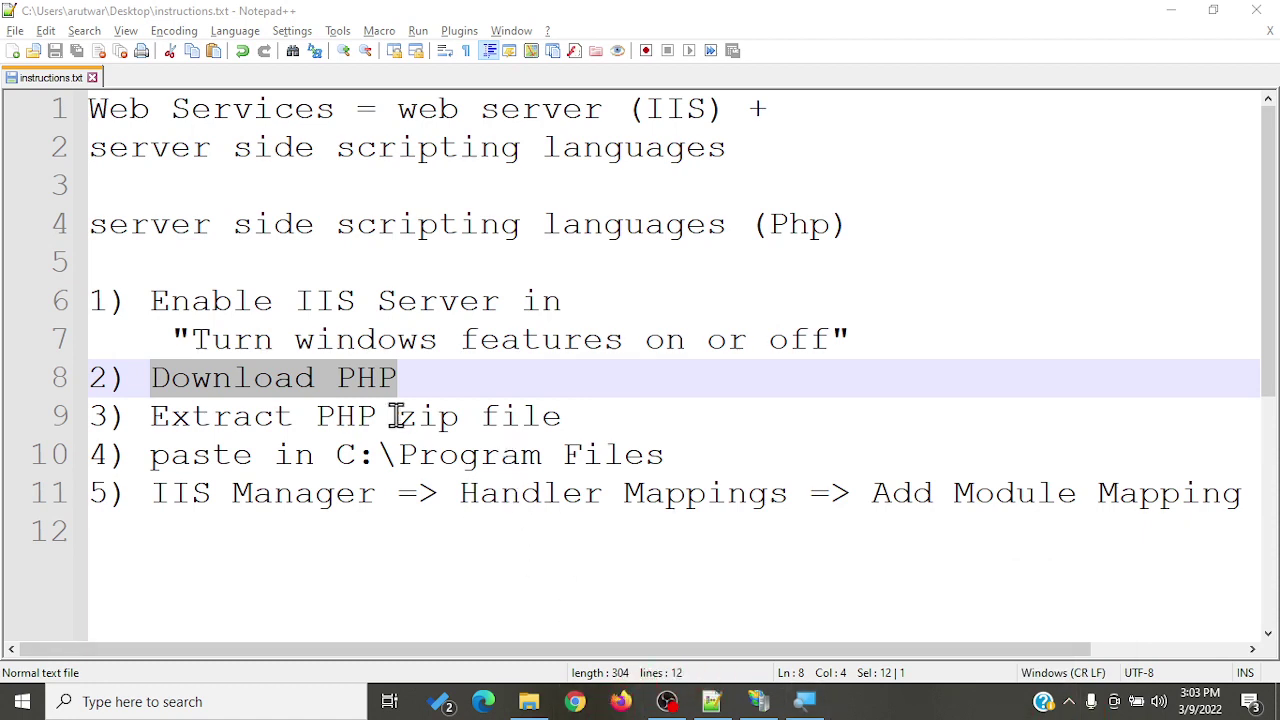
left_click(412, 380)
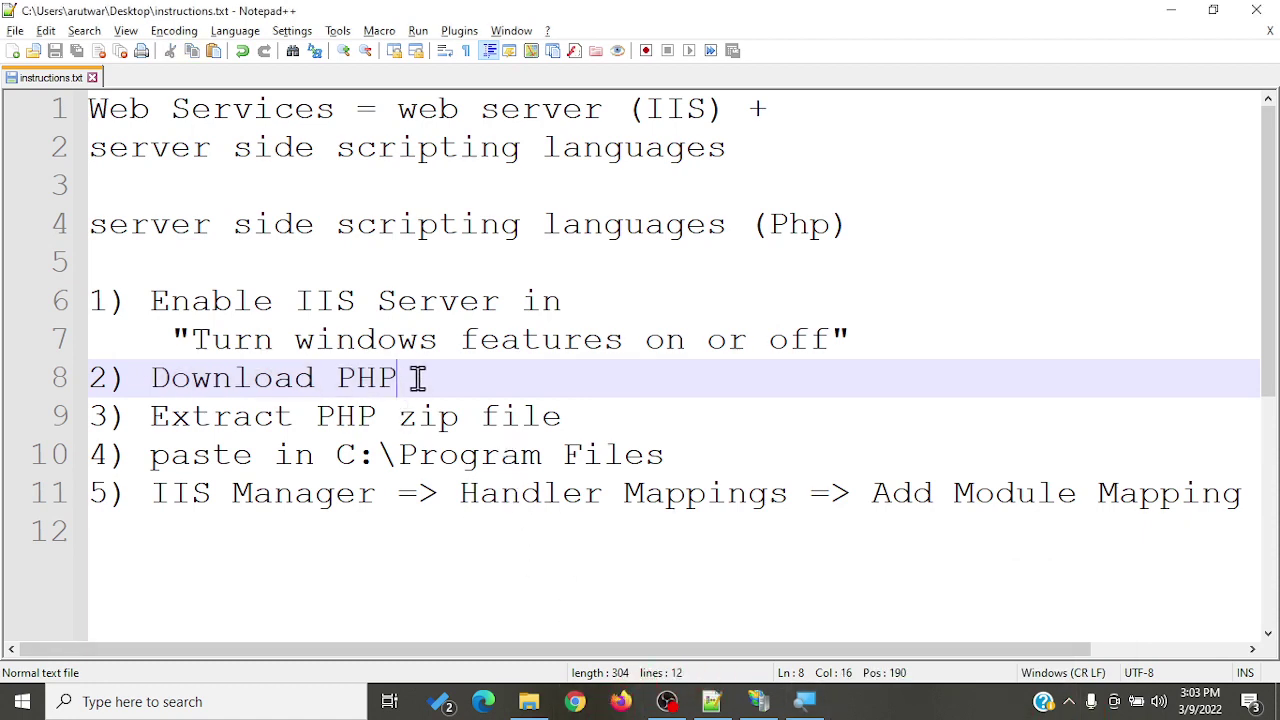
Step: Minimize the Notepad++ and IIS Manager windows and switch to a new Google Chrome window
left_click(586, 703)
left_click(585, 704)
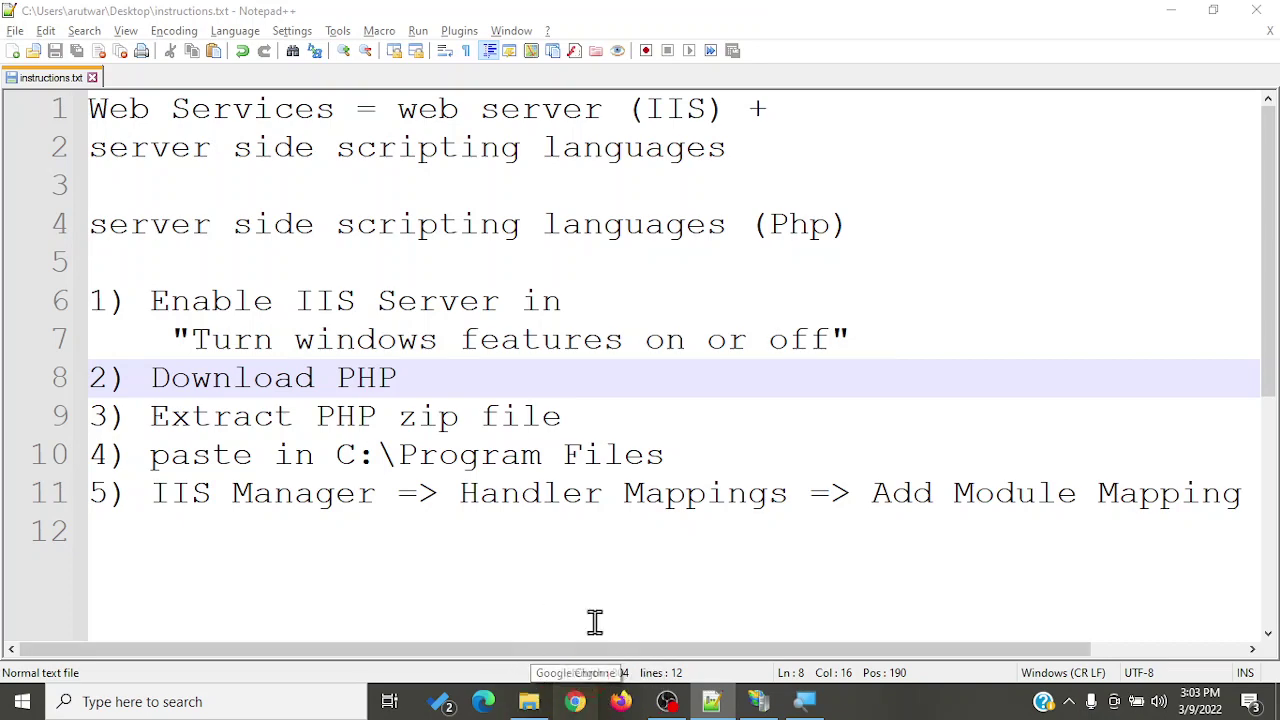
left_click(1174, 14)
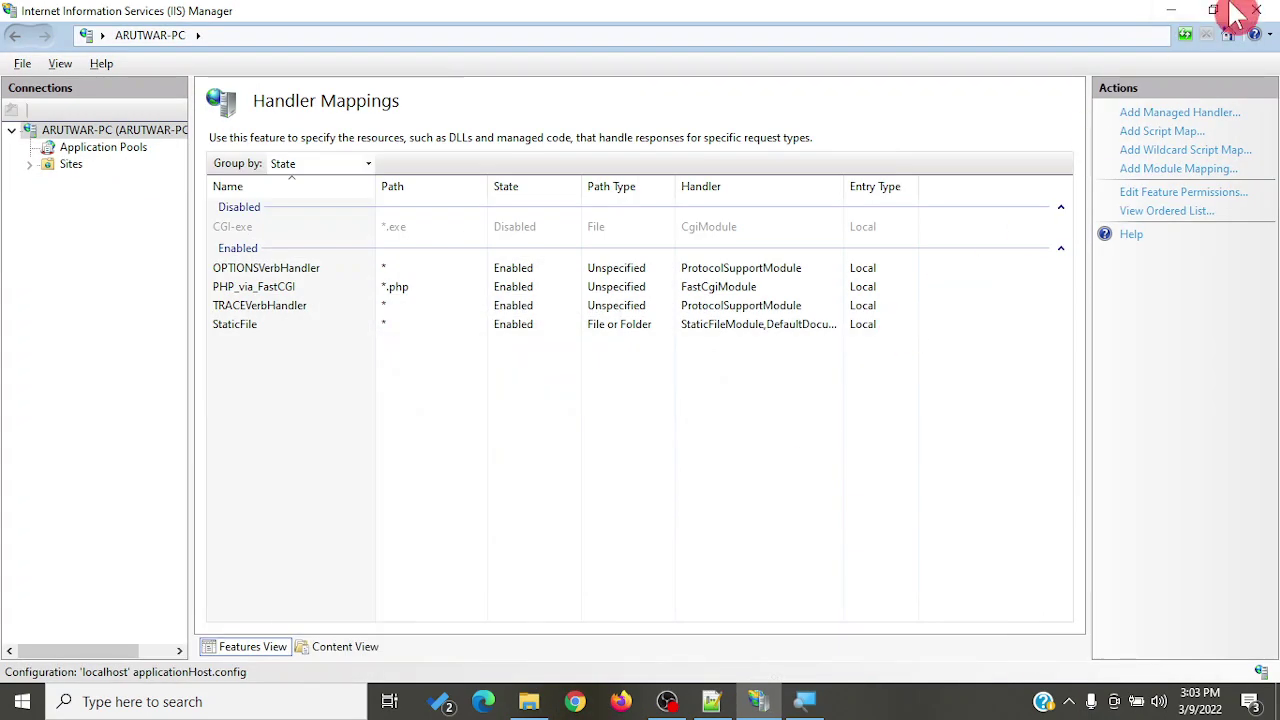
left_click(1176, 16)
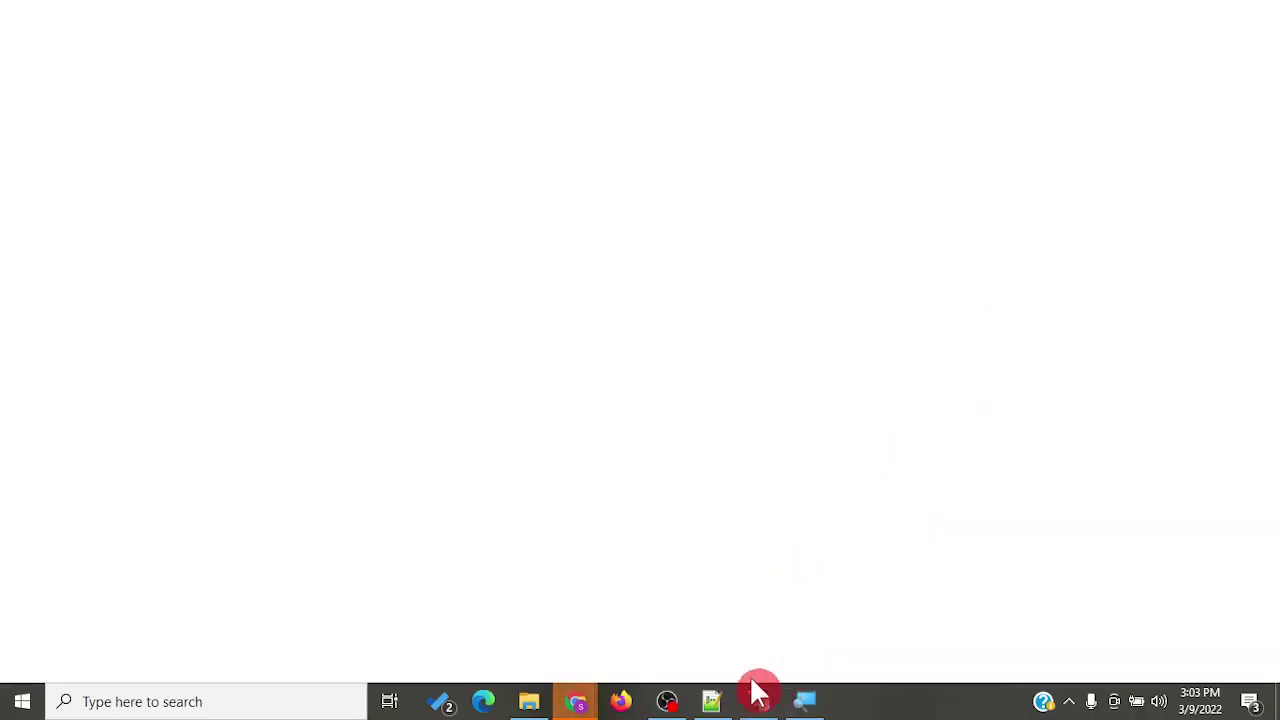
mouse_move(586, 706)
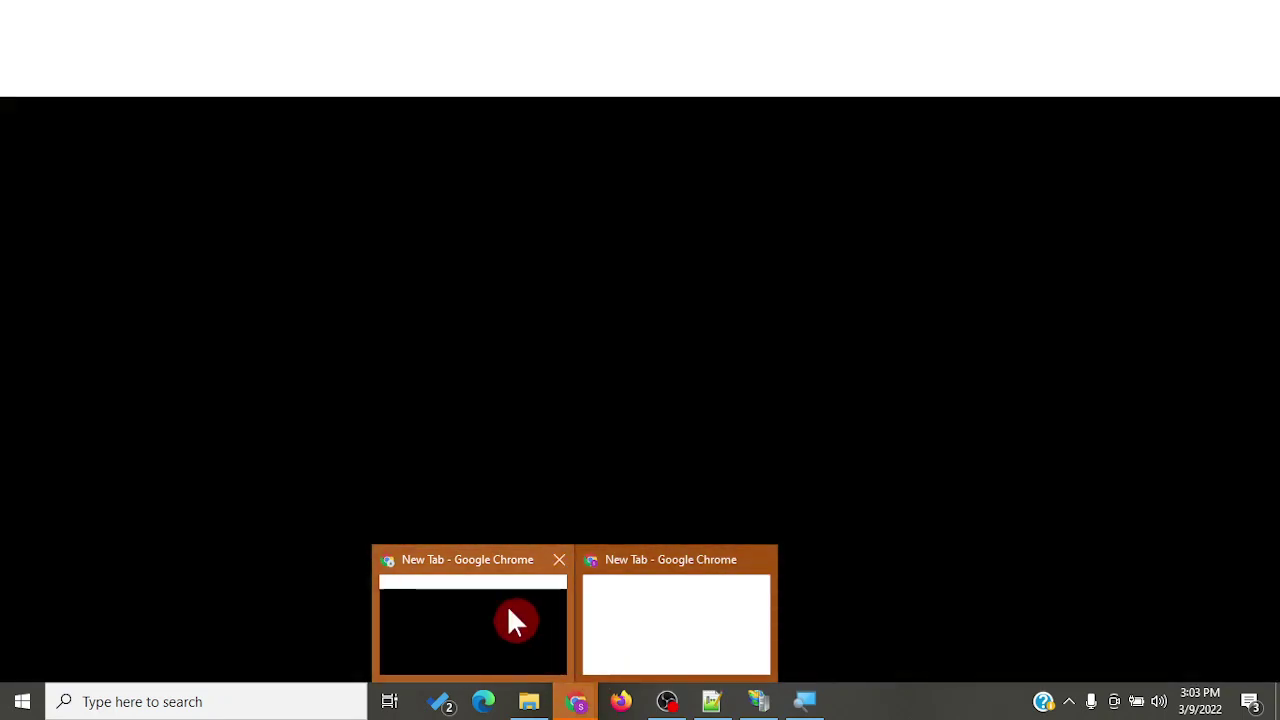
left_click(516, 614)
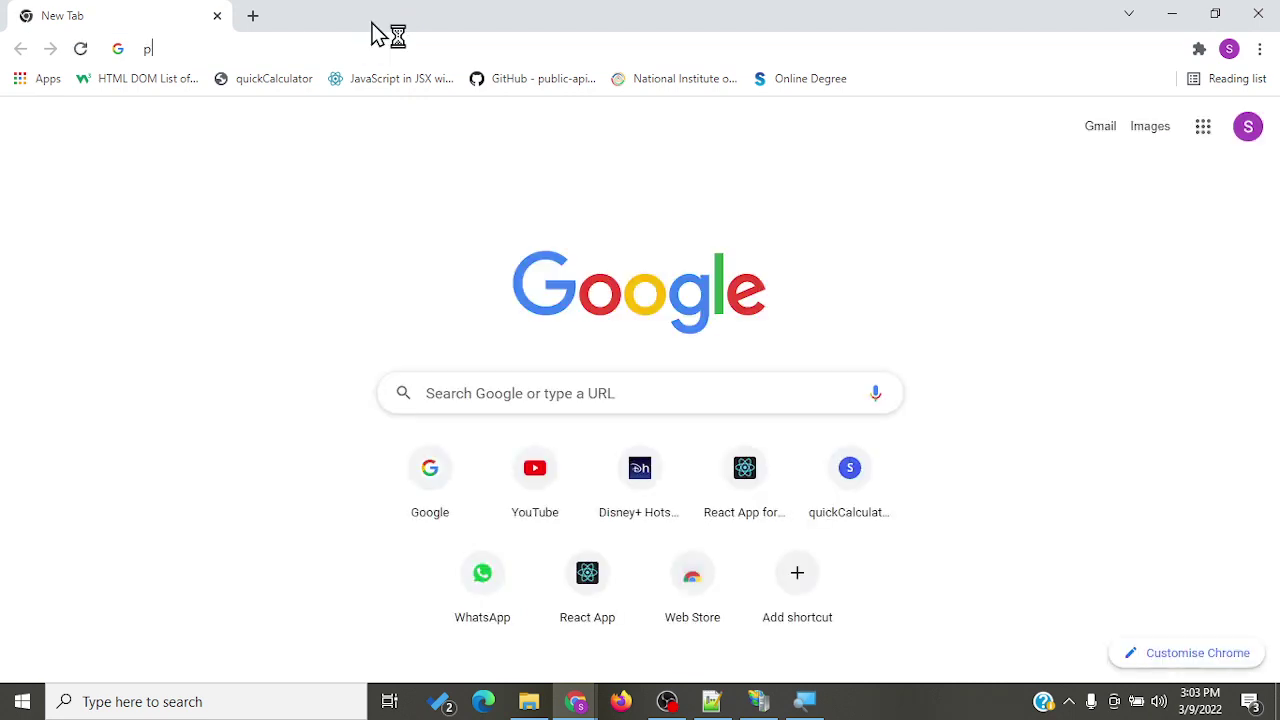
Step: Go to php.net and open the Windows downloads page for the current stable PHP 8.1.3
type("php.net")
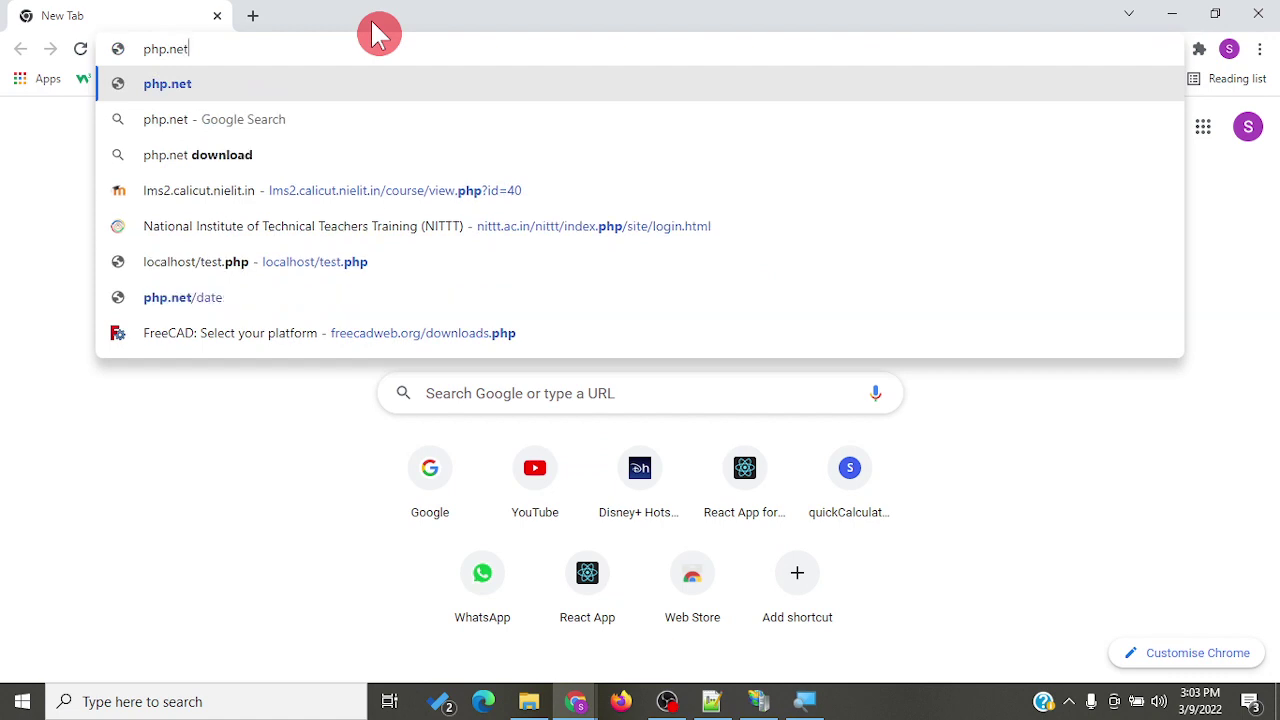
key("Return")
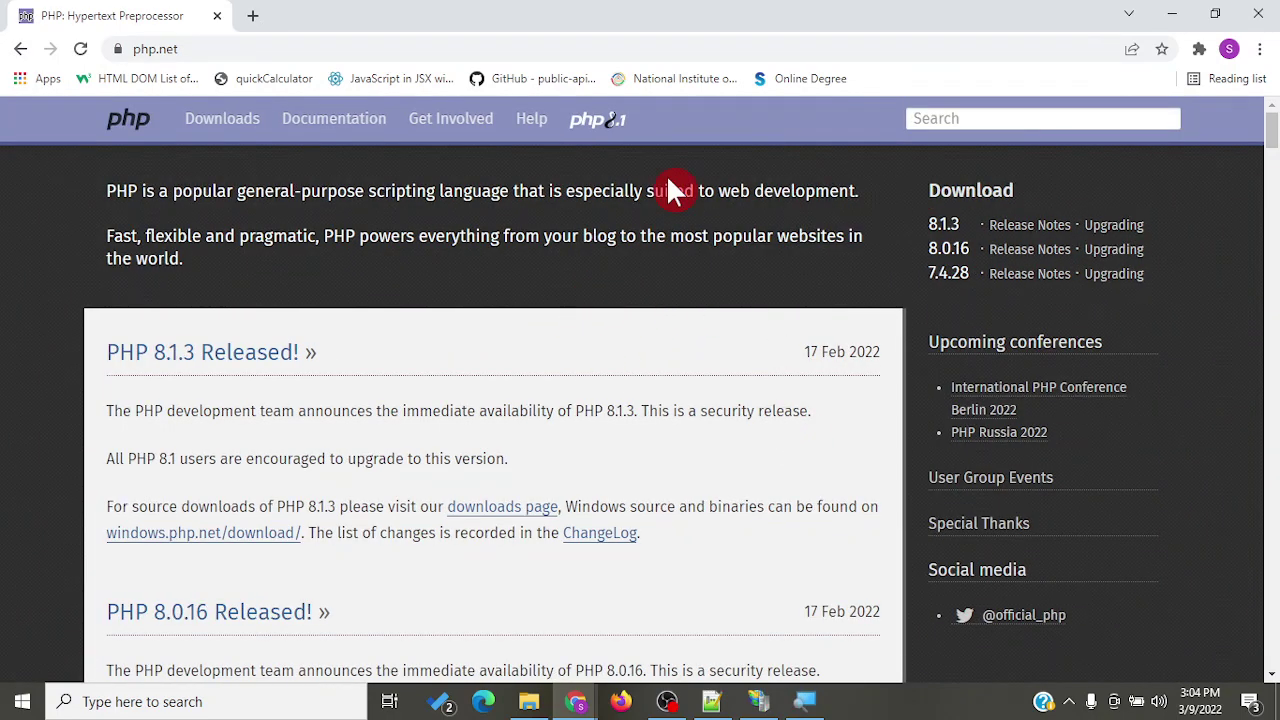
left_click(228, 136)
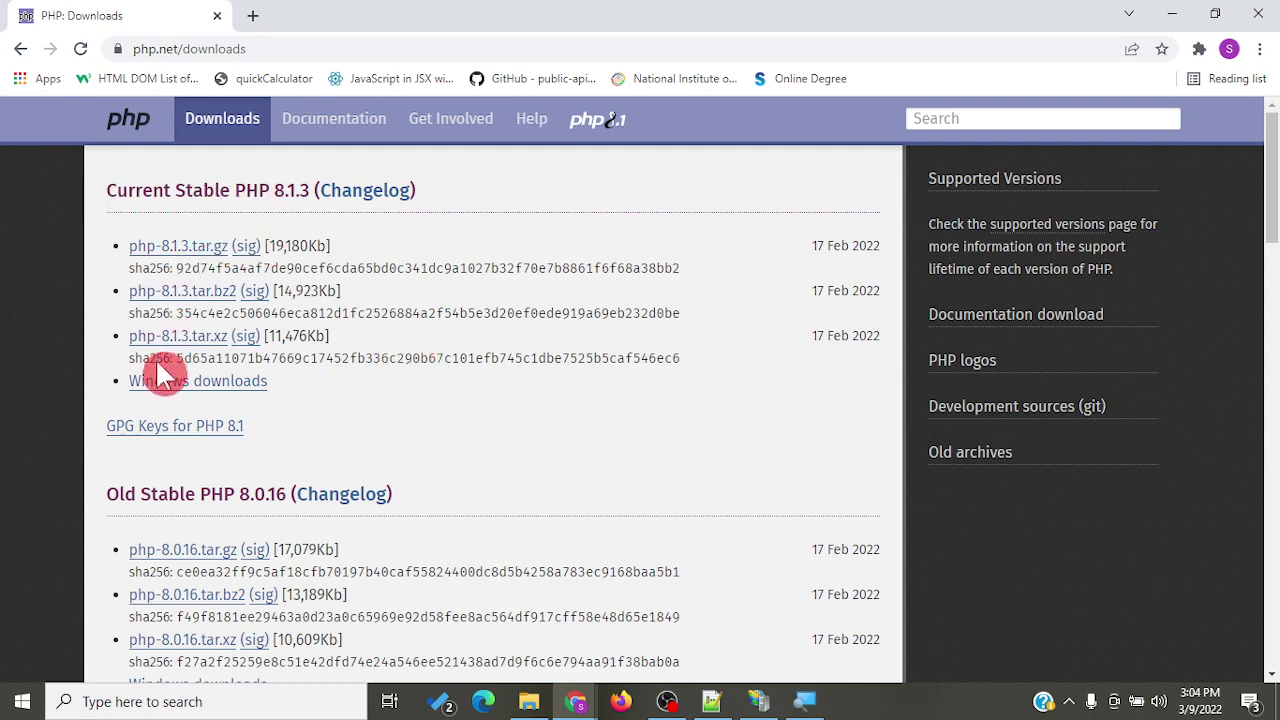
left_click(140, 388)
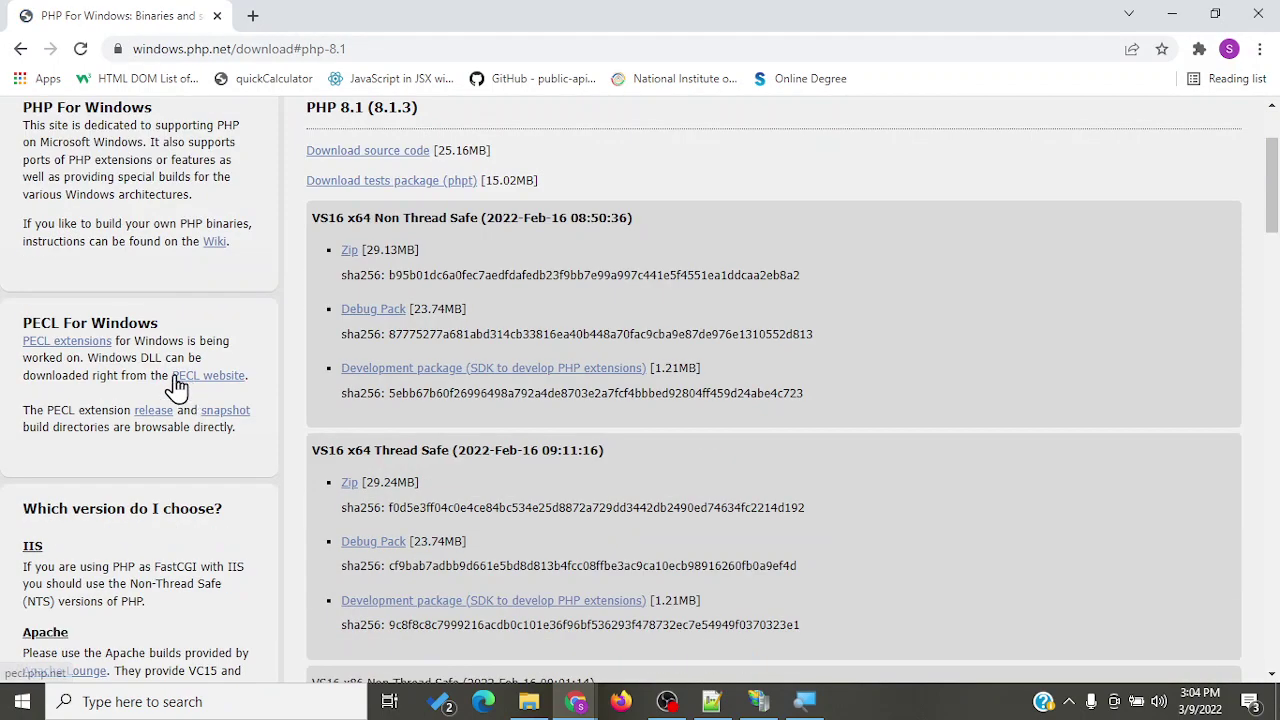
Step: Examine the VS16 x64 Non Thread Safe build and highlight the IIS guidance under "Which version do I choose?"
left_click(338, 308)
left_click(394, 230)
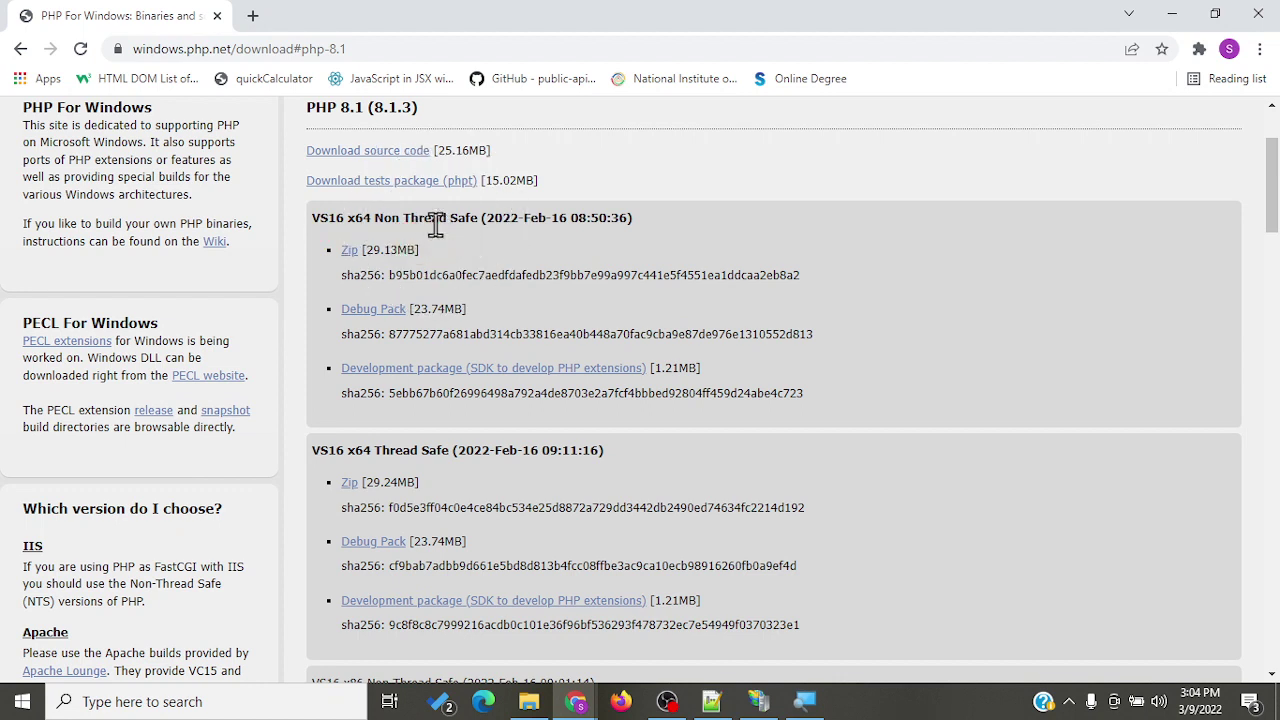
left_click(494, 230)
left_click(464, 228)
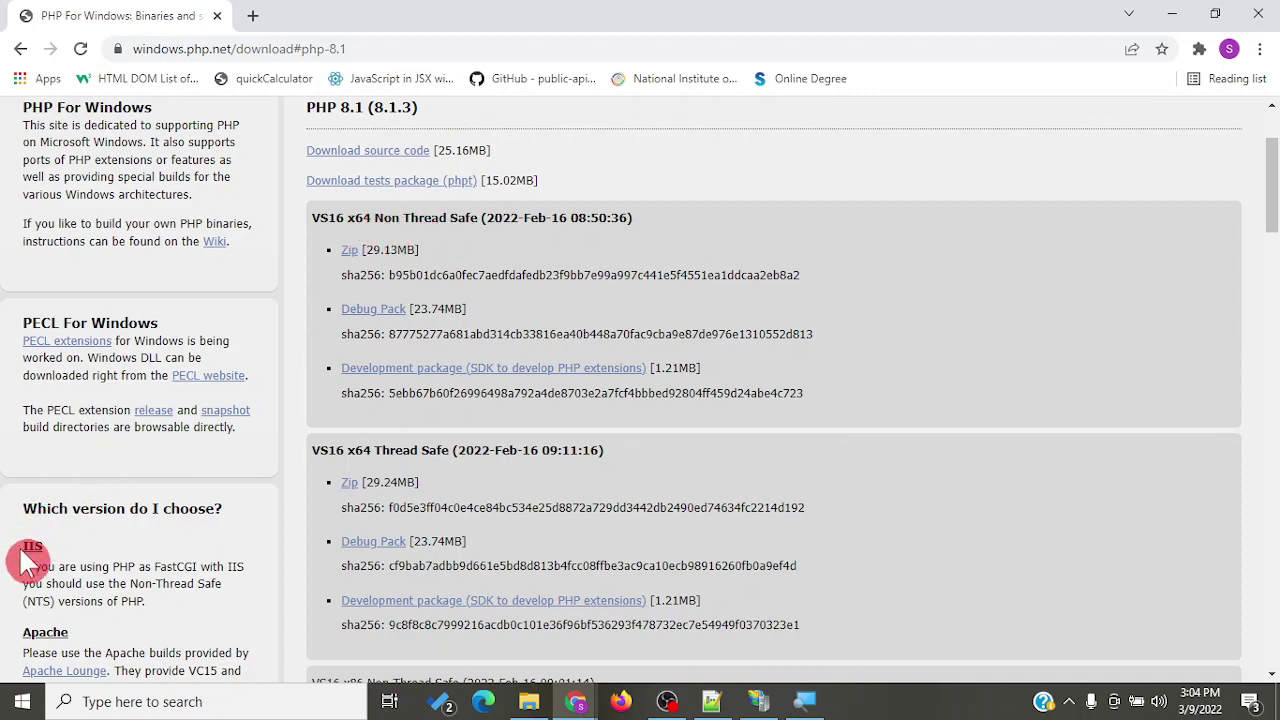
scroll(30, 562, "down", 2)
scroll(30, 560, "down", 2)
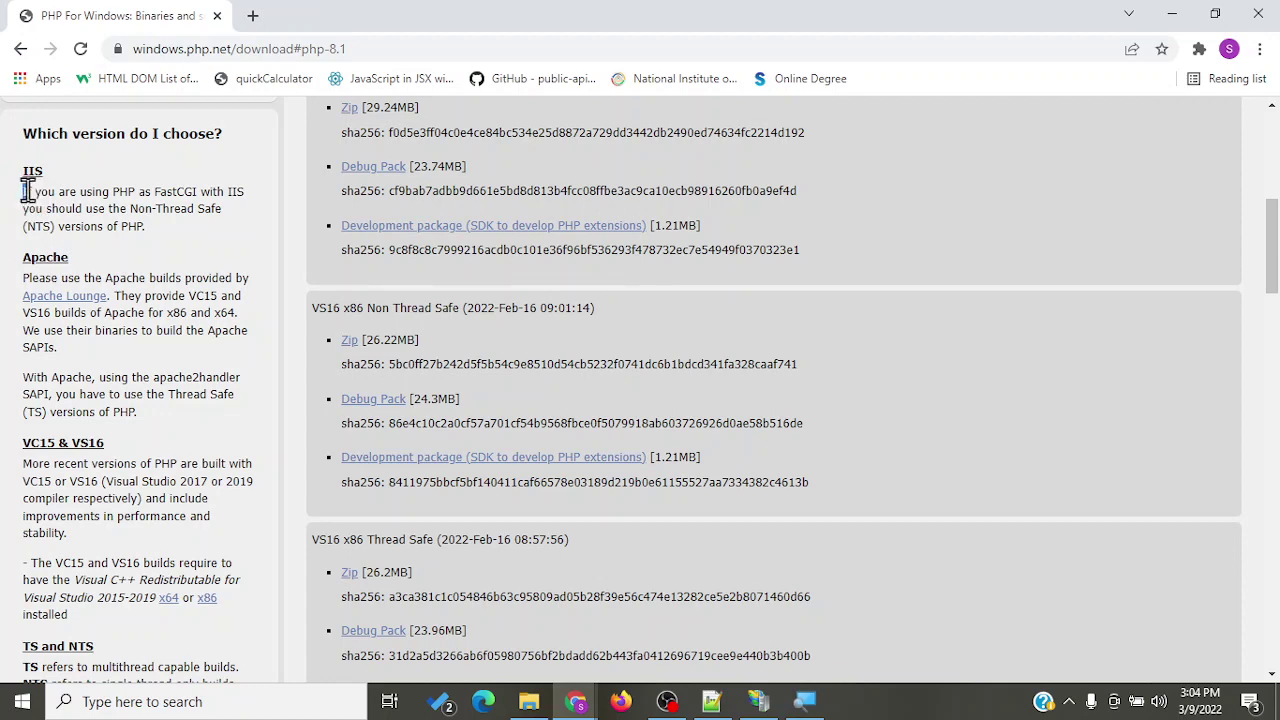
left_click_drag(27, 191, 147, 228)
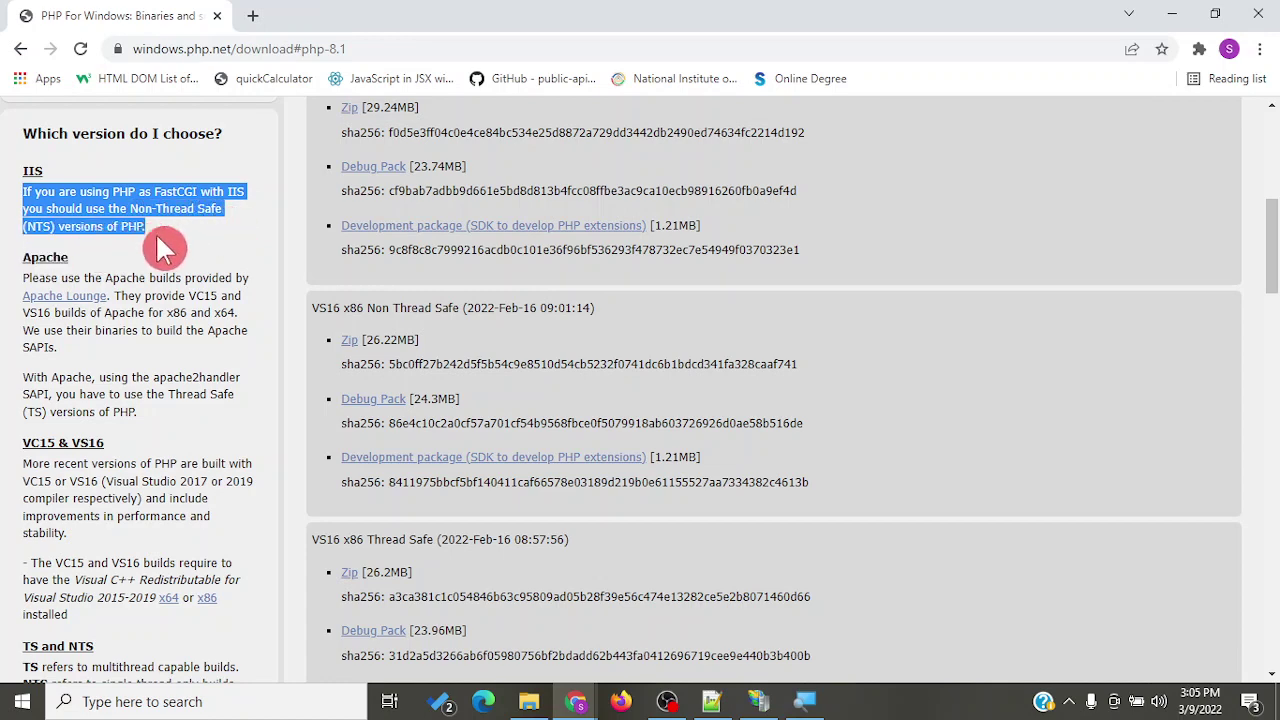
Step: Download the Zip package of the PHP 8.1.3 VS16 x64 Non Thread Safe build
scroll(514, 190, "up", 2)
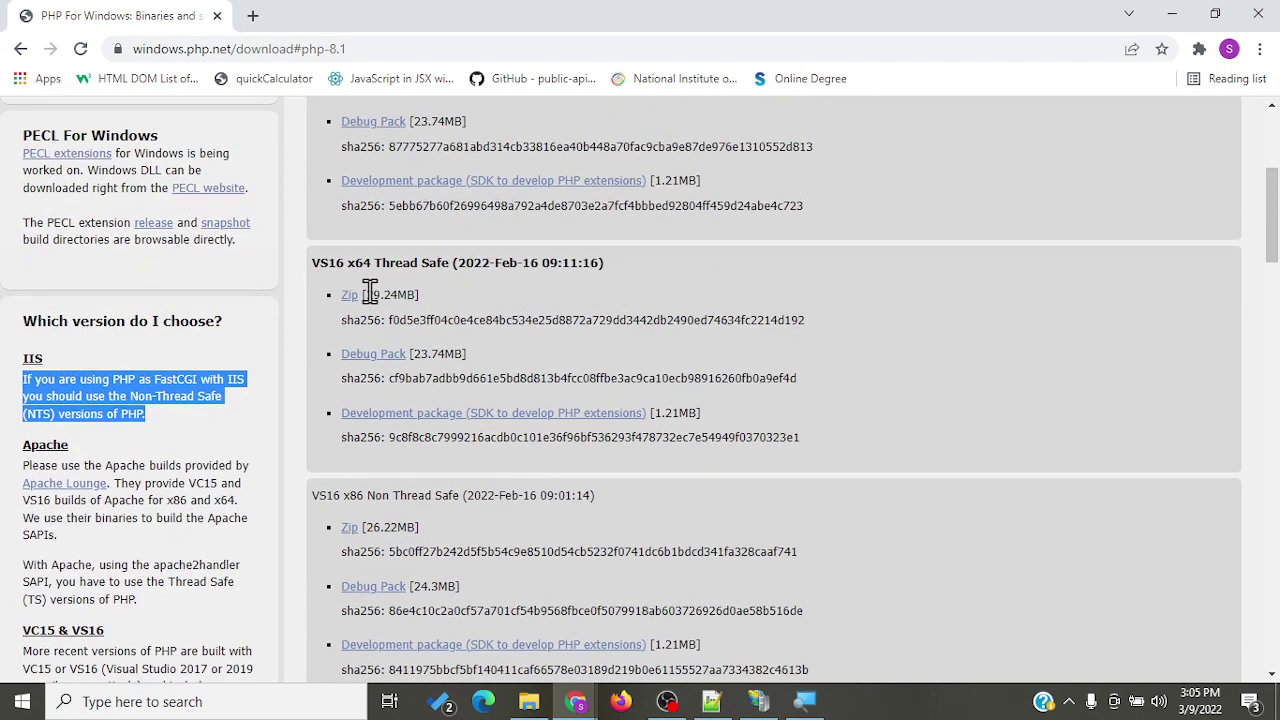
scroll(370, 291, "up", 4)
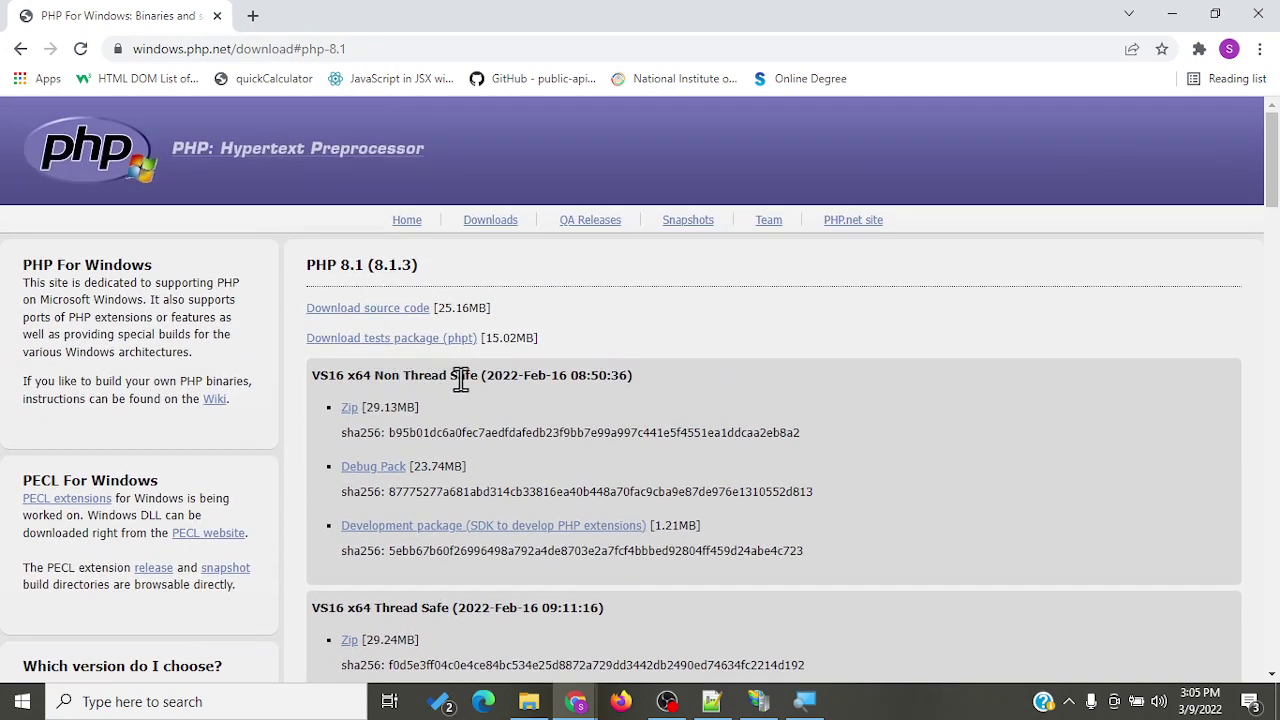
left_click(347, 410)
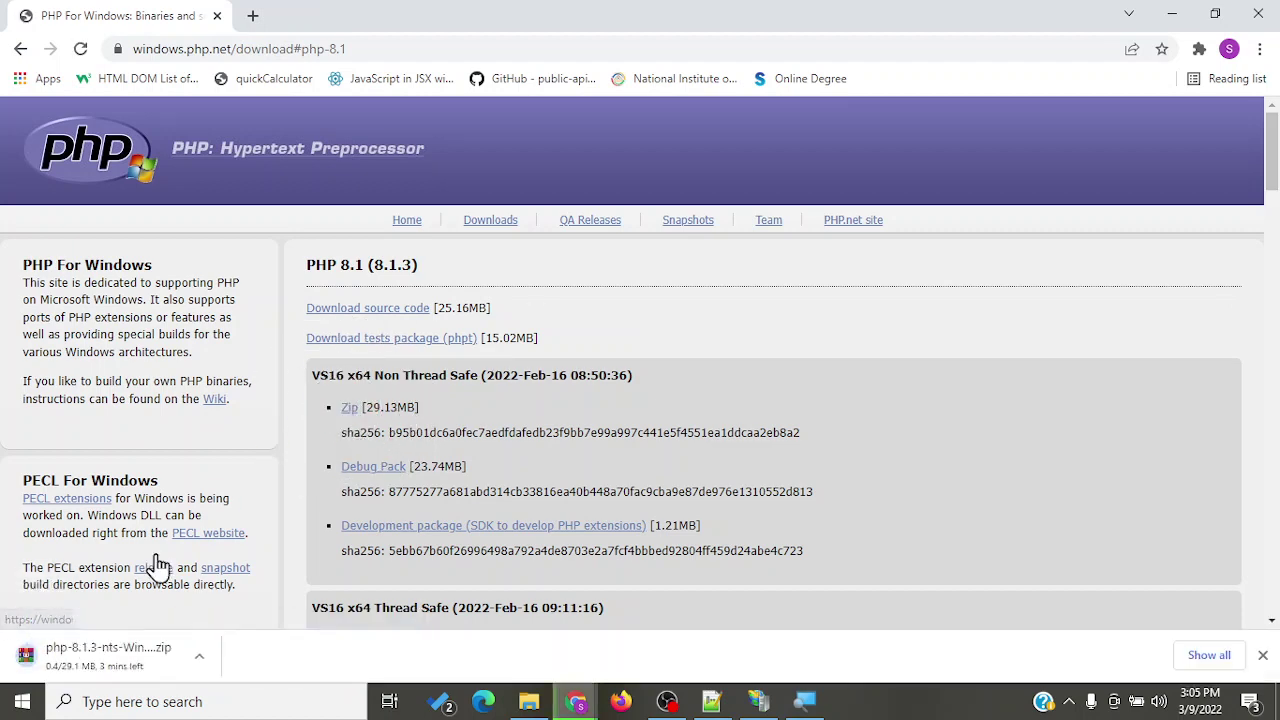
left_click(48, 670)
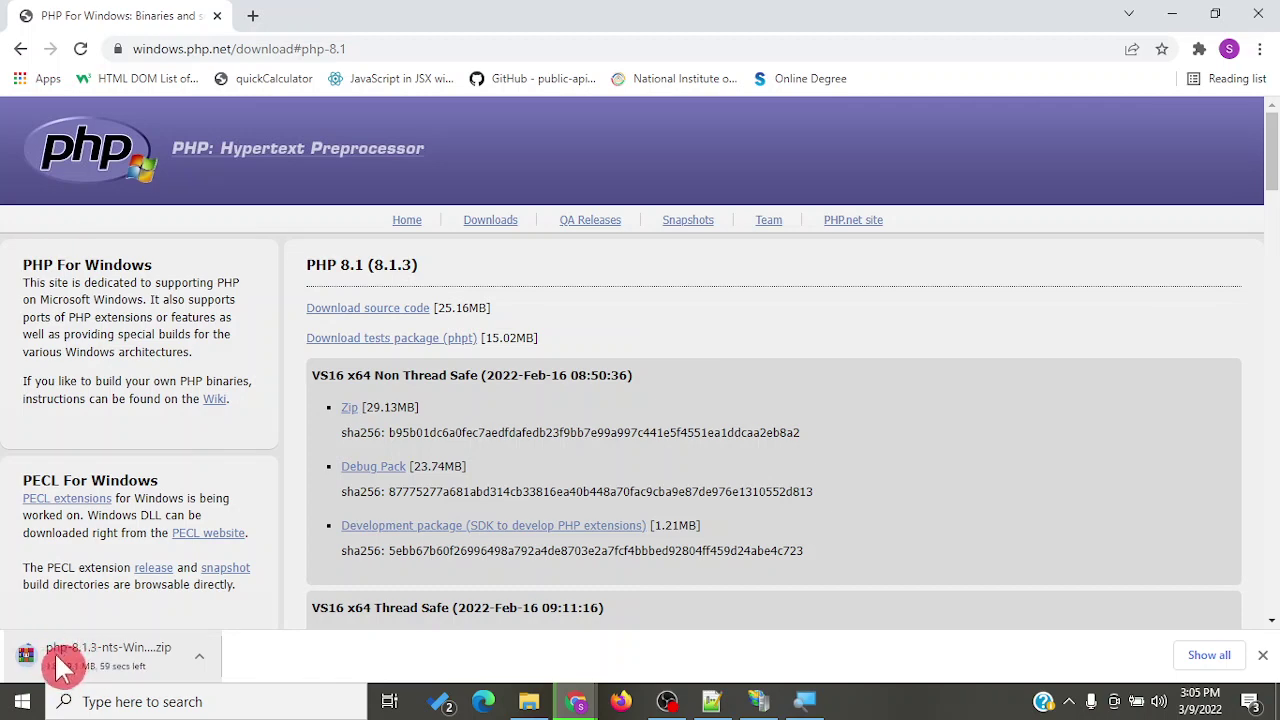
left_click(130, 672)
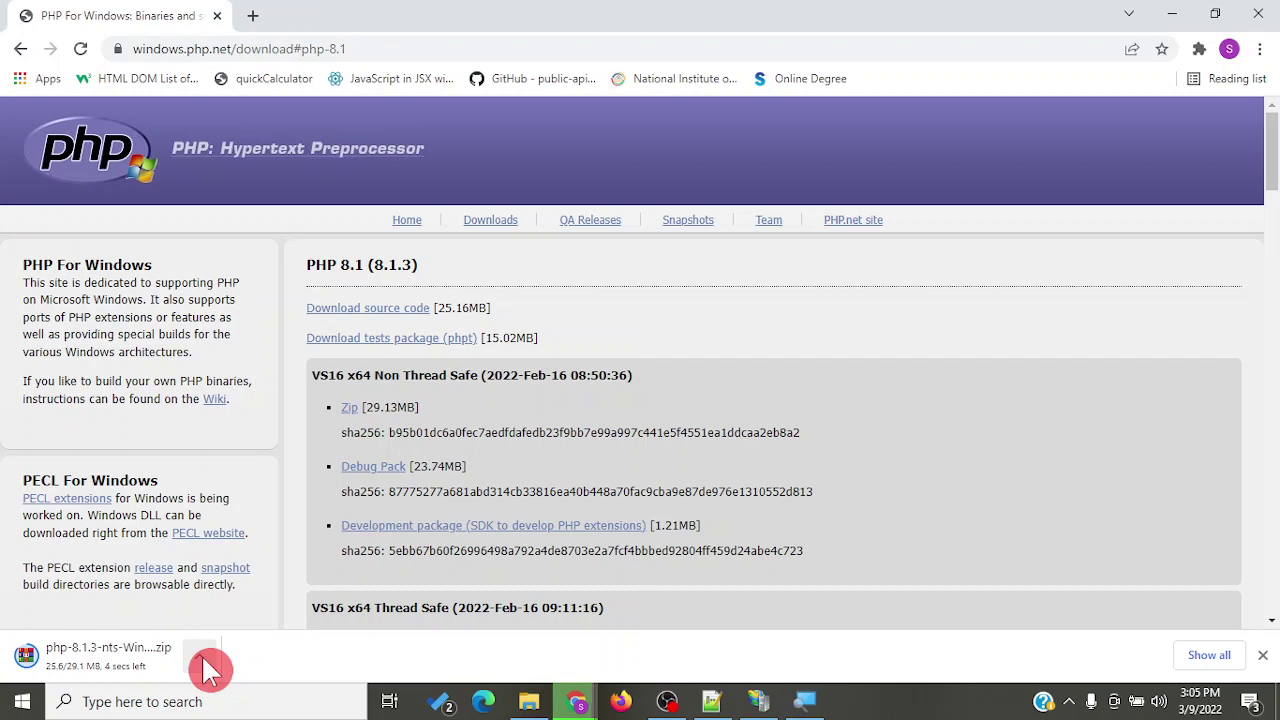
Step: Show the downloaded PHP archive in its folder and extract it to its own folder, "php-8.1.3-nts-Win32-vs16-x64 (1)"
left_click(201, 655)
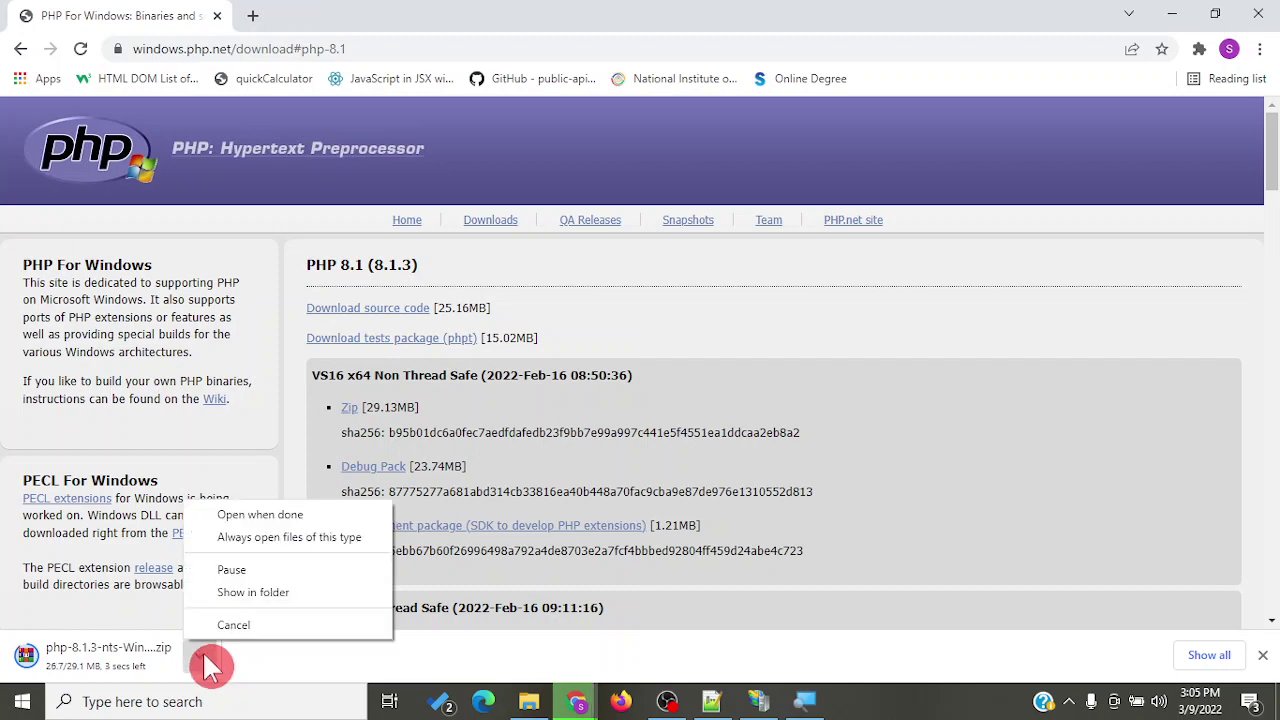
left_click(260, 596)
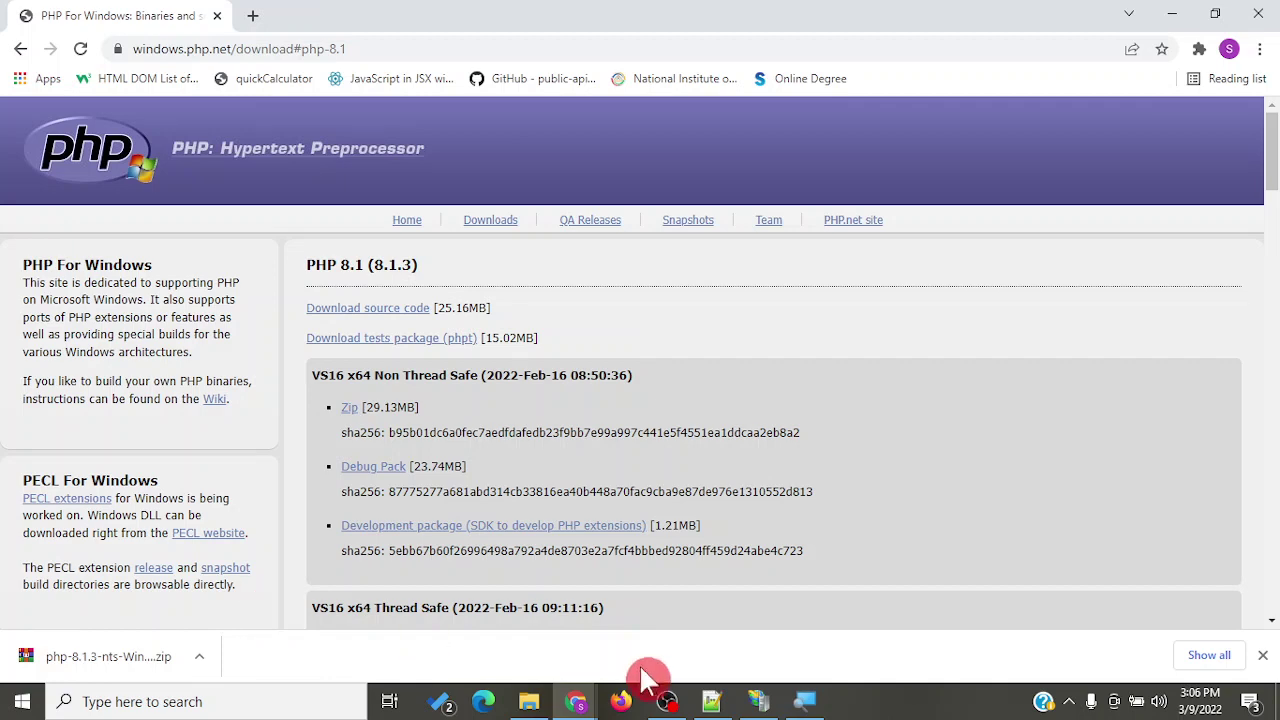
left_click(200, 658)
left_click(240, 594)
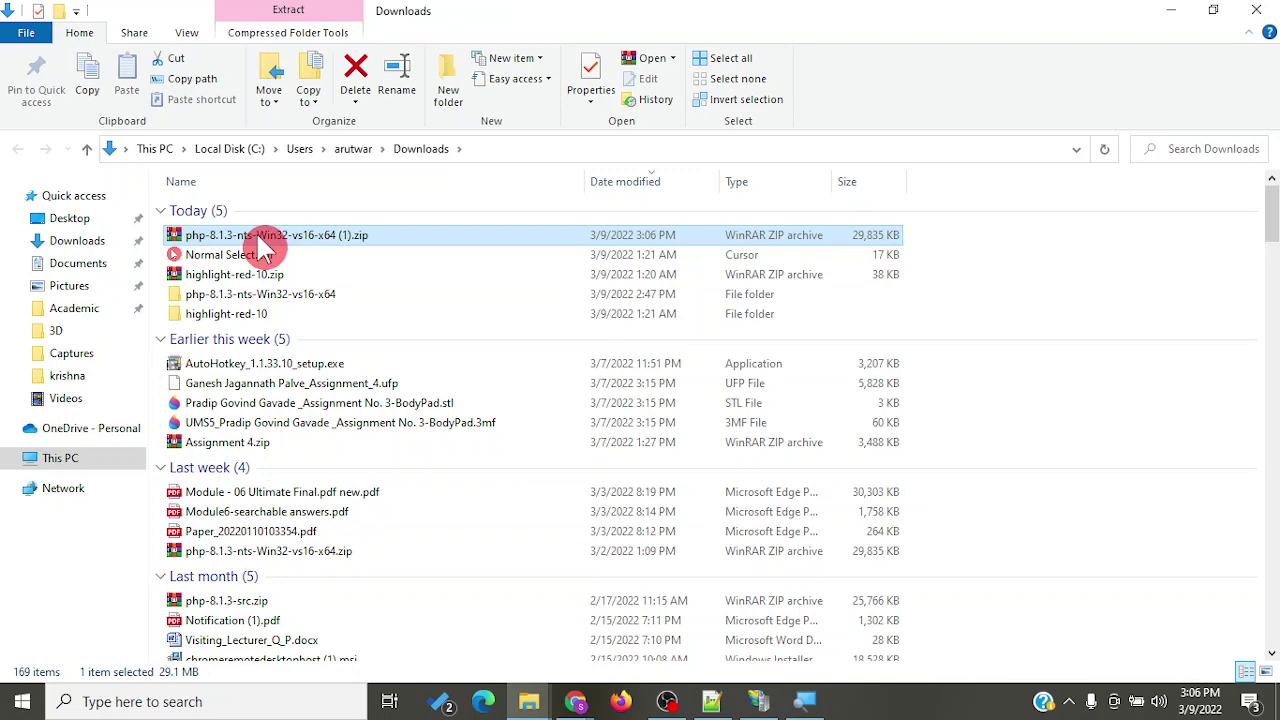
right_click(257, 240)
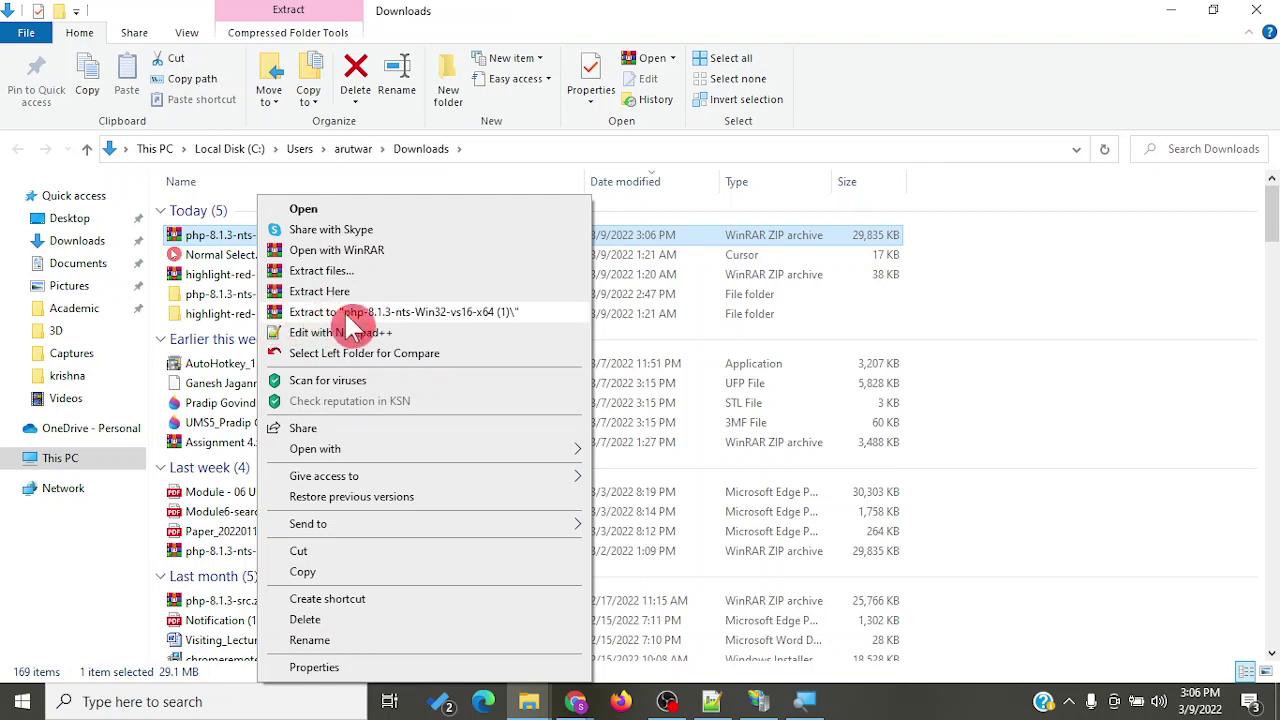
left_click(447, 322)
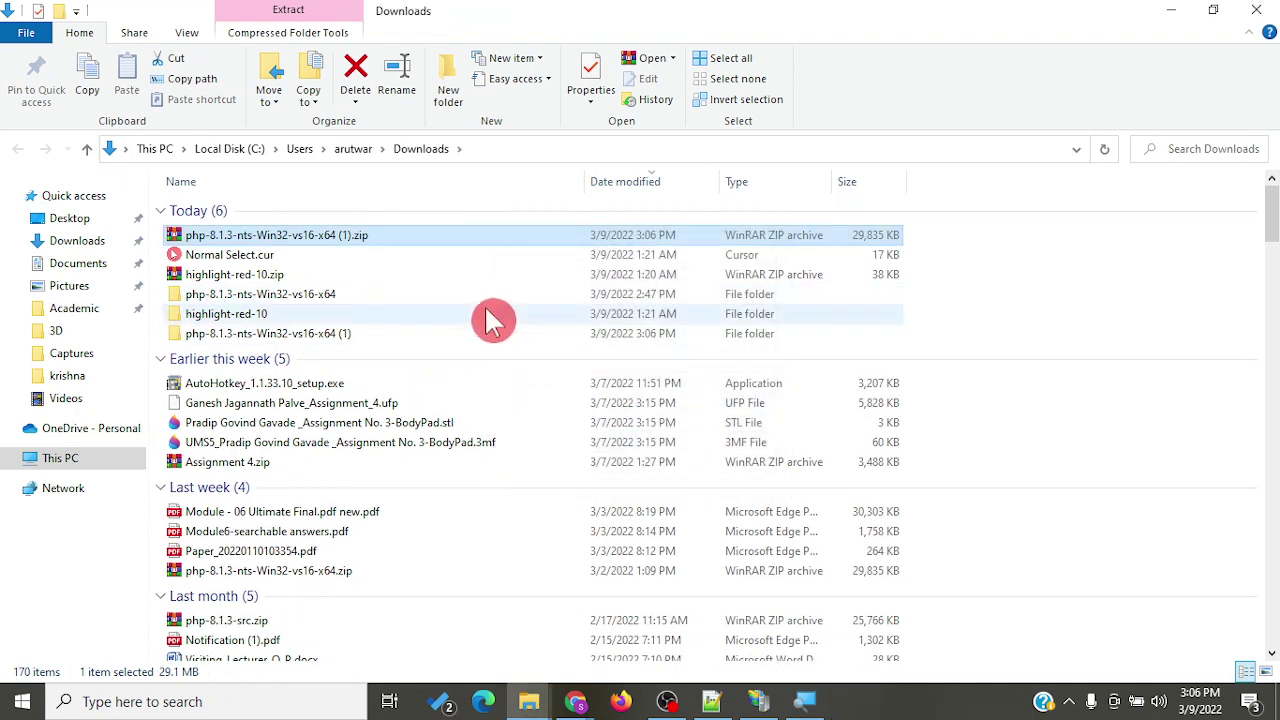
Step: Open the extracted folder "php-8.1.3-nts-Win32-vs16-x64 (1)" and look through its files
left_click(352, 294)
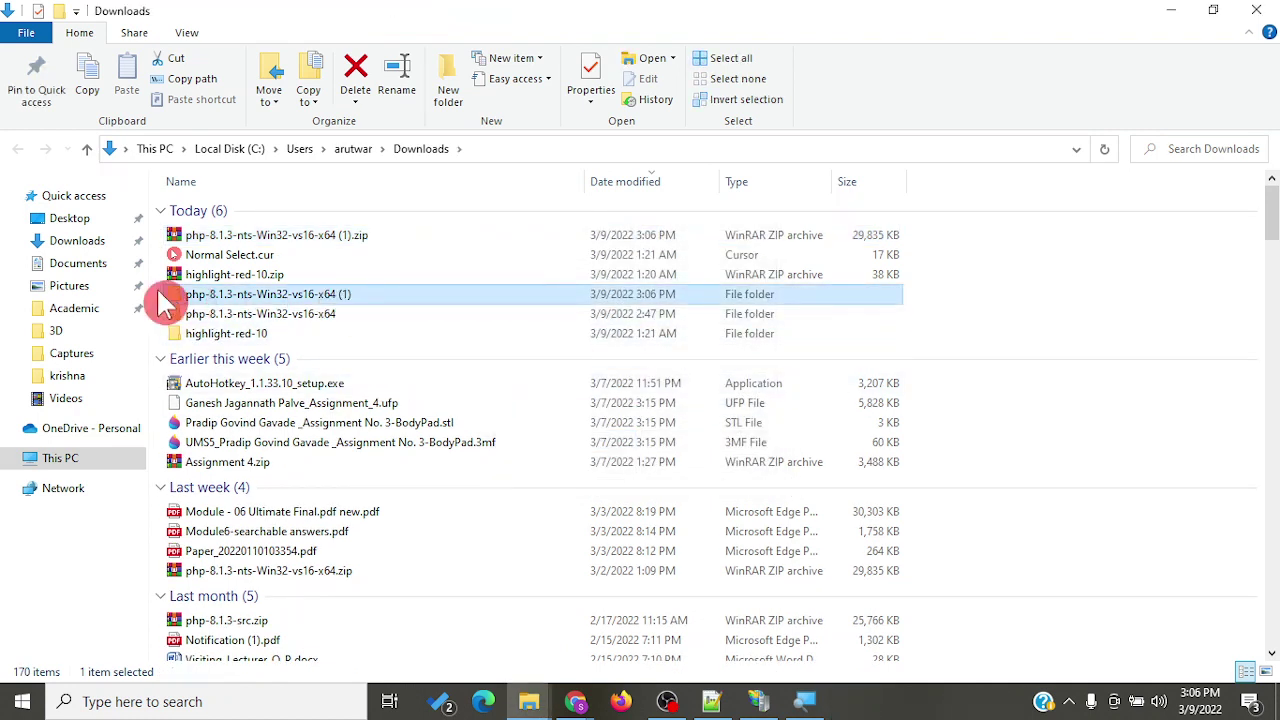
mouse_move(322, 306)
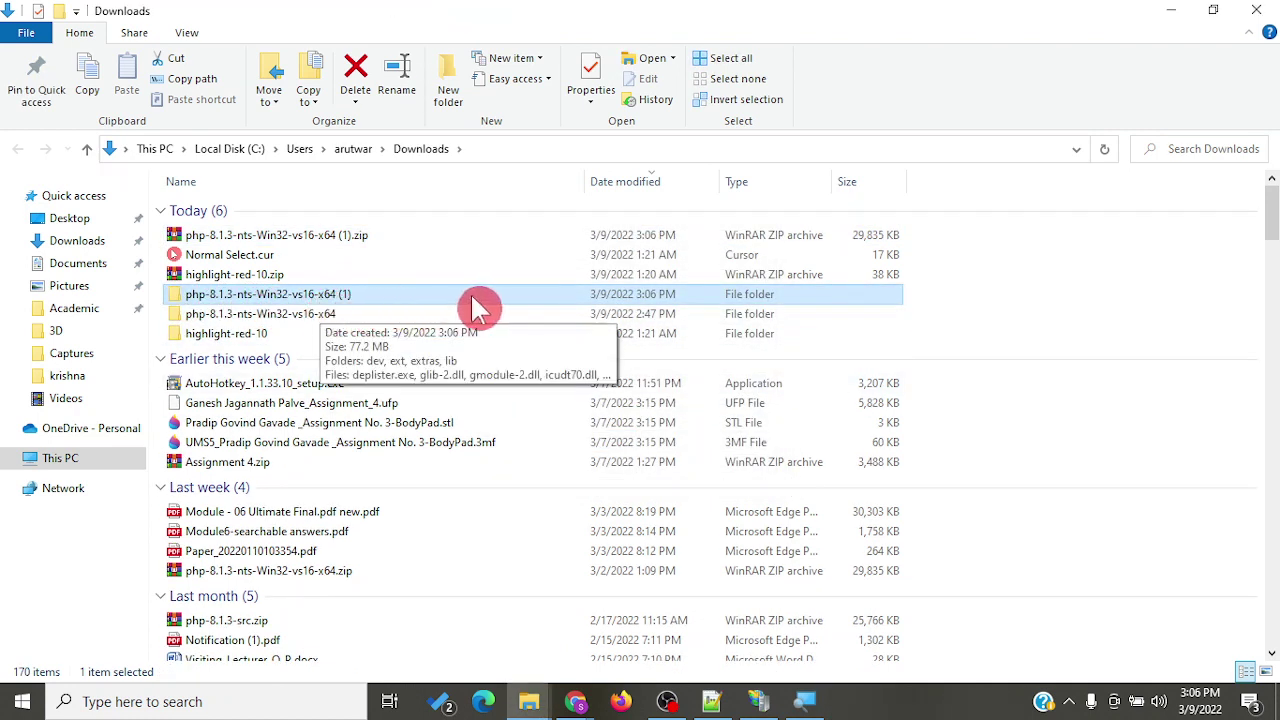
double_click(370, 296)
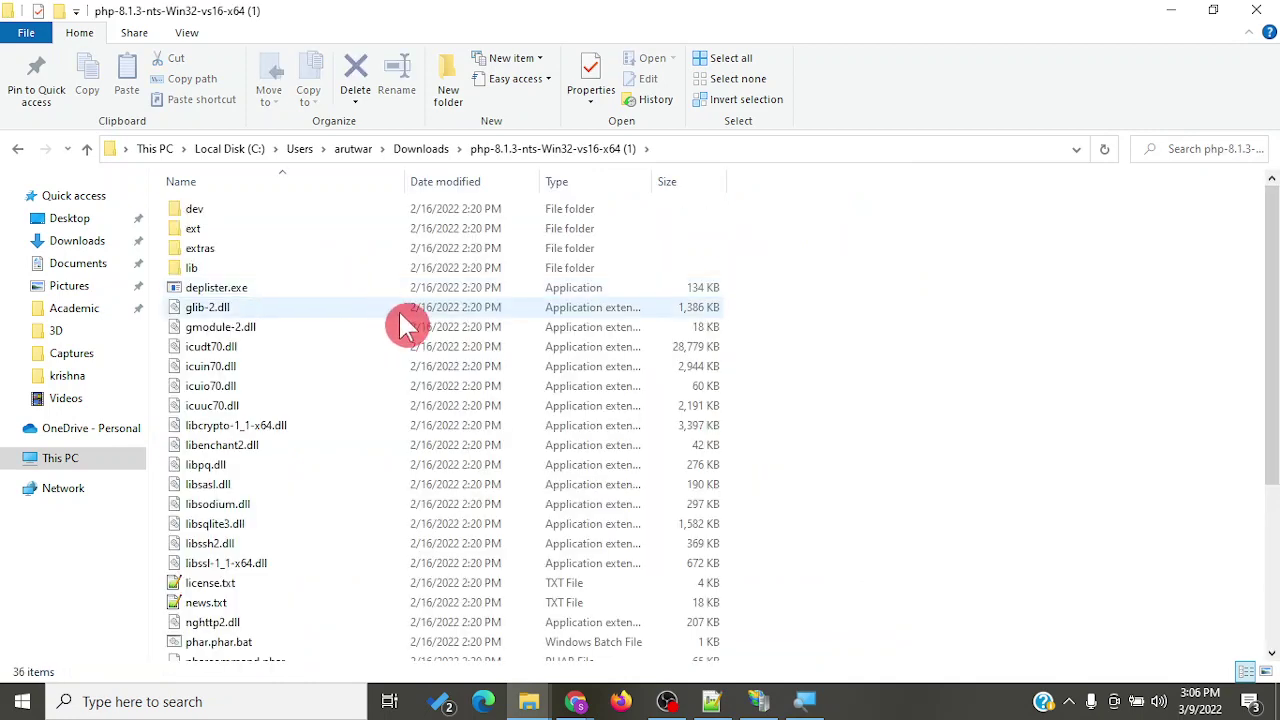
scroll(395, 340, "down", 5)
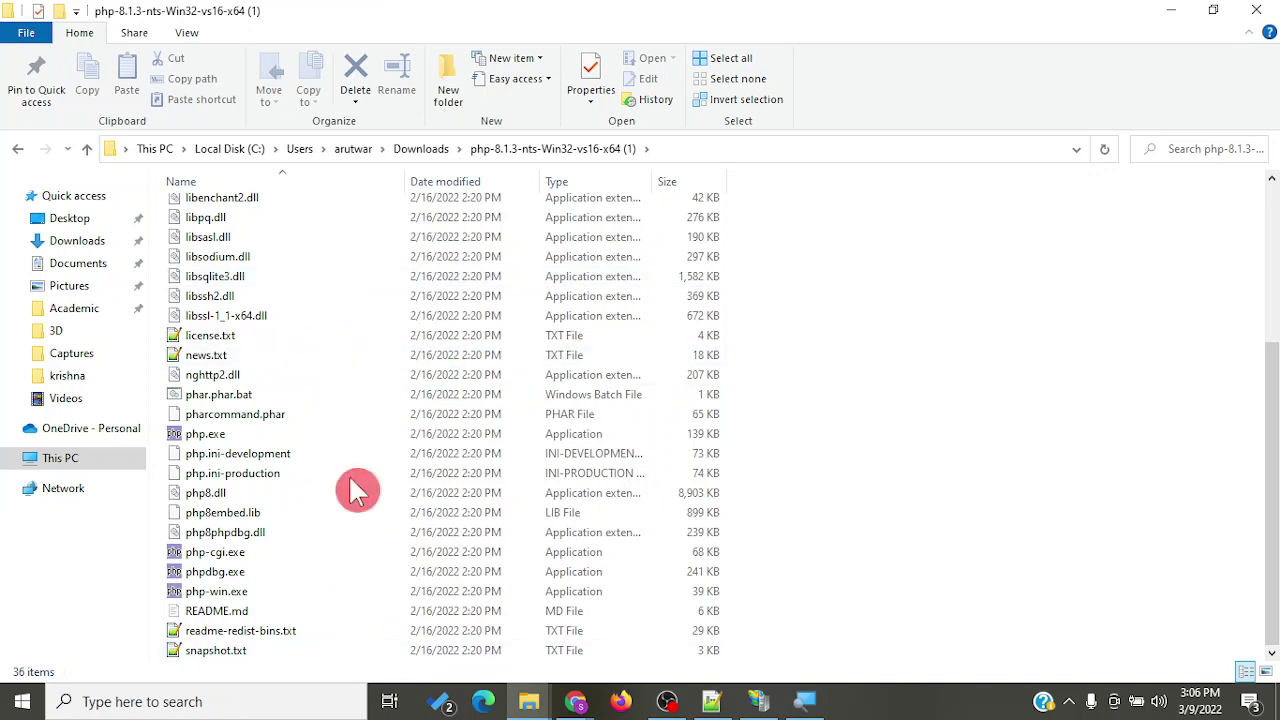
scroll(402, 425, "up", 5)
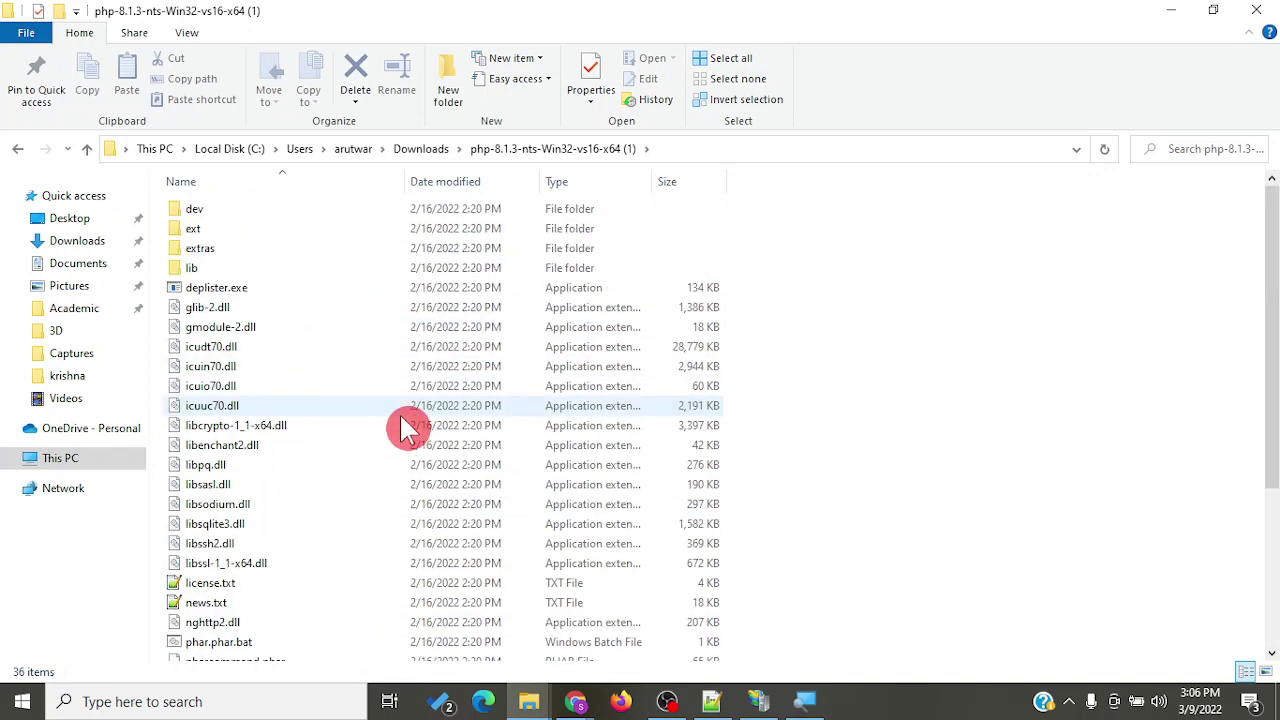
Step: Return to Downloads and rename the extracted folder "php-8.1.3-nts-Win32-vs16-x64 (1)" to php-8.1.3
left_click(421, 150)
right_click(254, 299)
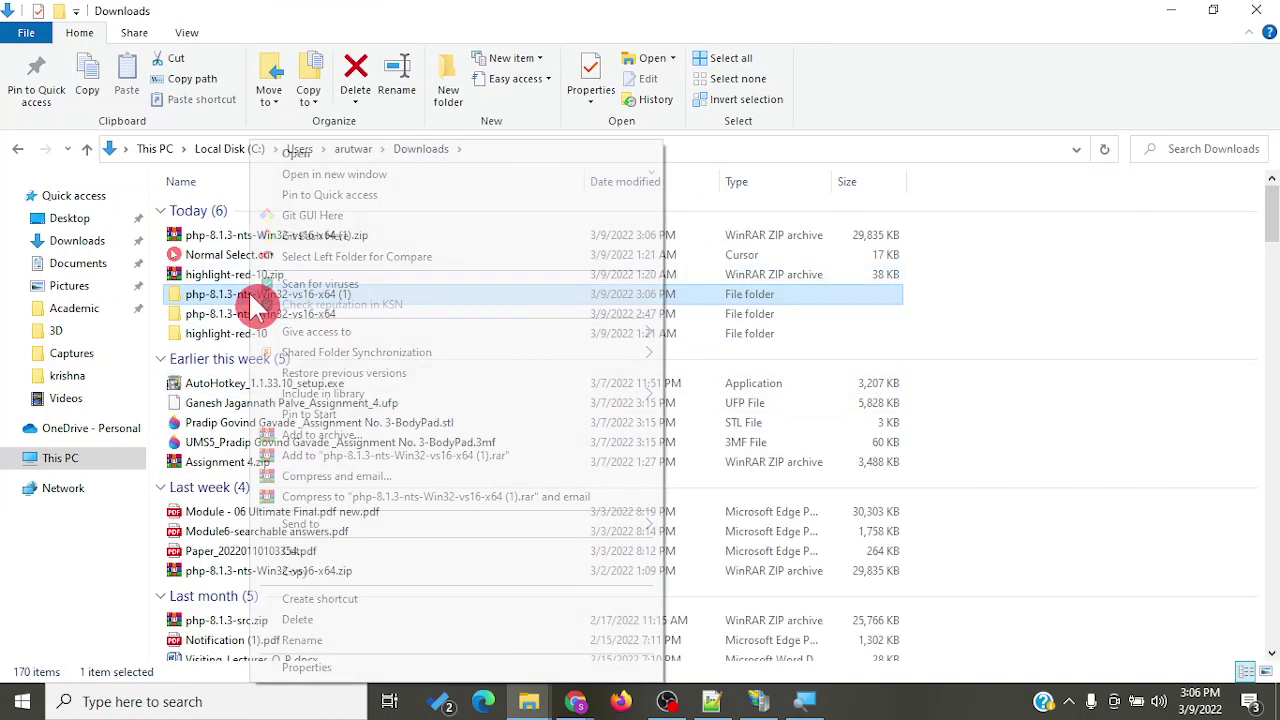
left_click(324, 633)
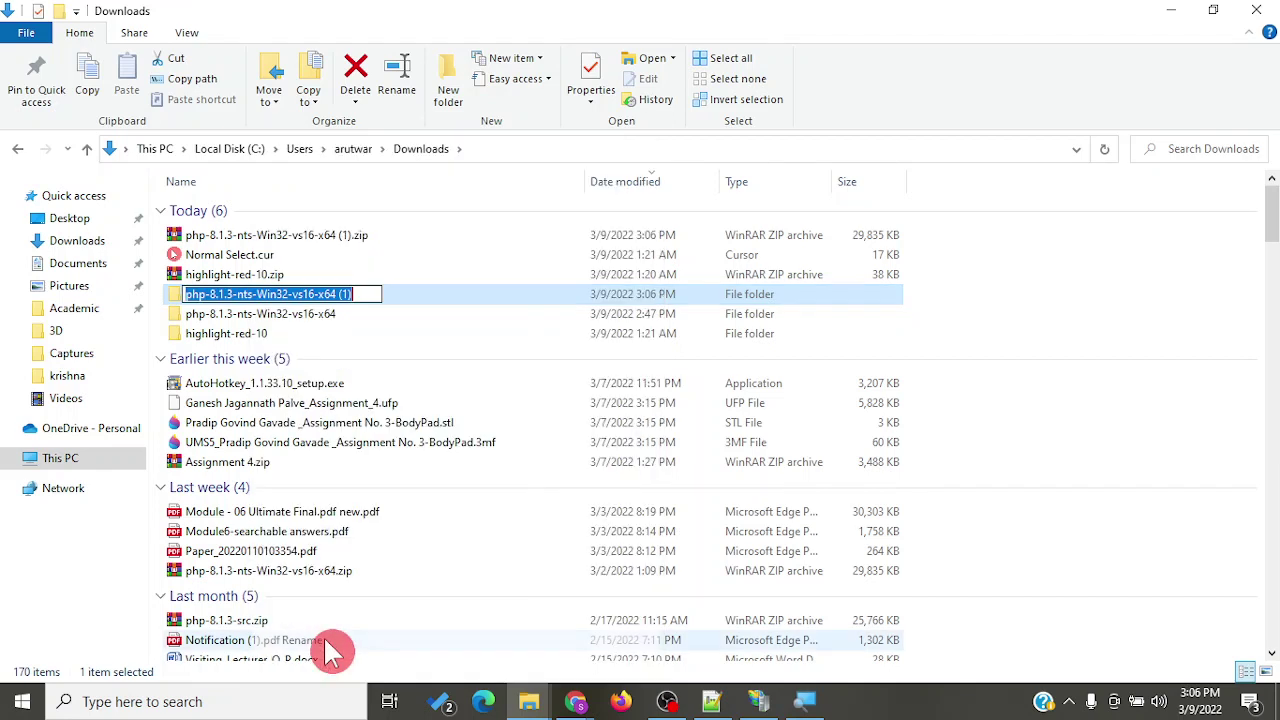
key("End")
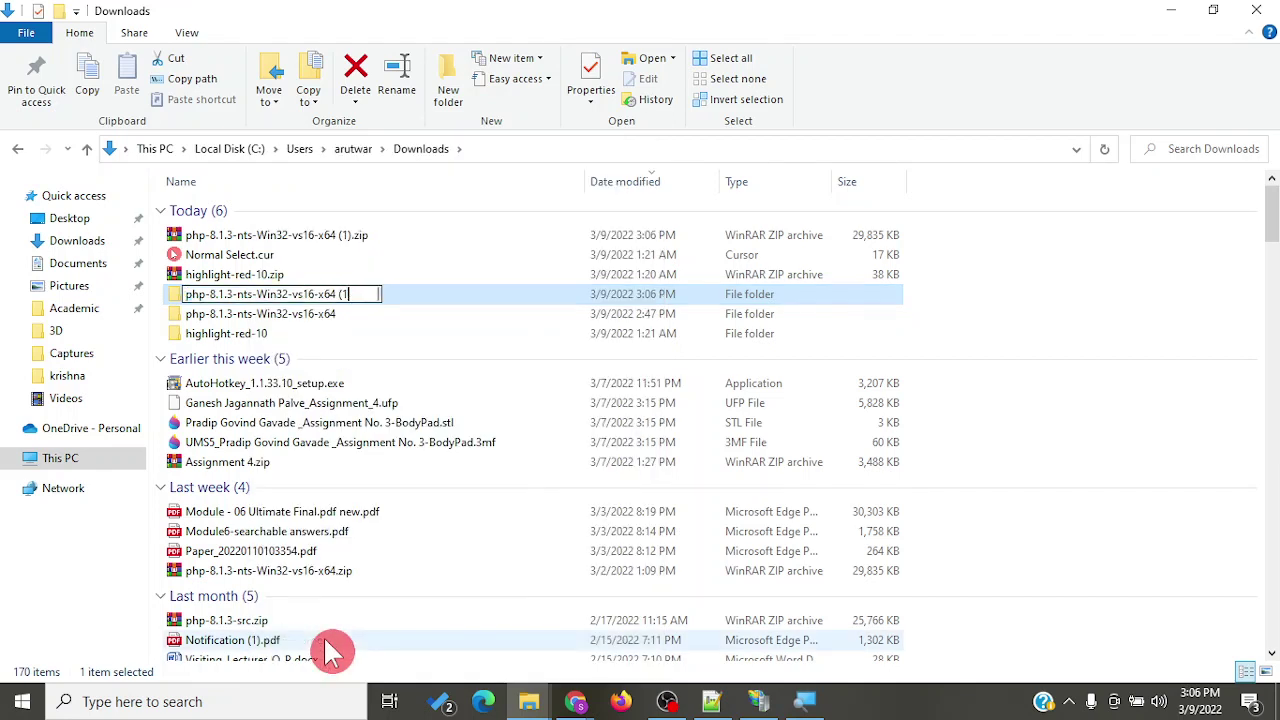
key("BackSpace")
key("BackSpace")
key("BackSpace")
key("BackSpace")
key("BackSpace")
key("BackSpace")
key("BackSpace")
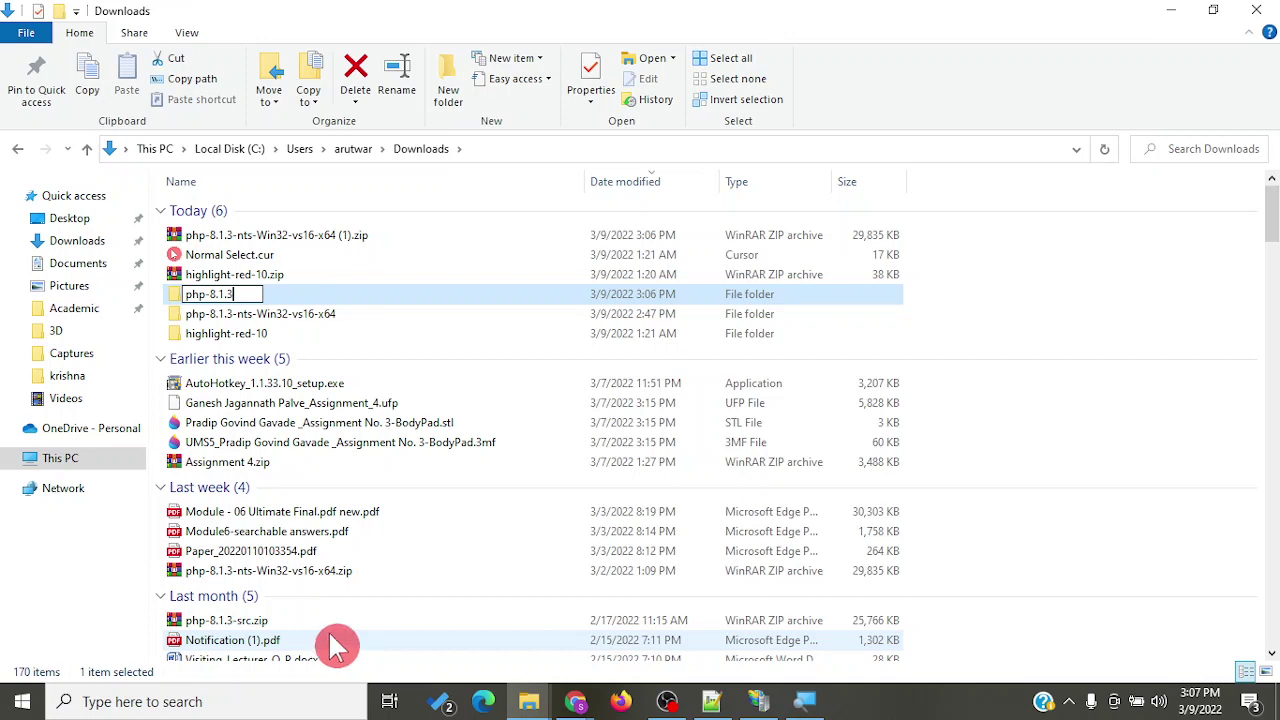
left_click(257, 314)
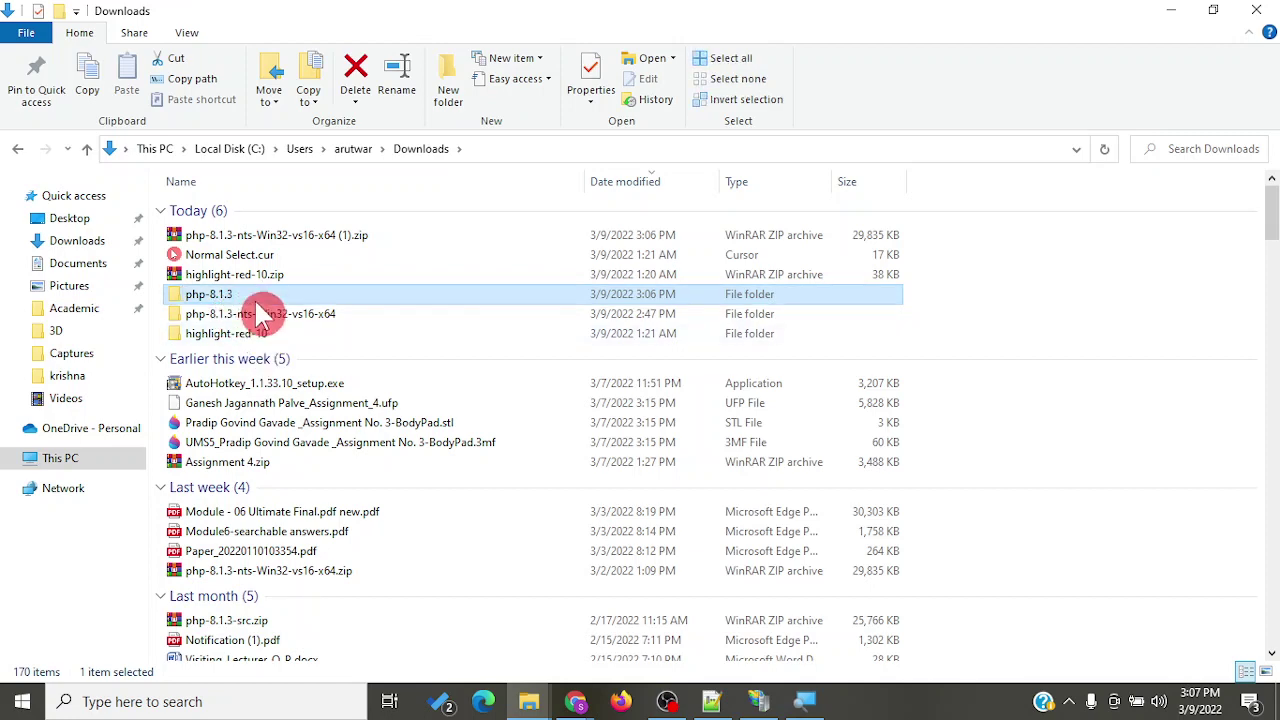
Step: Copy the php-8.1.3 folder and open Local Disk (C:)
right_click(249, 296)
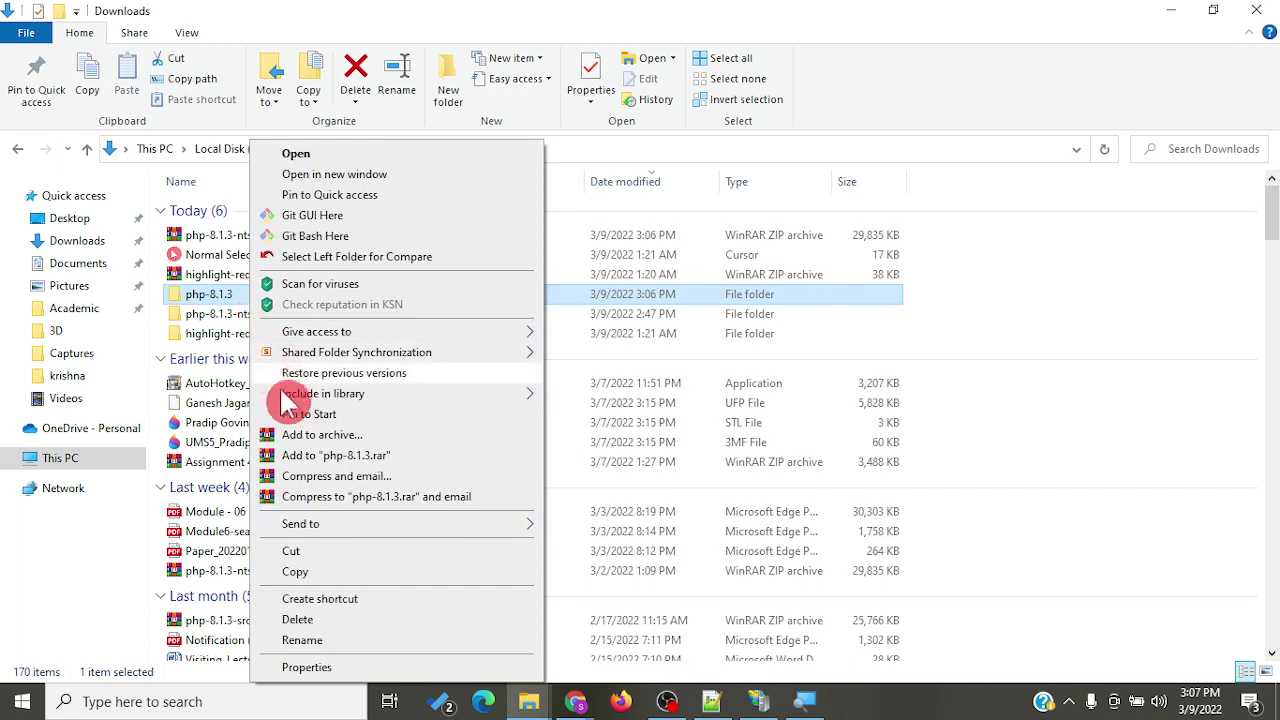
left_click(309, 580)
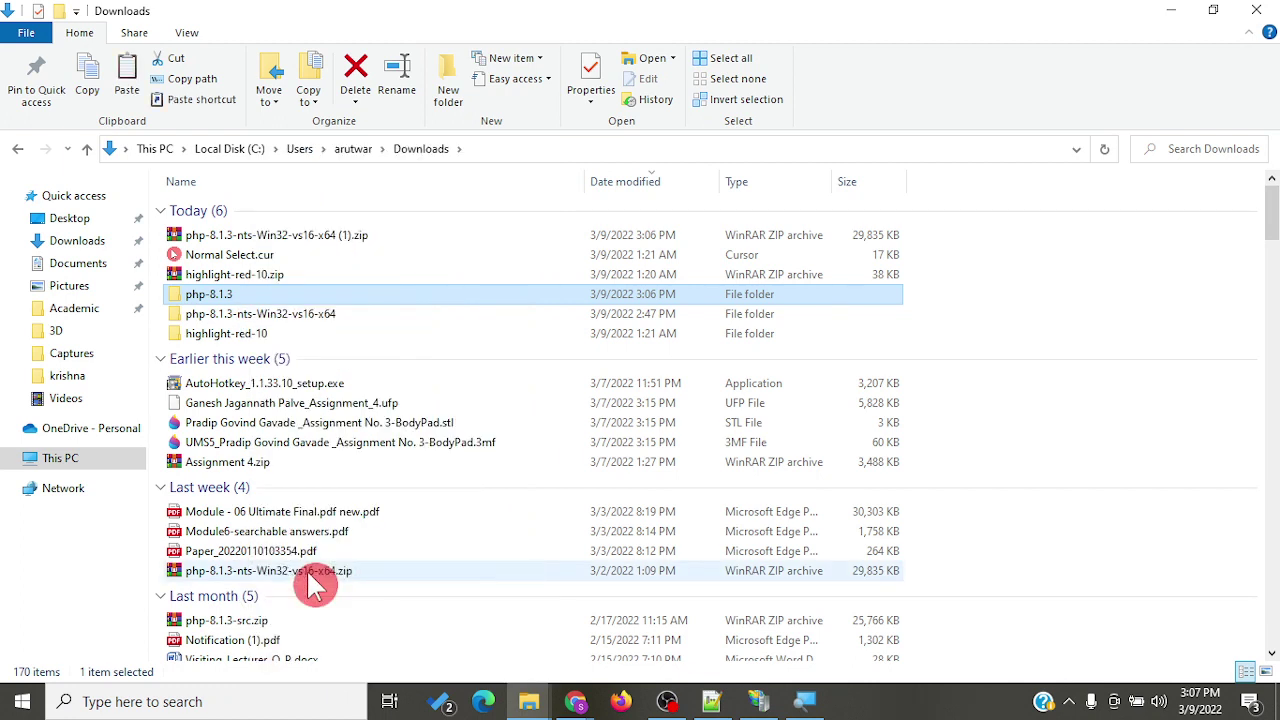
left_click(88, 460)
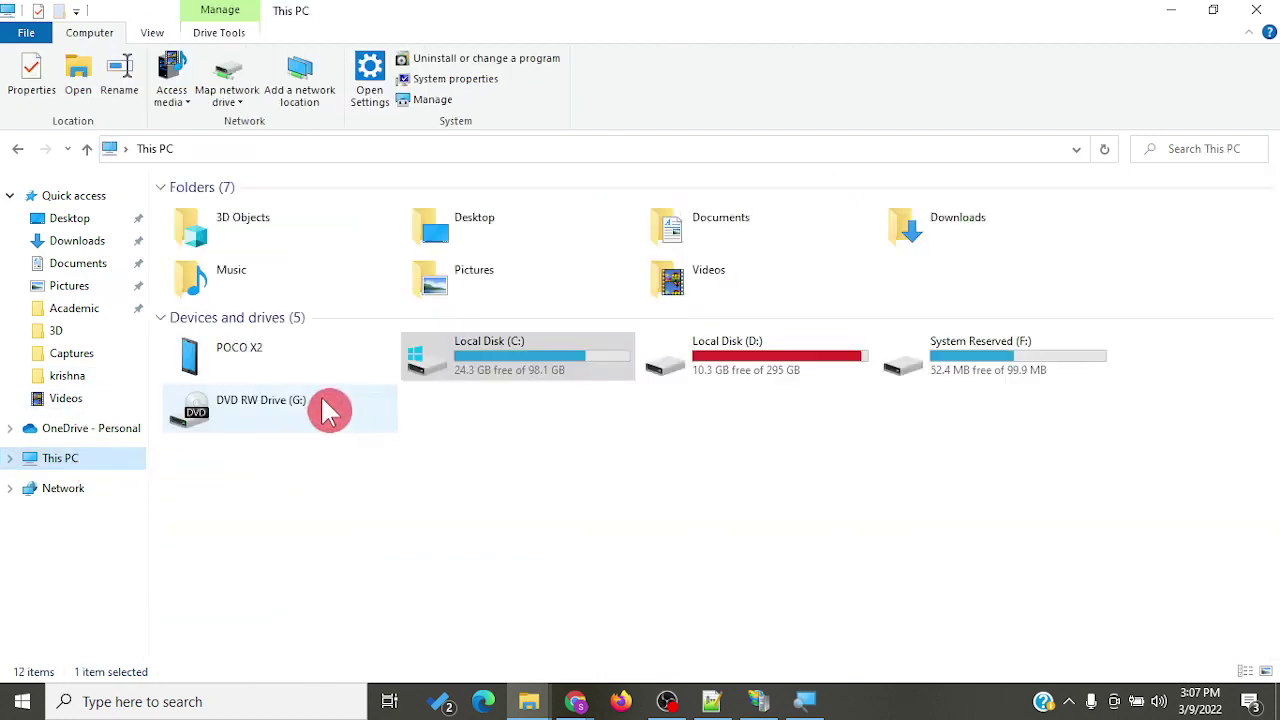
left_click(521, 363)
double_click(519, 360)
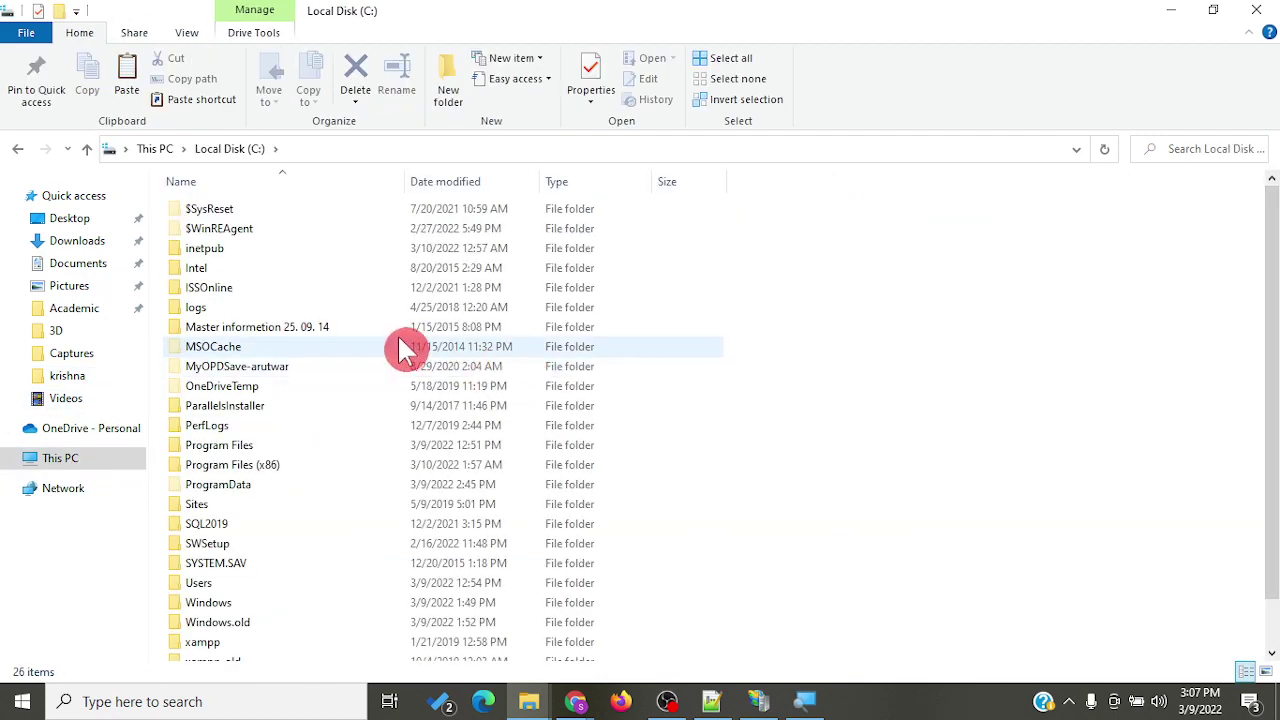
Step: Open the Program Files folder on drive C:, not Program Files (x86)
scroll(405, 470, "down", 1)
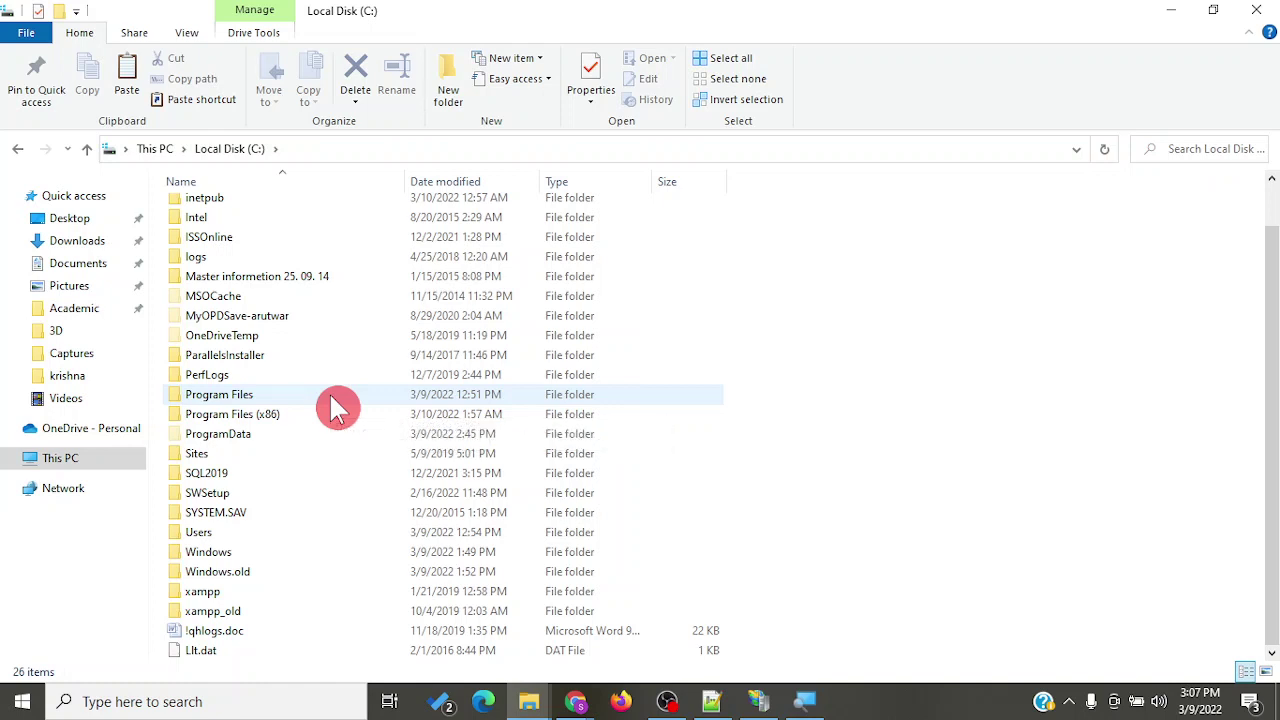
left_click(225, 398)
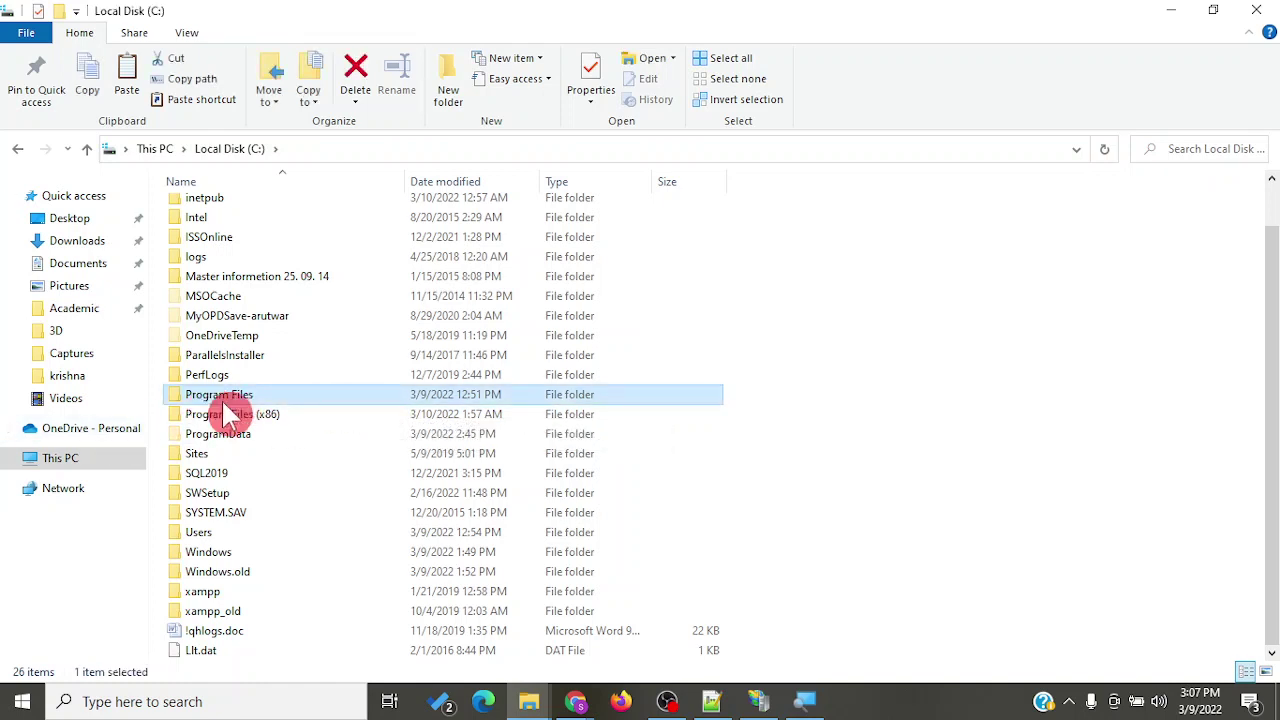
double_click(228, 392)
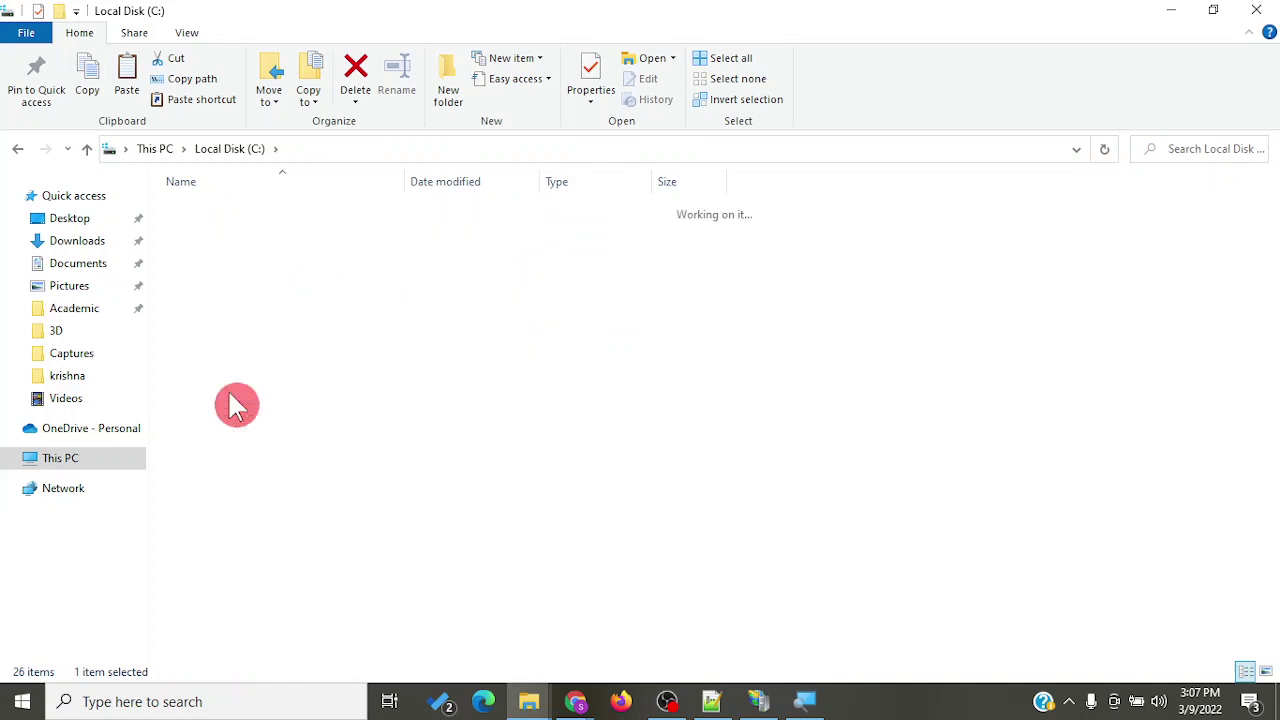
left_click(245, 155)
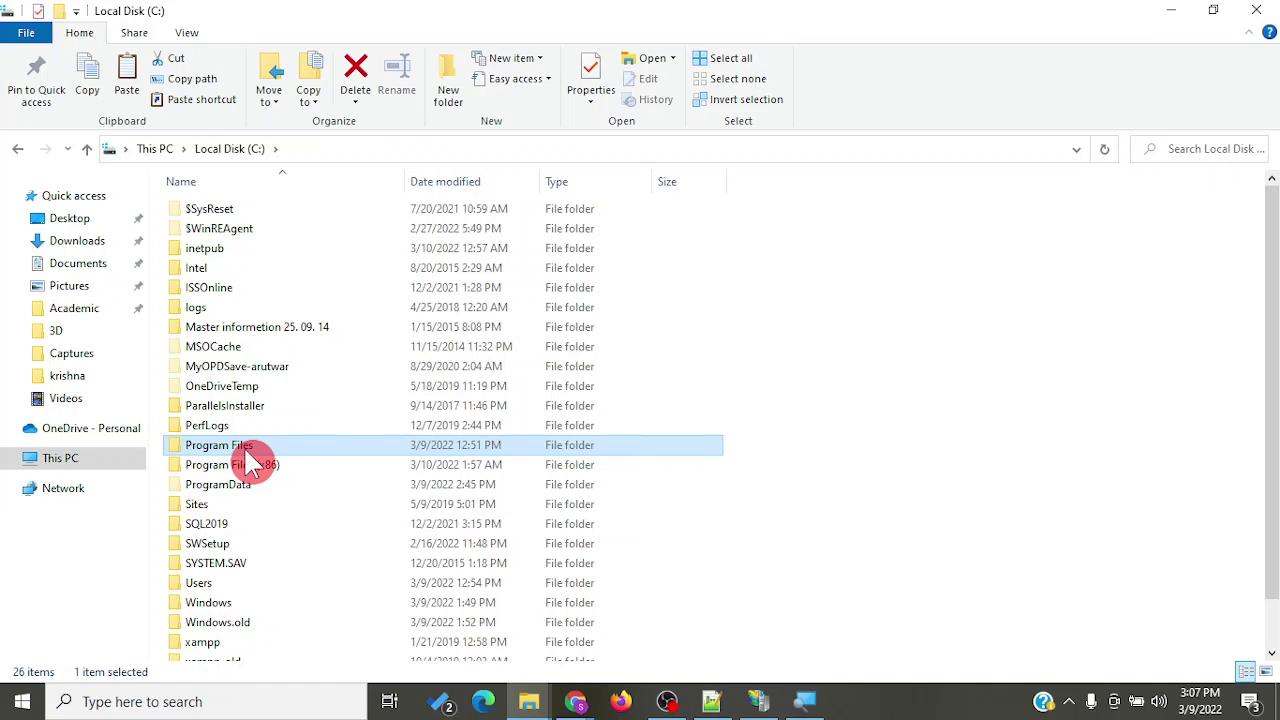
left_click(242, 466)
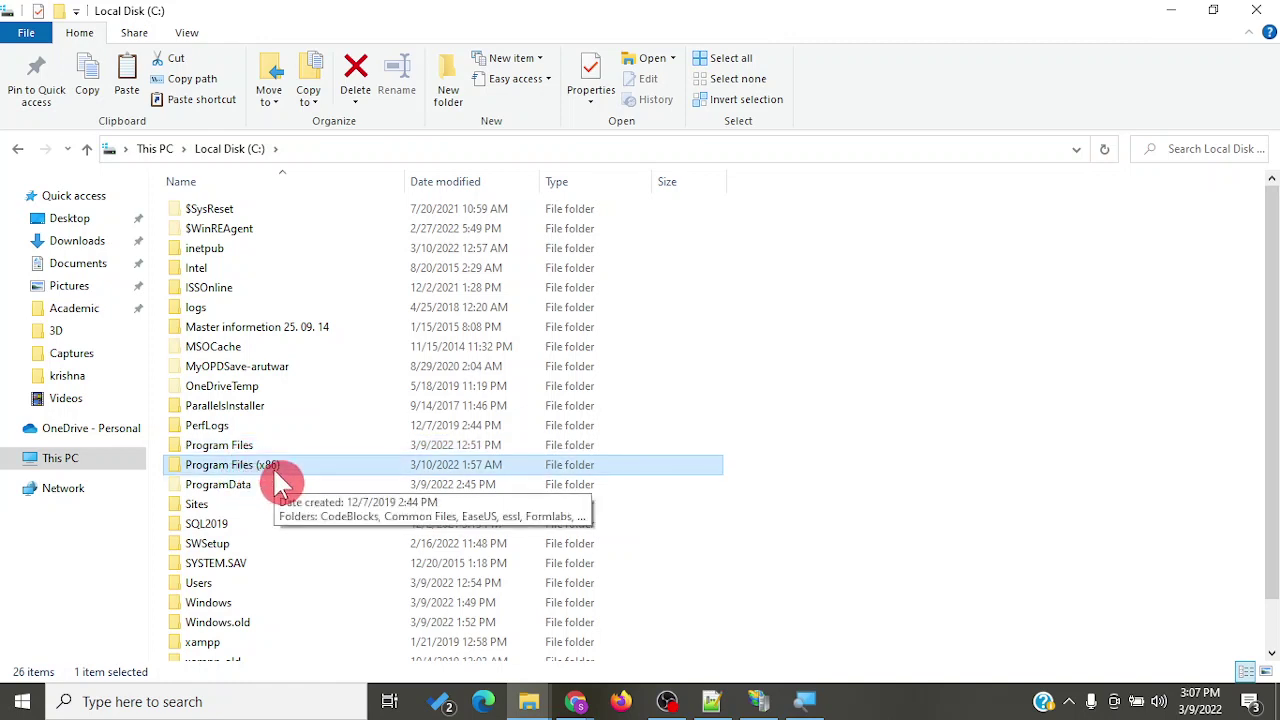
left_click(260, 448)
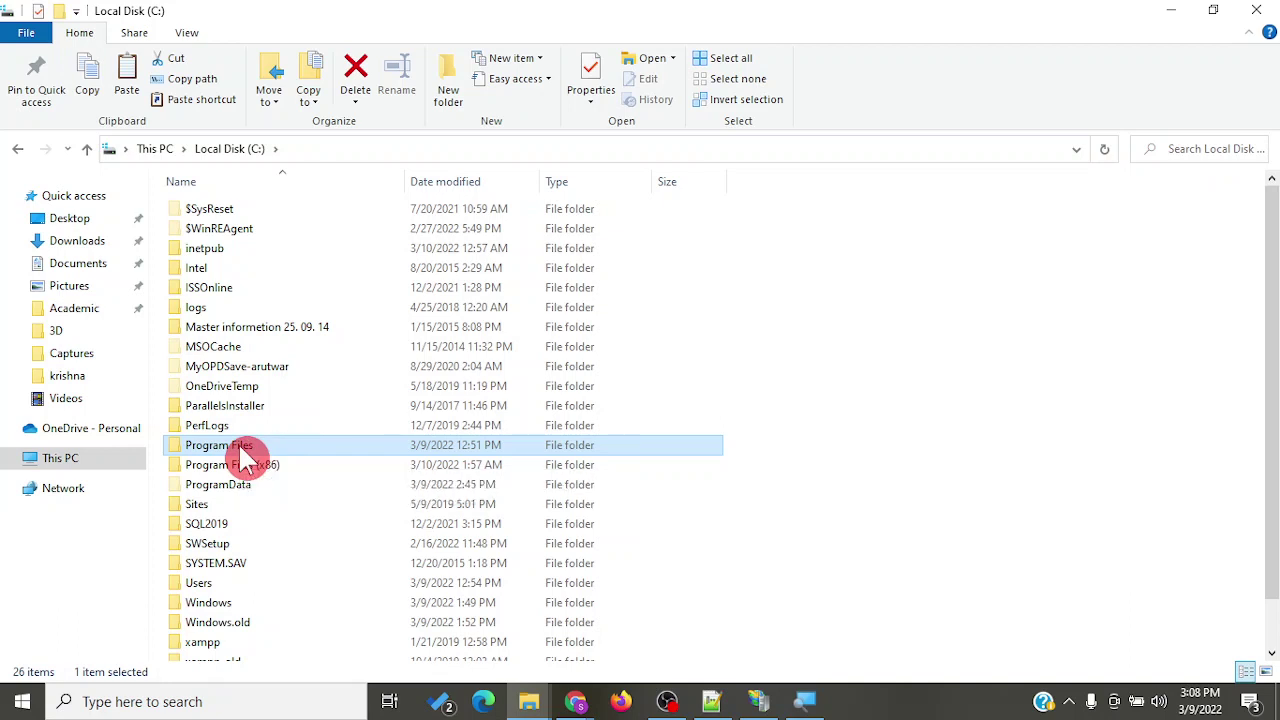
double_click(242, 448)
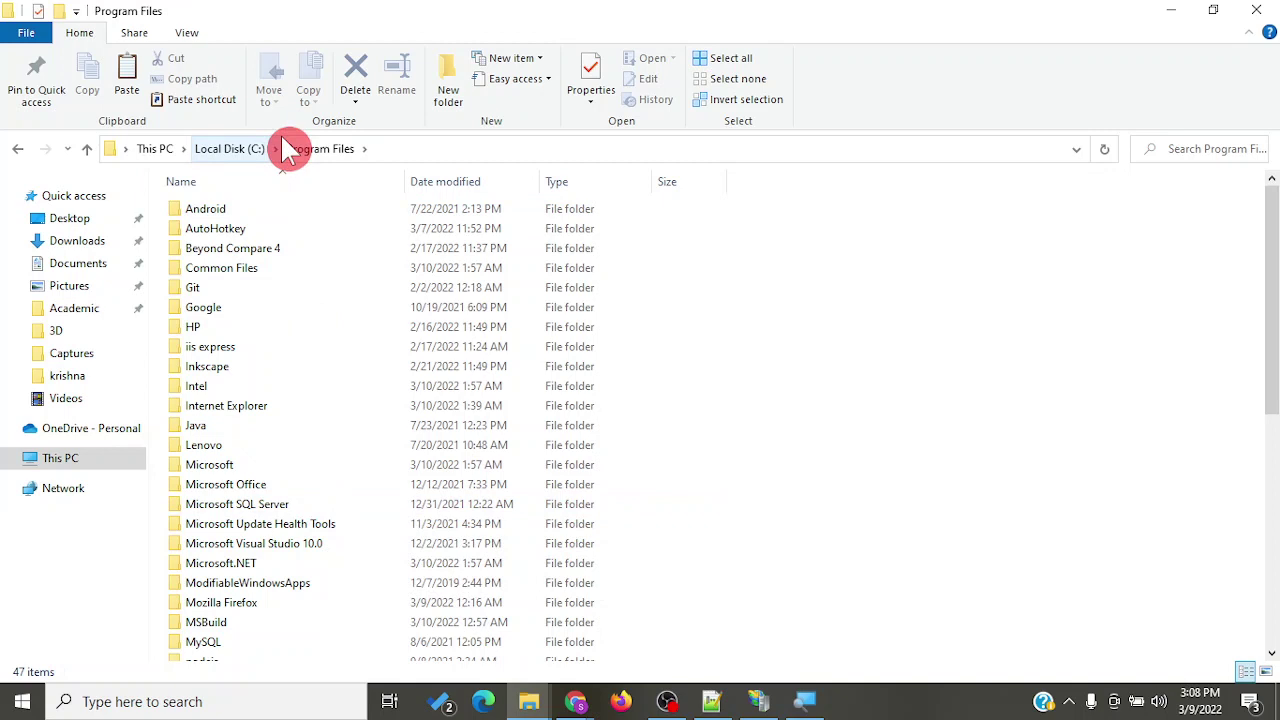
Step: Open the existing php-8.1.3-src folder in Program Files and look through its files
right_click(747, 322)
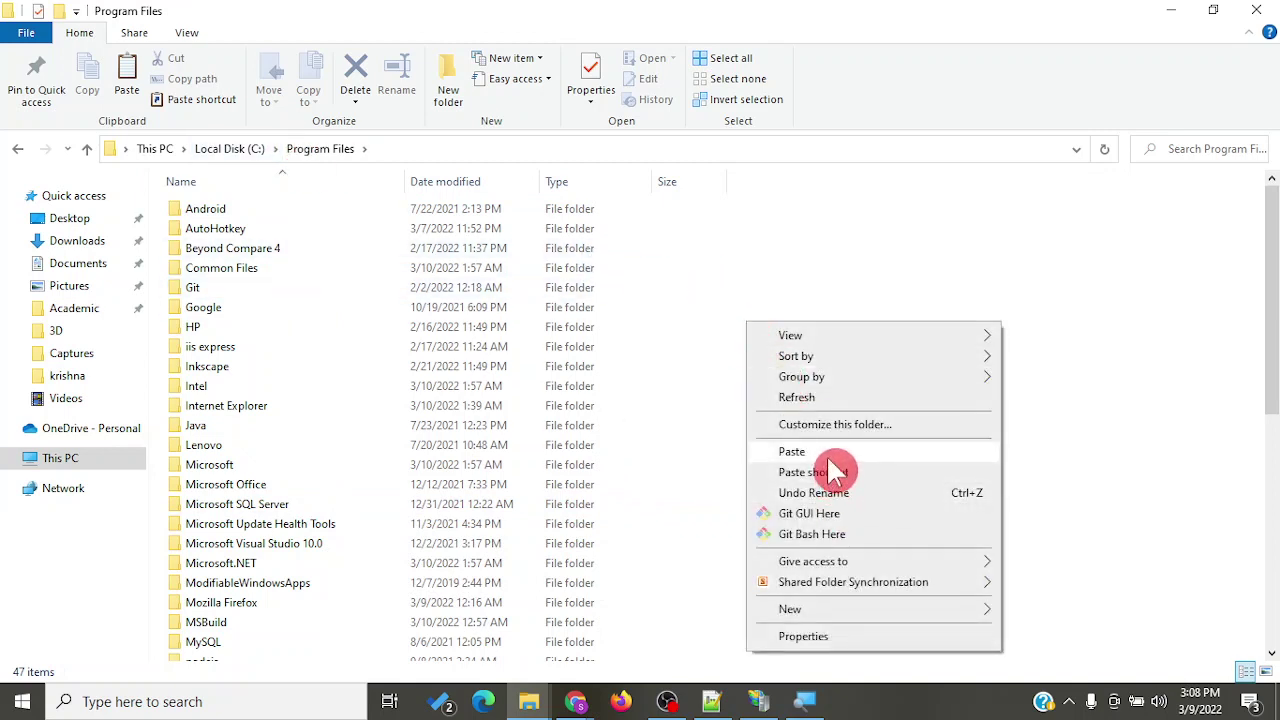
left_click(655, 506)
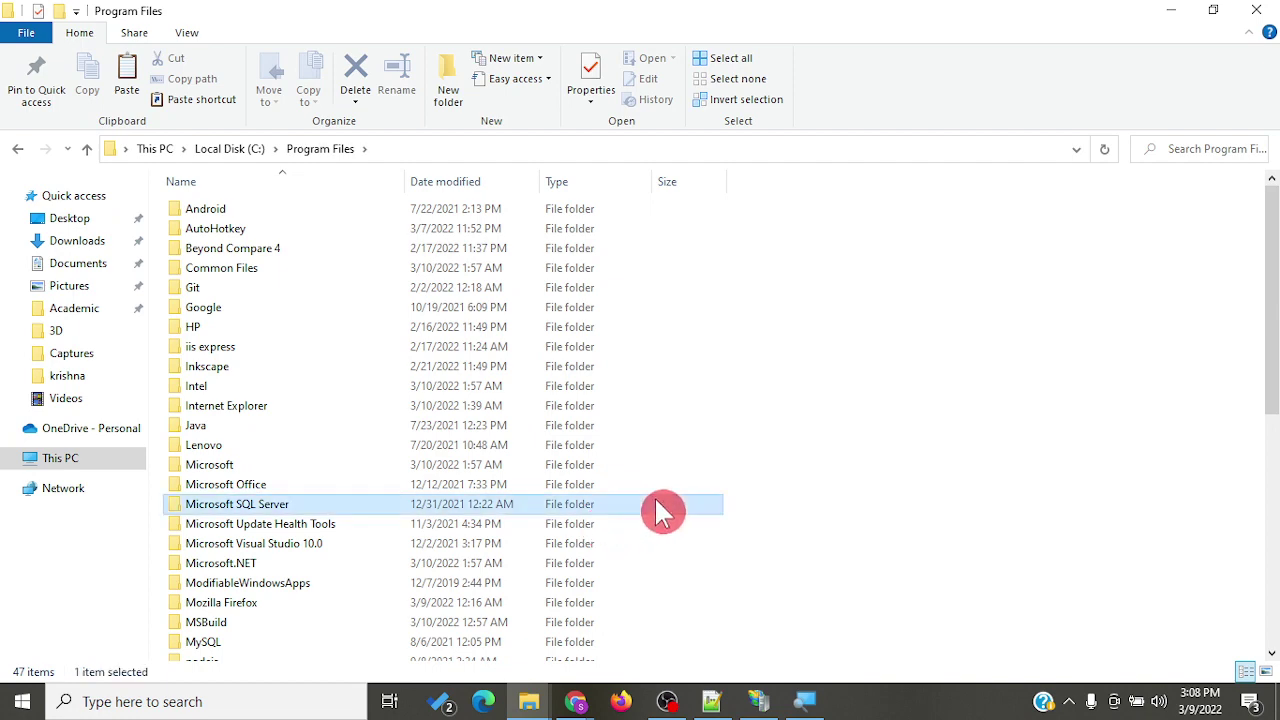
scroll(658, 508, "down", 4)
double_click(357, 516)
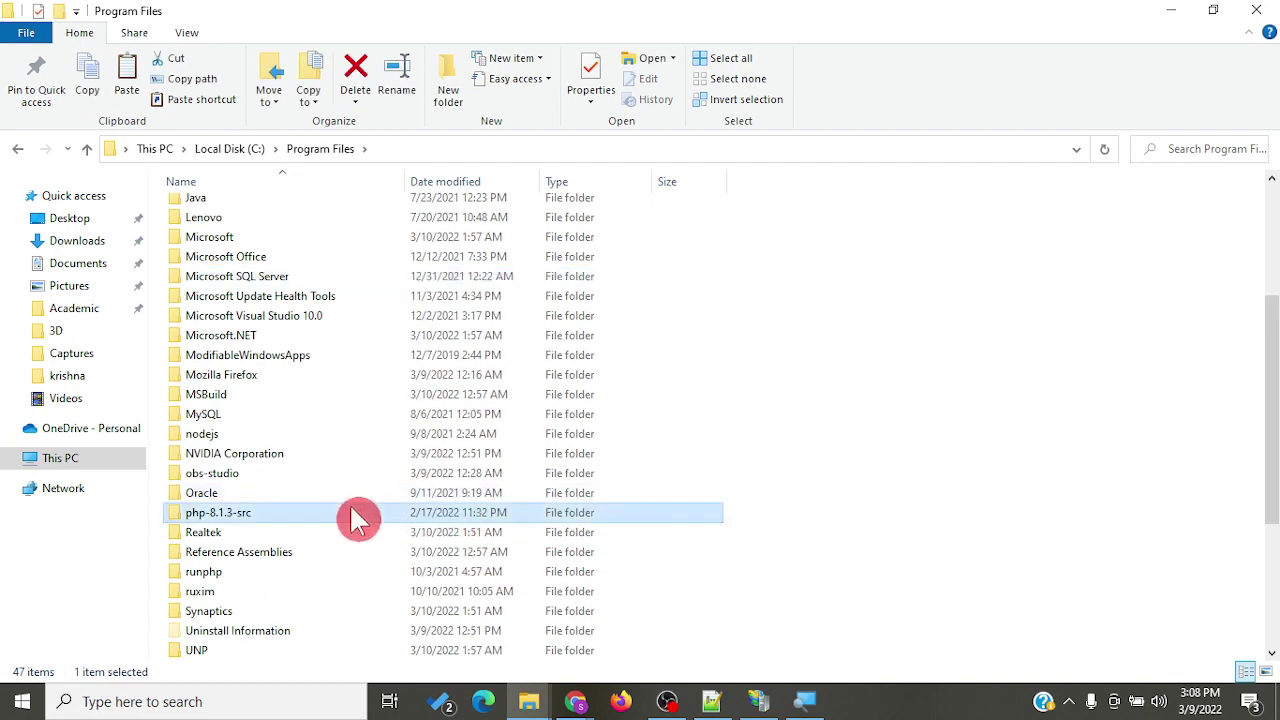
scroll(352, 456, "down", 5)
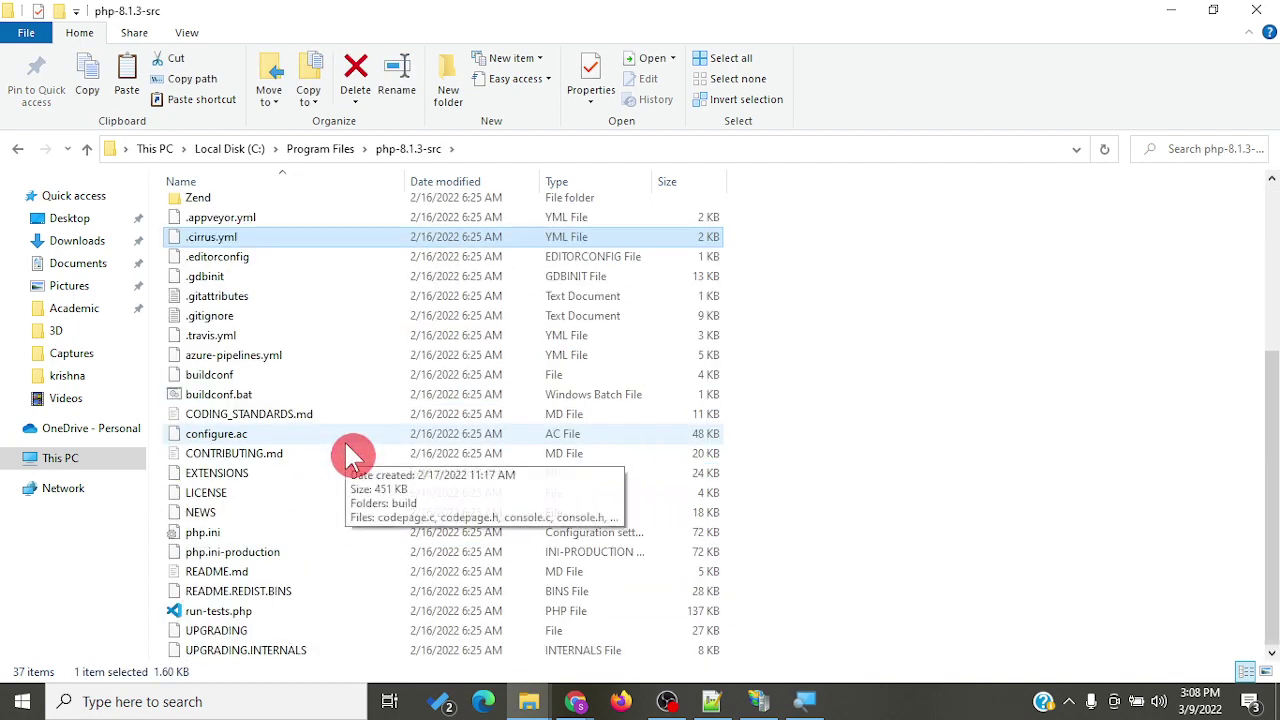
Step: Return to Program Files and paste the copied php-8.1.3 folder there, granting administrator permission
left_click(352, 158)
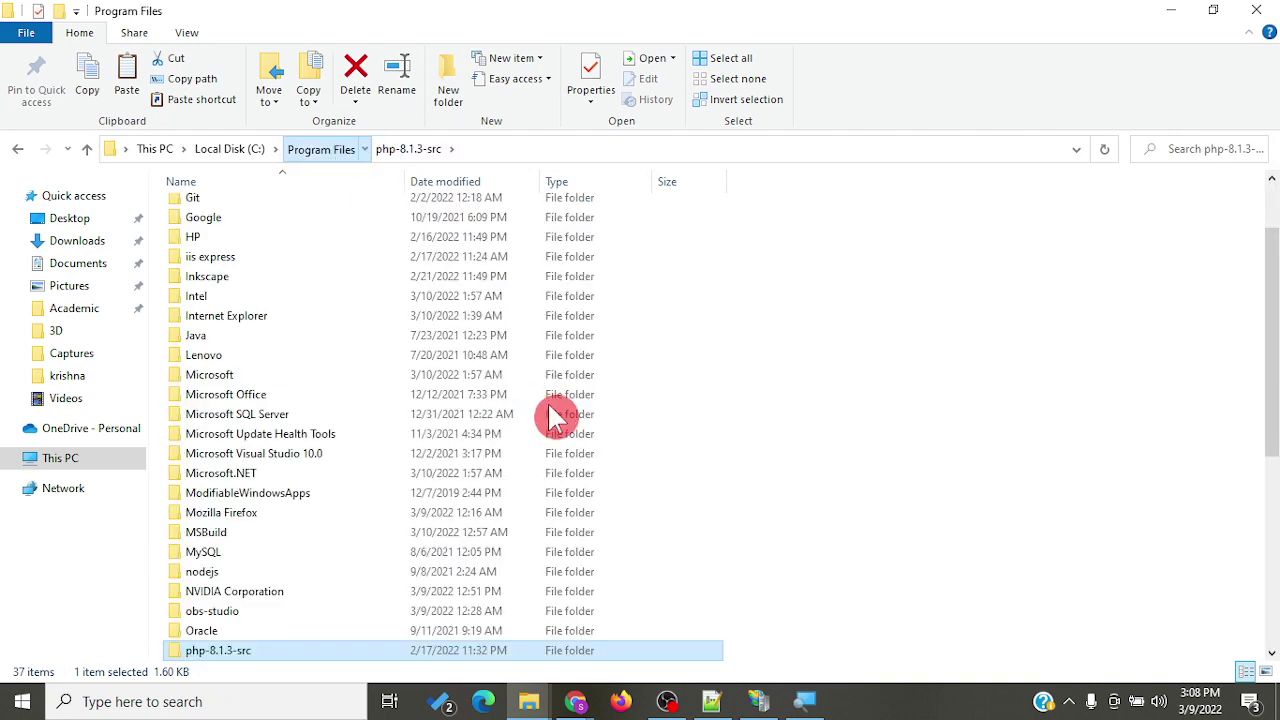
scroll(800, 432, "down", 6)
right_click(800, 432)
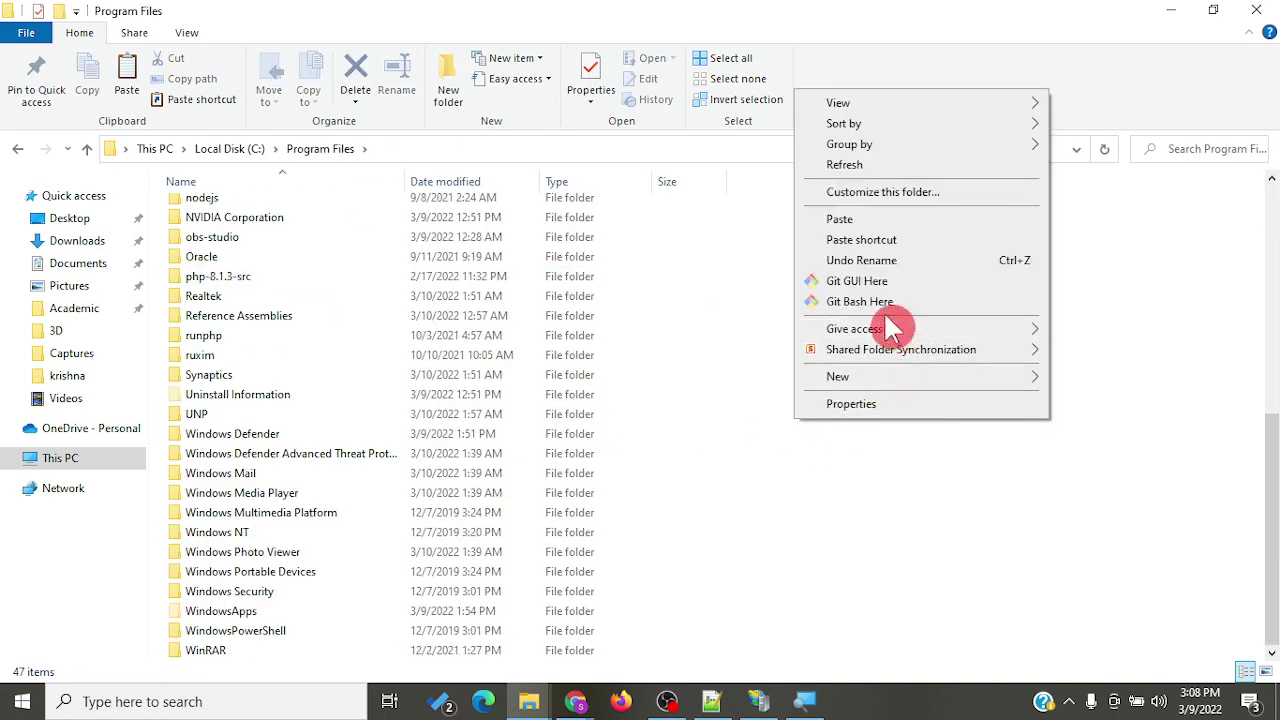
left_click(864, 220)
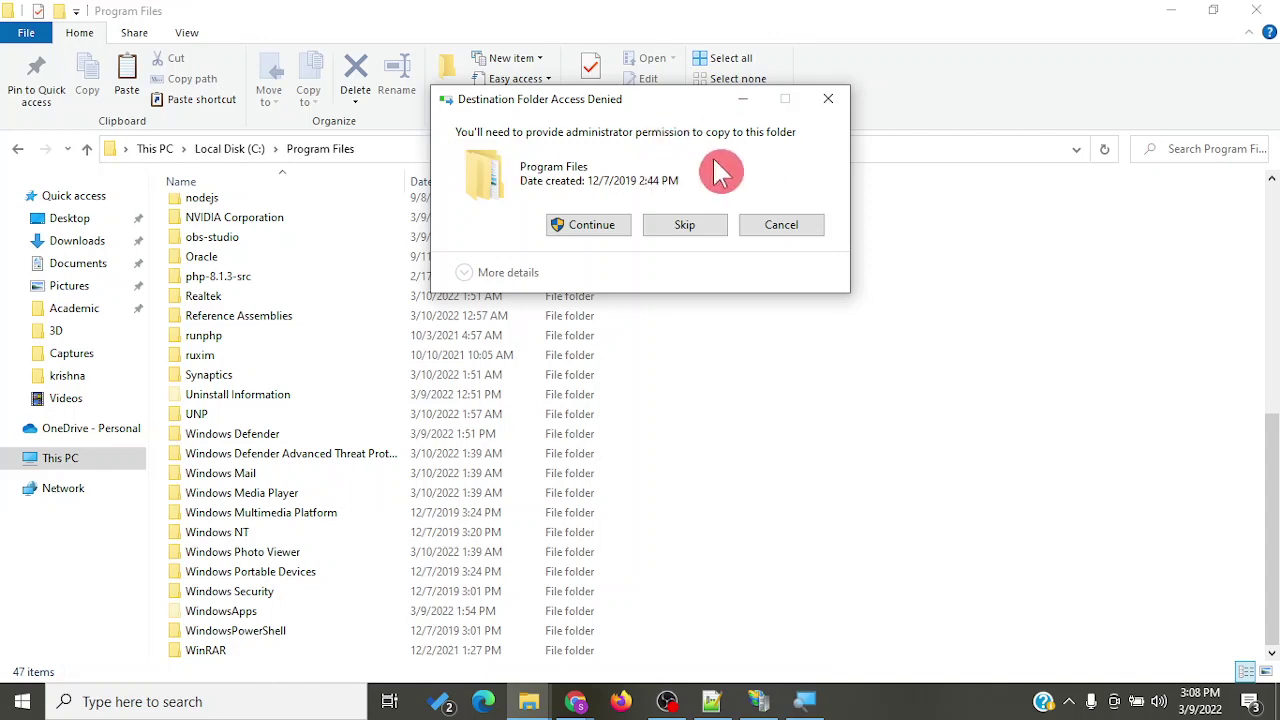
left_click(598, 226)
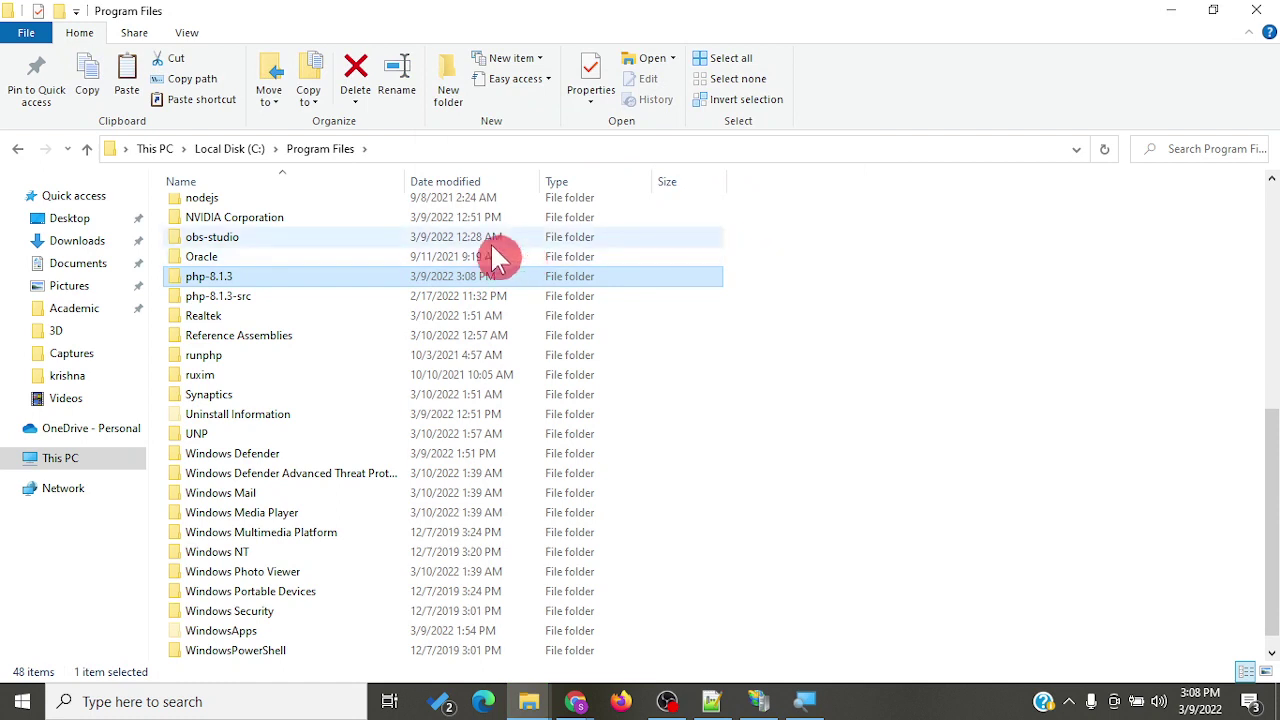
Step: Examine the pasted php-8.1.3 folder for php.exe and php-cgi.exe, and return to Local Disk (C:)
double_click(230, 276)
scroll(300, 458, "down", 4)
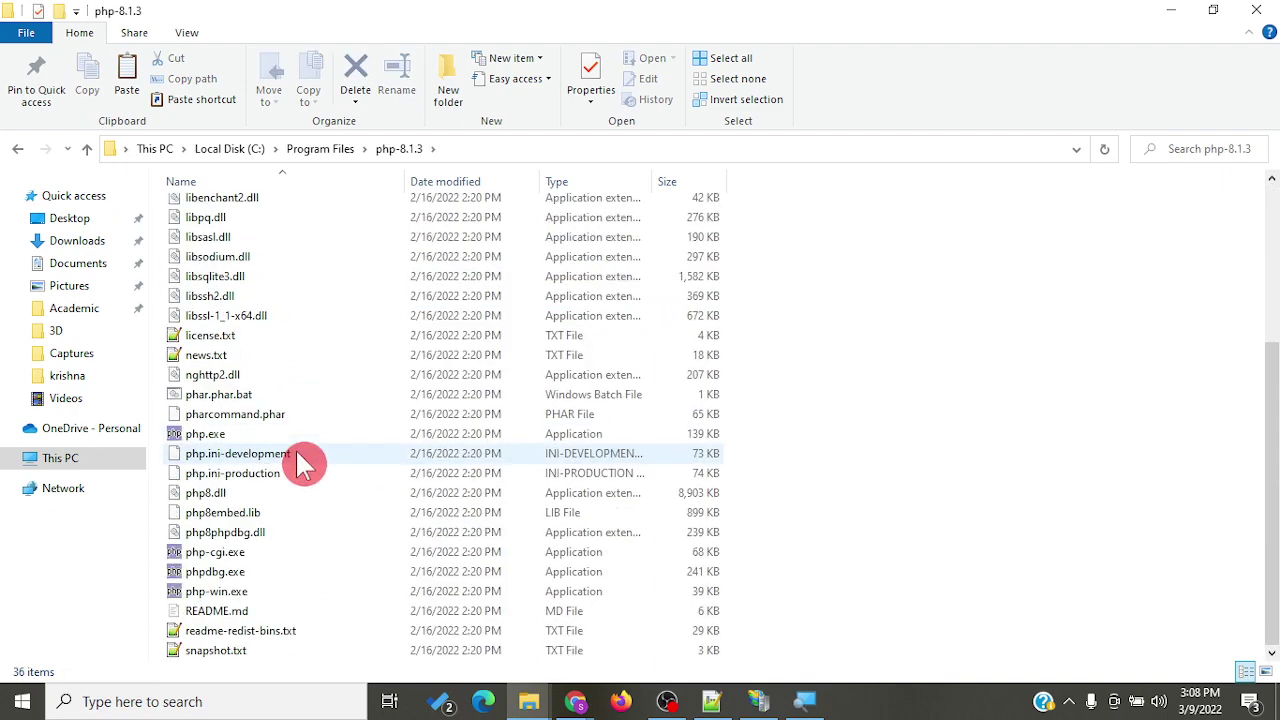
left_click(204, 438)
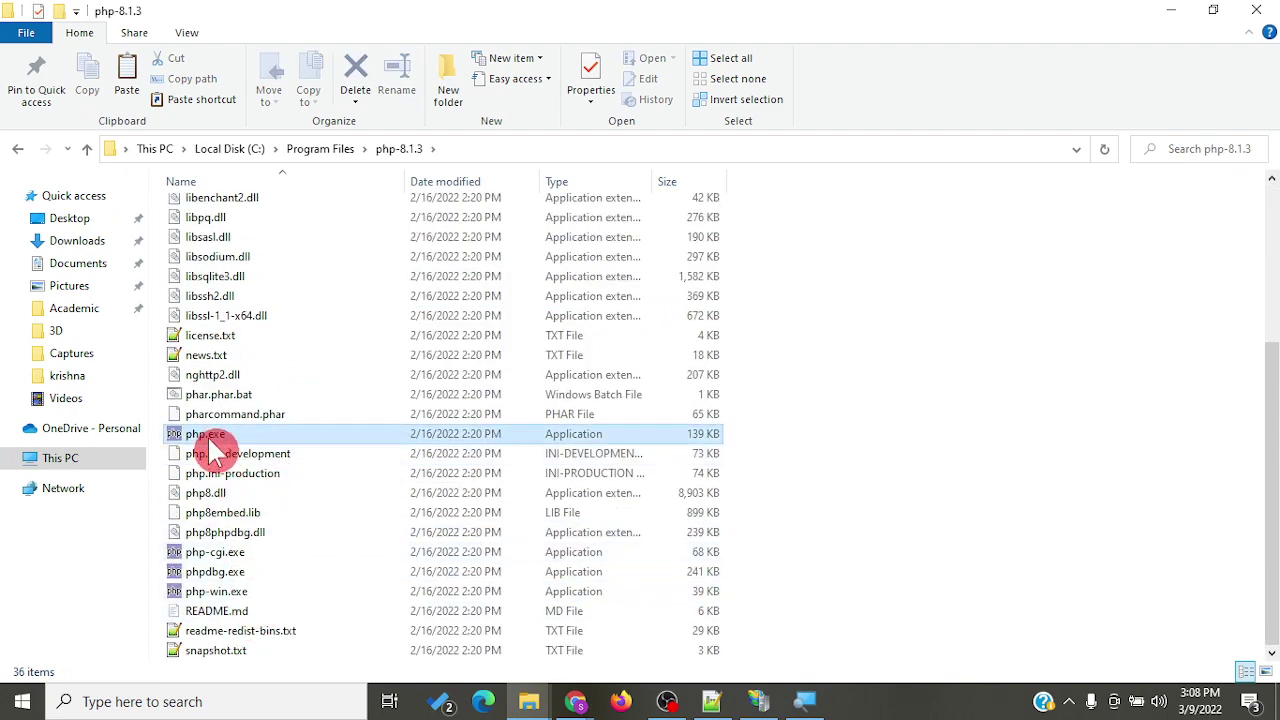
left_click(210, 556)
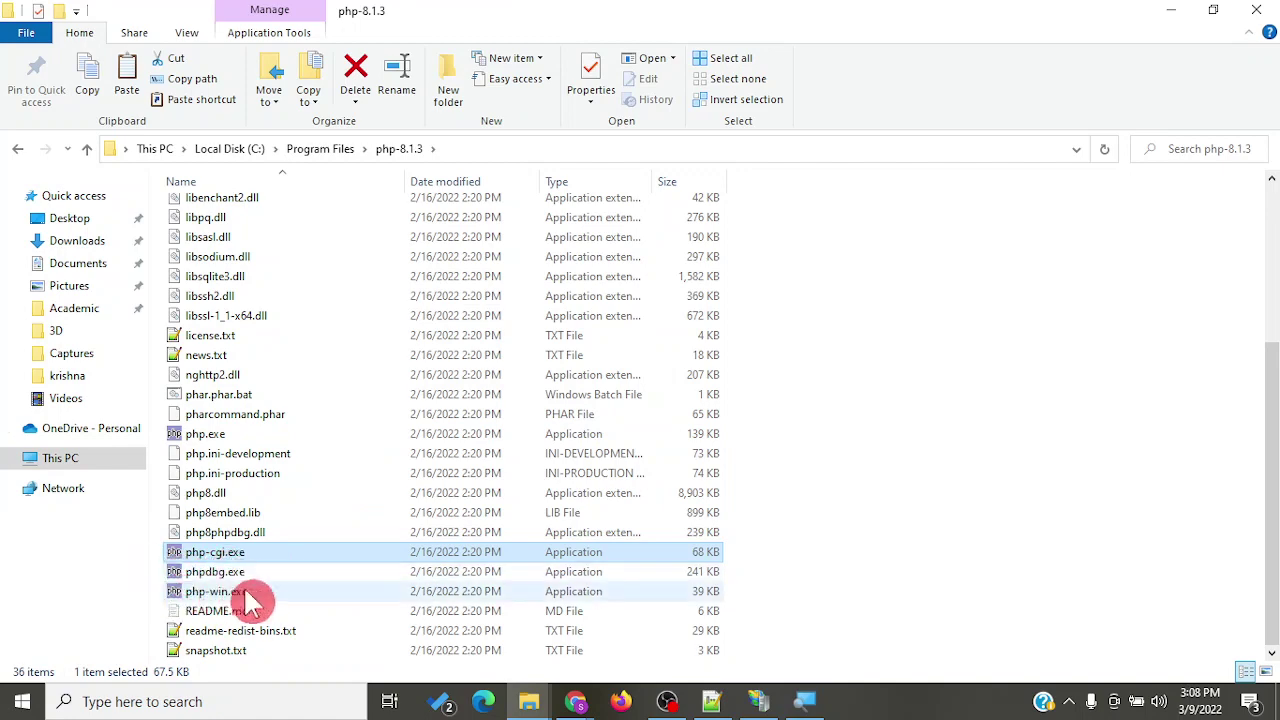
scroll(250, 518, "up", 4)
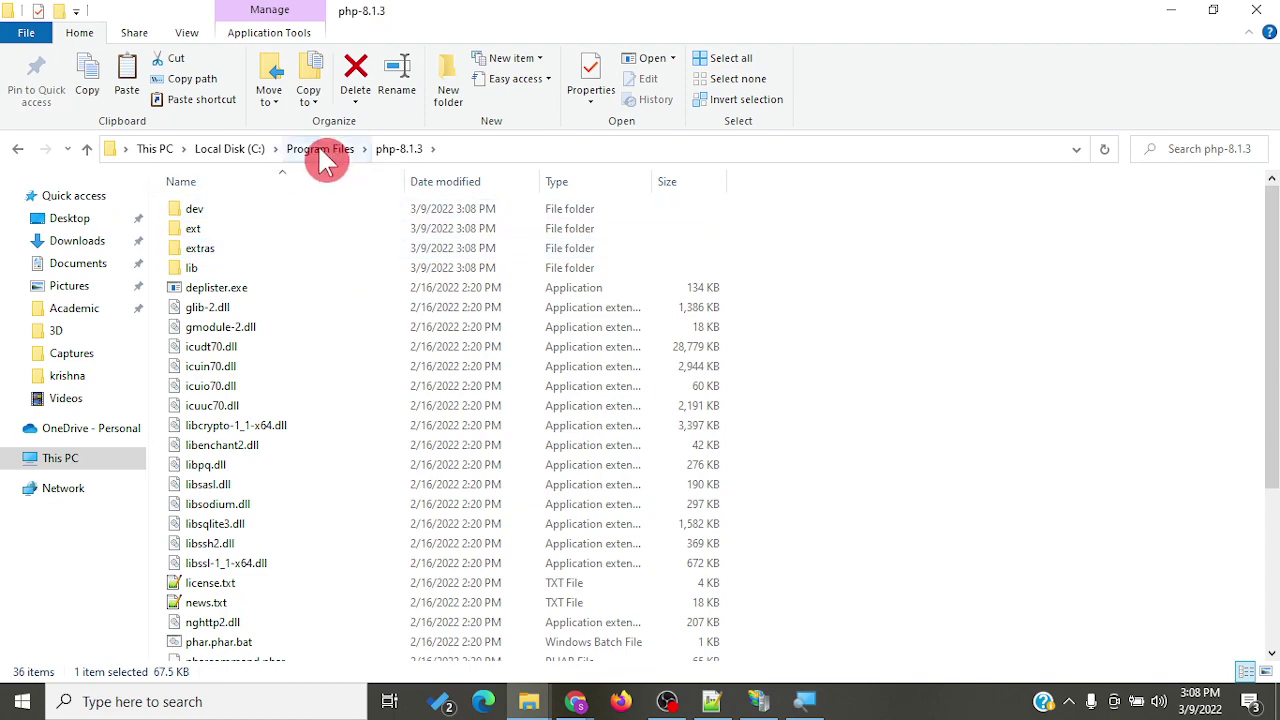
left_click(322, 150)
left_click(205, 150)
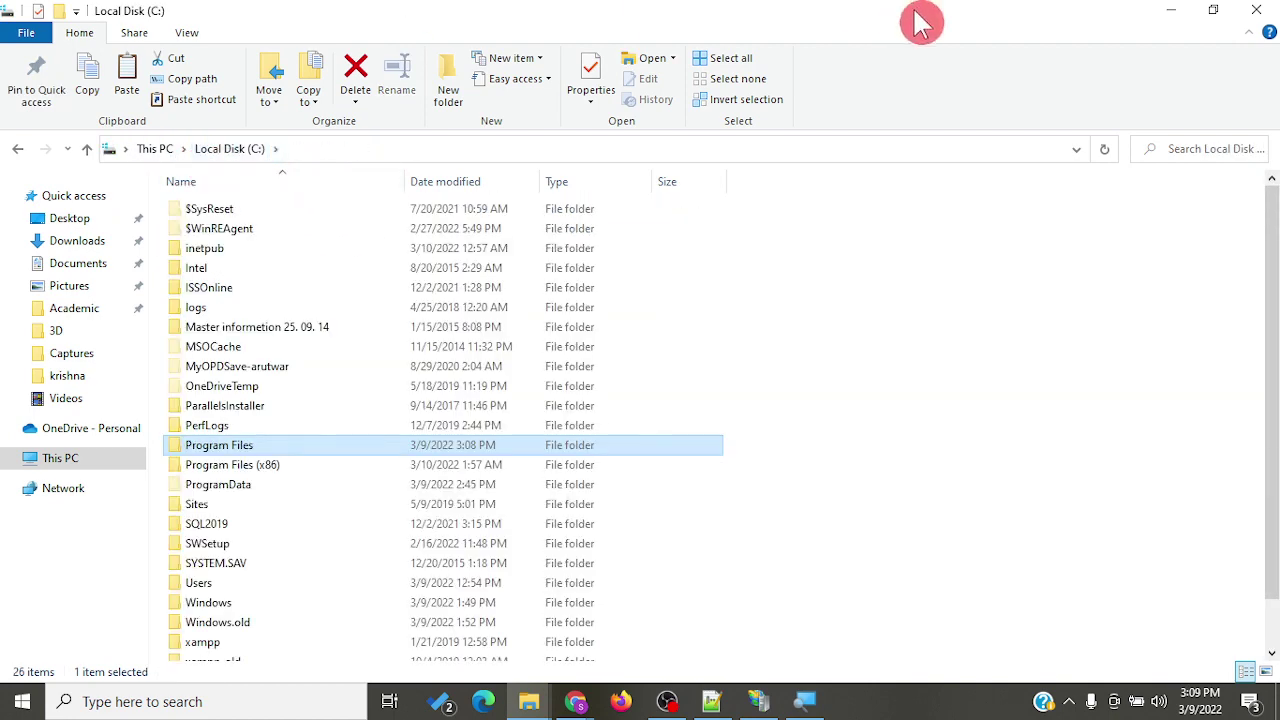
Step: Switch to instructions.txt in Notepad++ and review the five setup steps, from enabling the IIS server to adding a module mapping
key("alt+Tab")
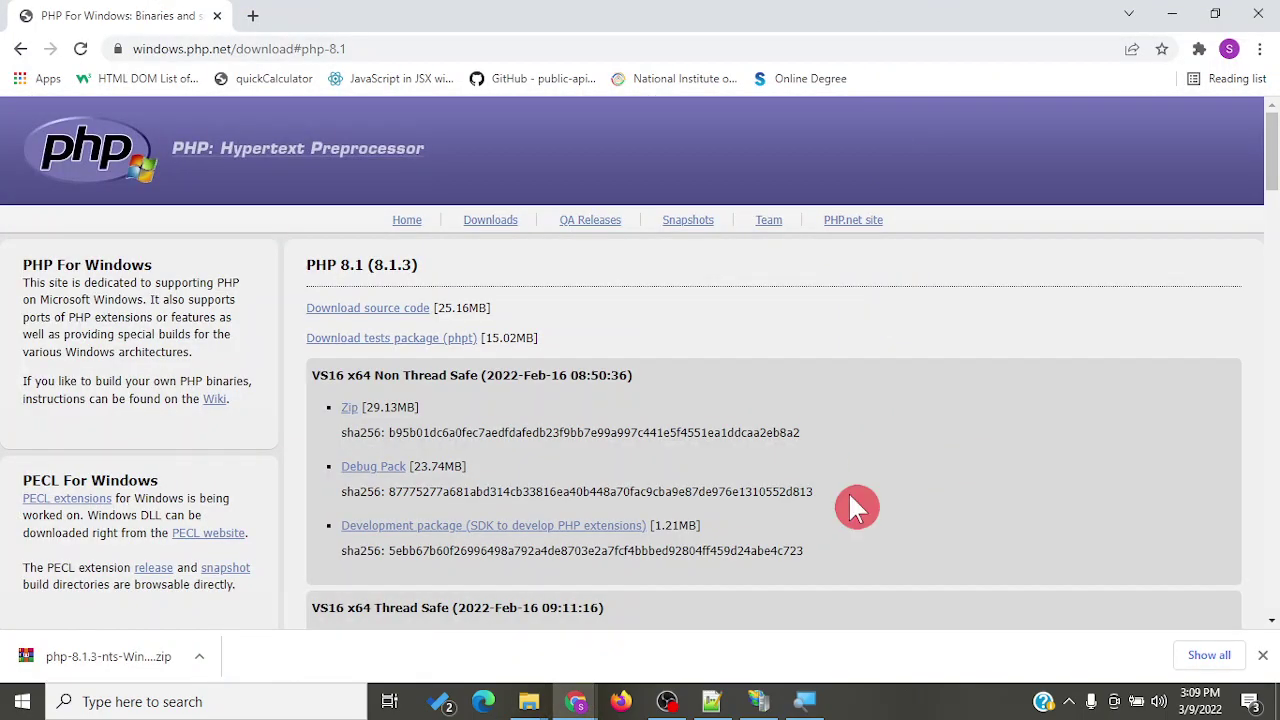
left_click(706, 699)
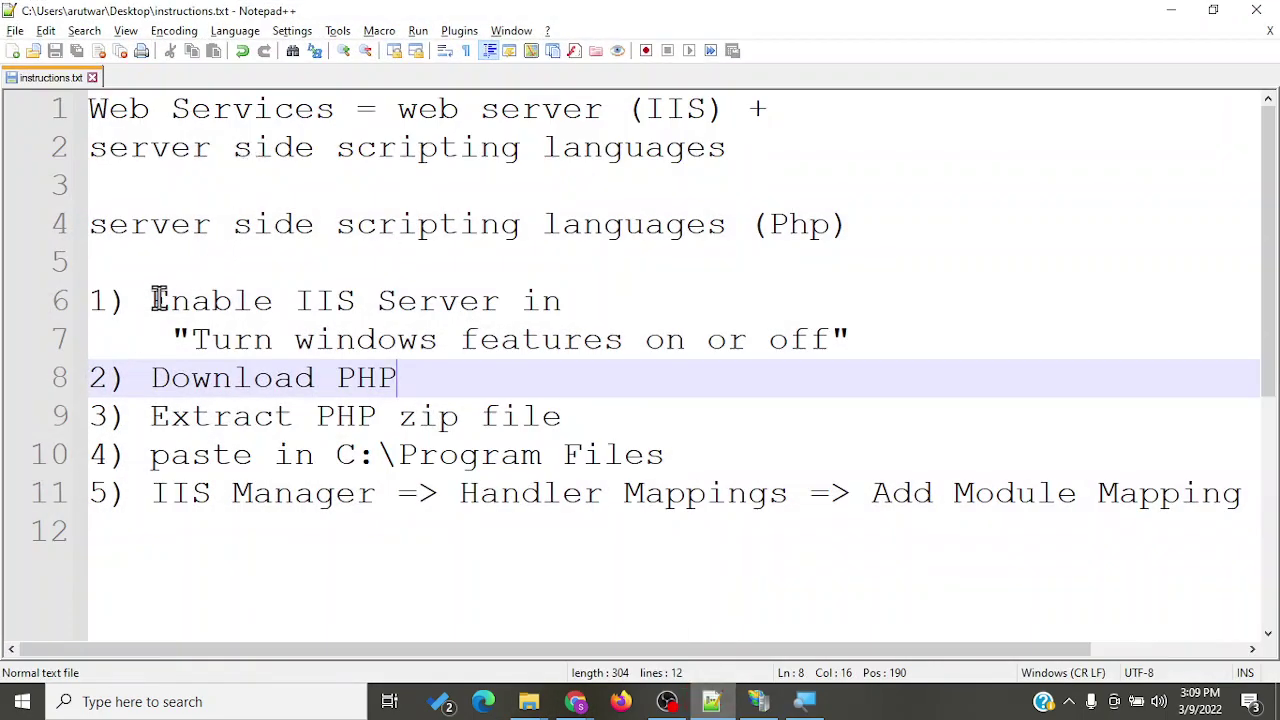
left_click_drag(158, 300, 852, 340)
left_click(143, 372)
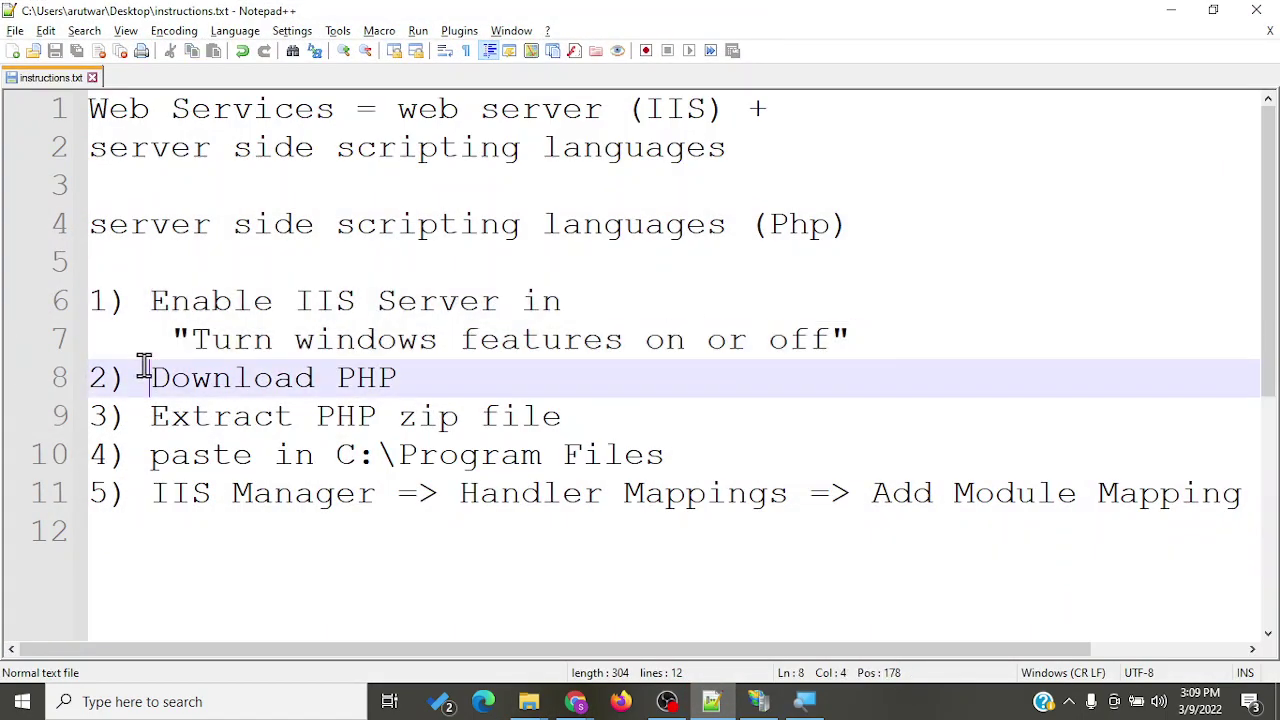
left_click_drag(143, 372, 468, 380)
left_click_drag(140, 418, 570, 420)
left_click(575, 420)
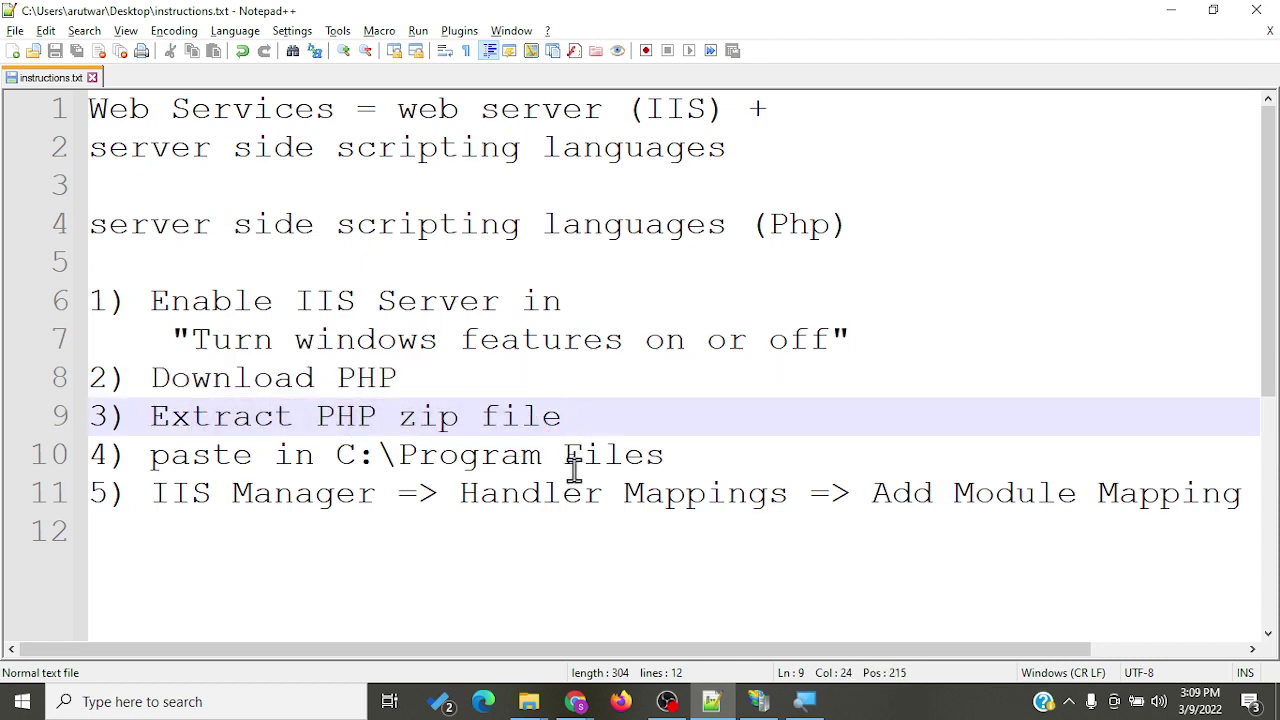
left_click_drag(150, 462, 660, 458)
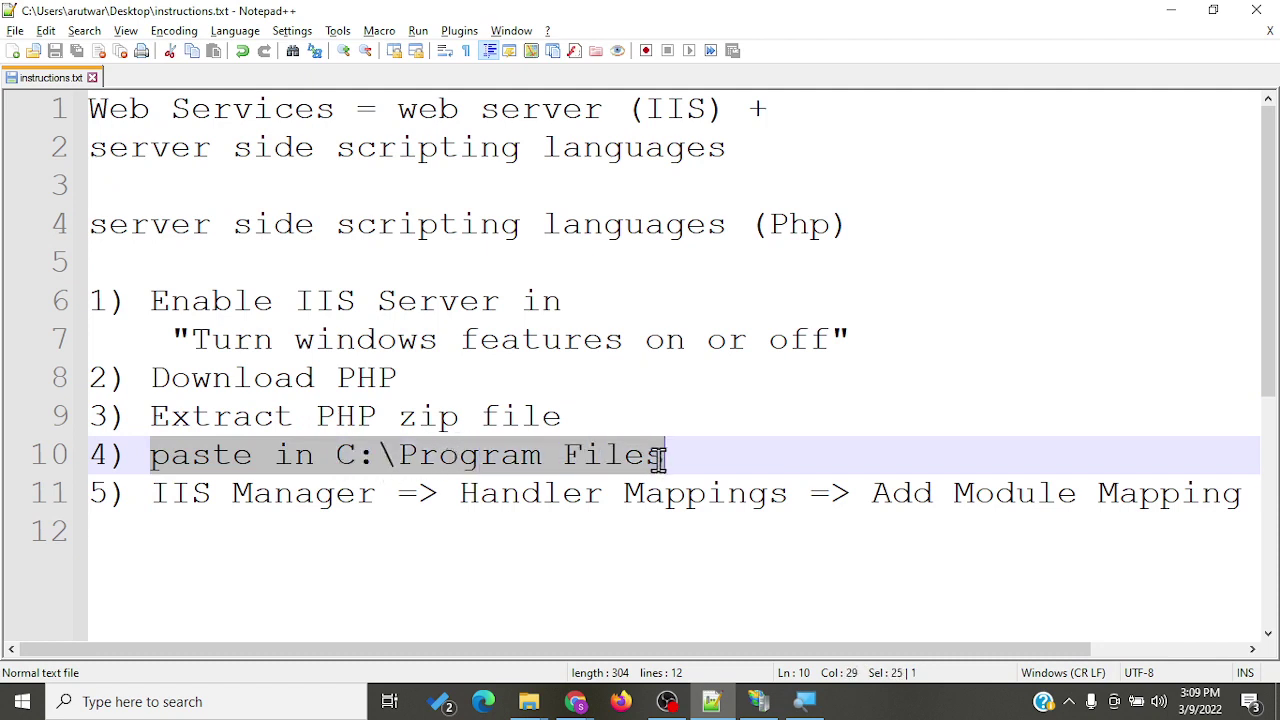
left_click(458, 480)
left_click_drag(396, 455, 675, 455)
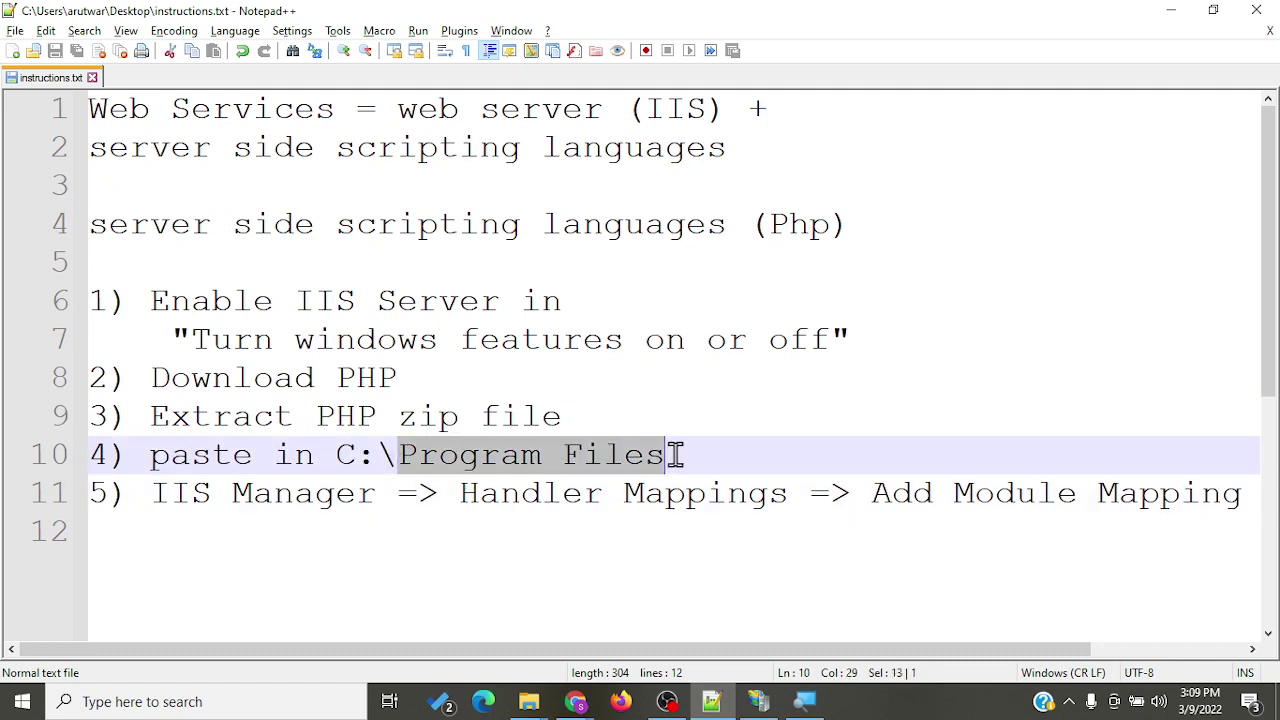
left_click(184, 520)
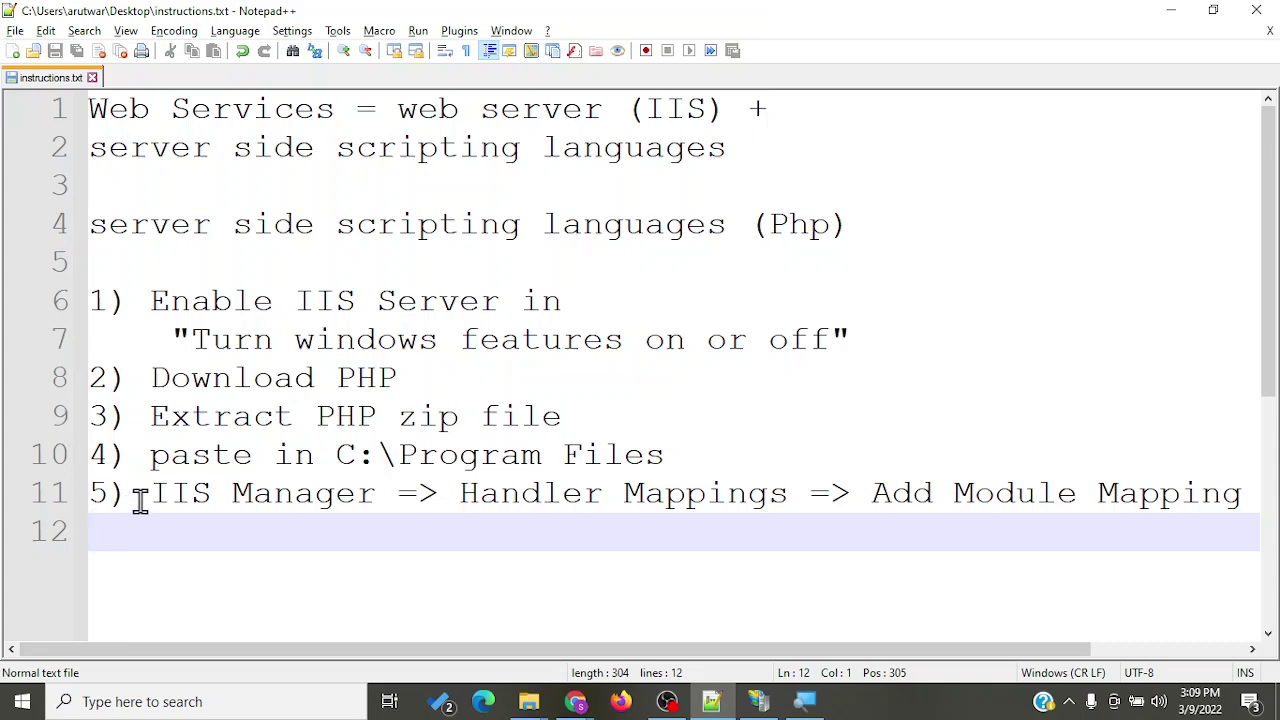
left_click_drag(148, 493, 376, 505)
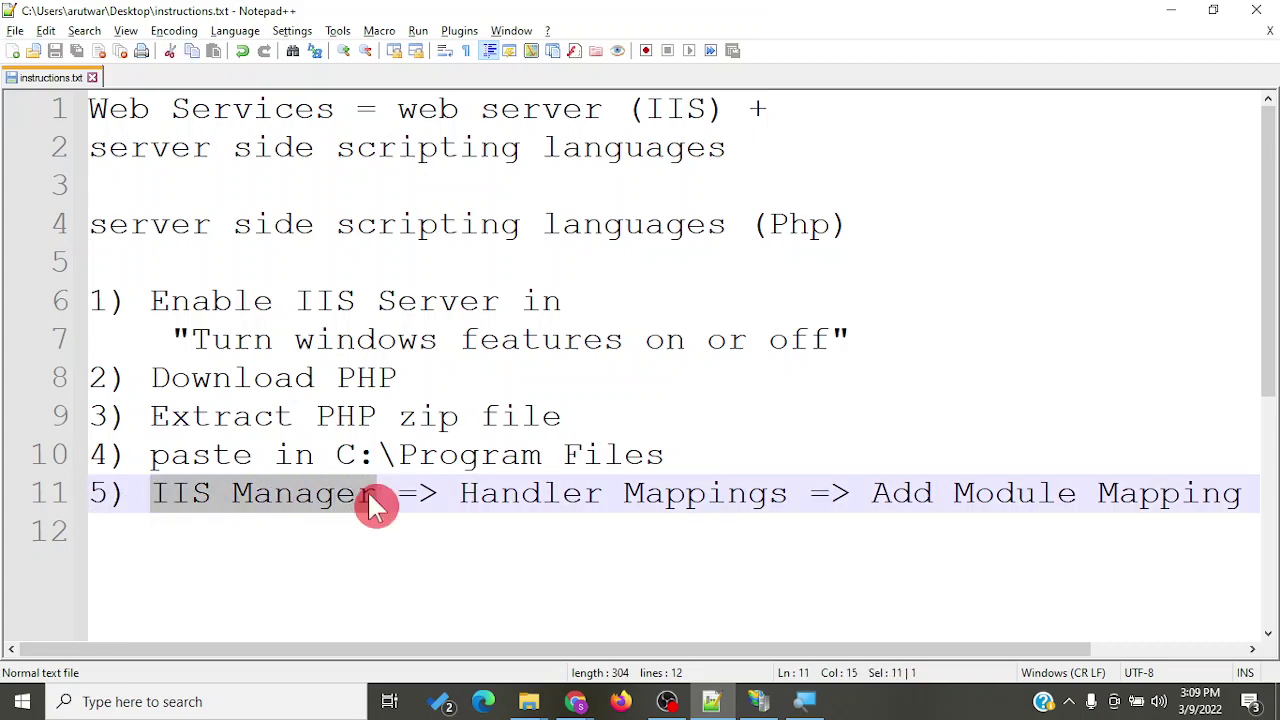
Step: Search Windows for iis, launch Internet Information Services (IIS) Manager, and open the server's Handler Mappings
left_click(246, 701)
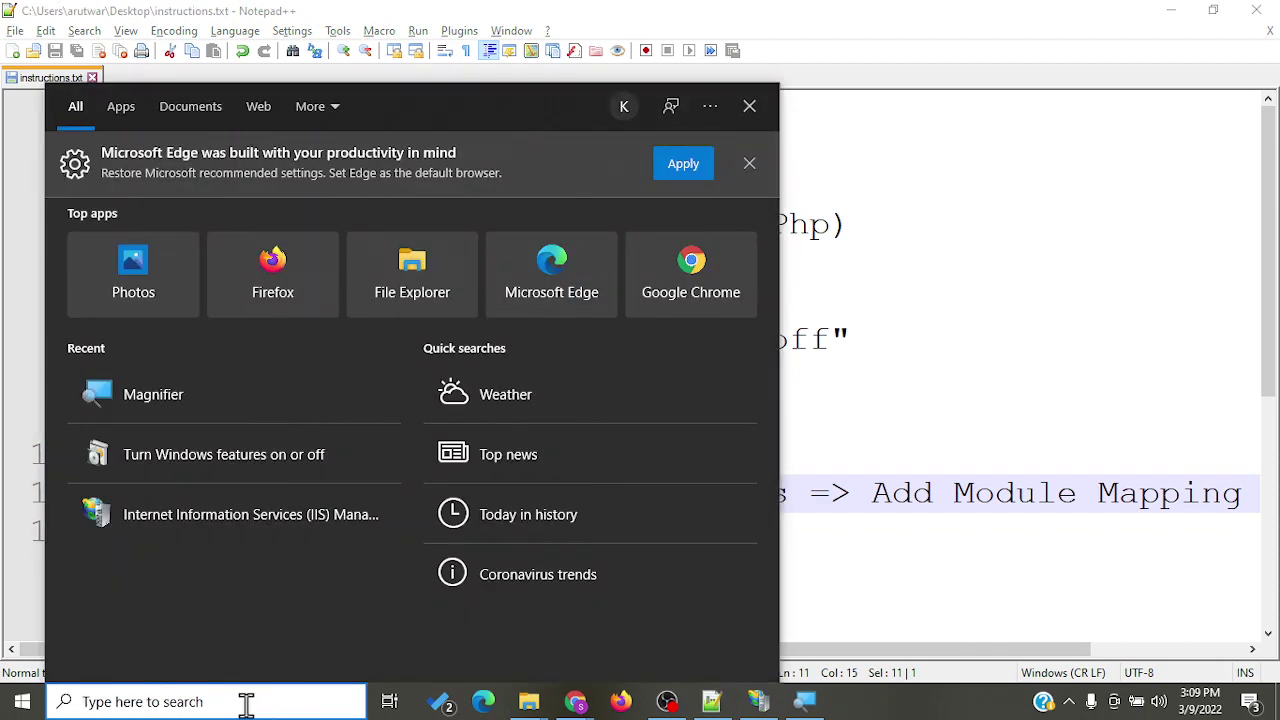
type("iis")
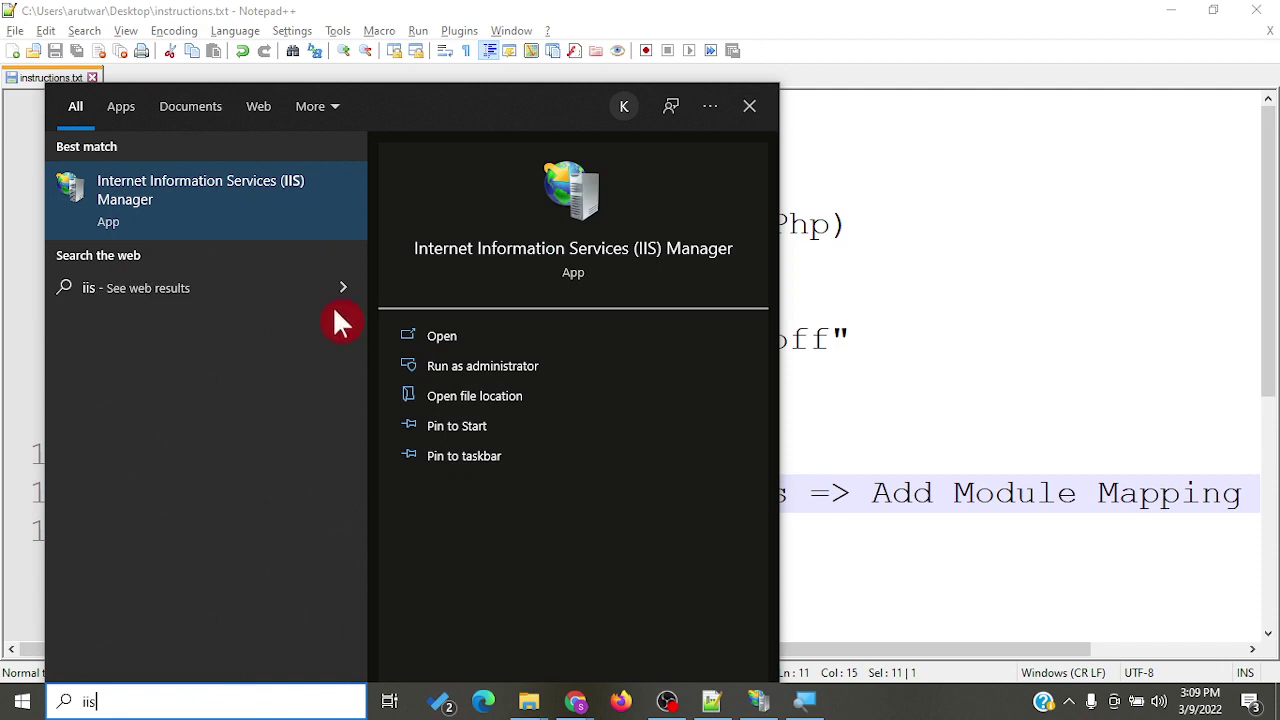
left_click(190, 207)
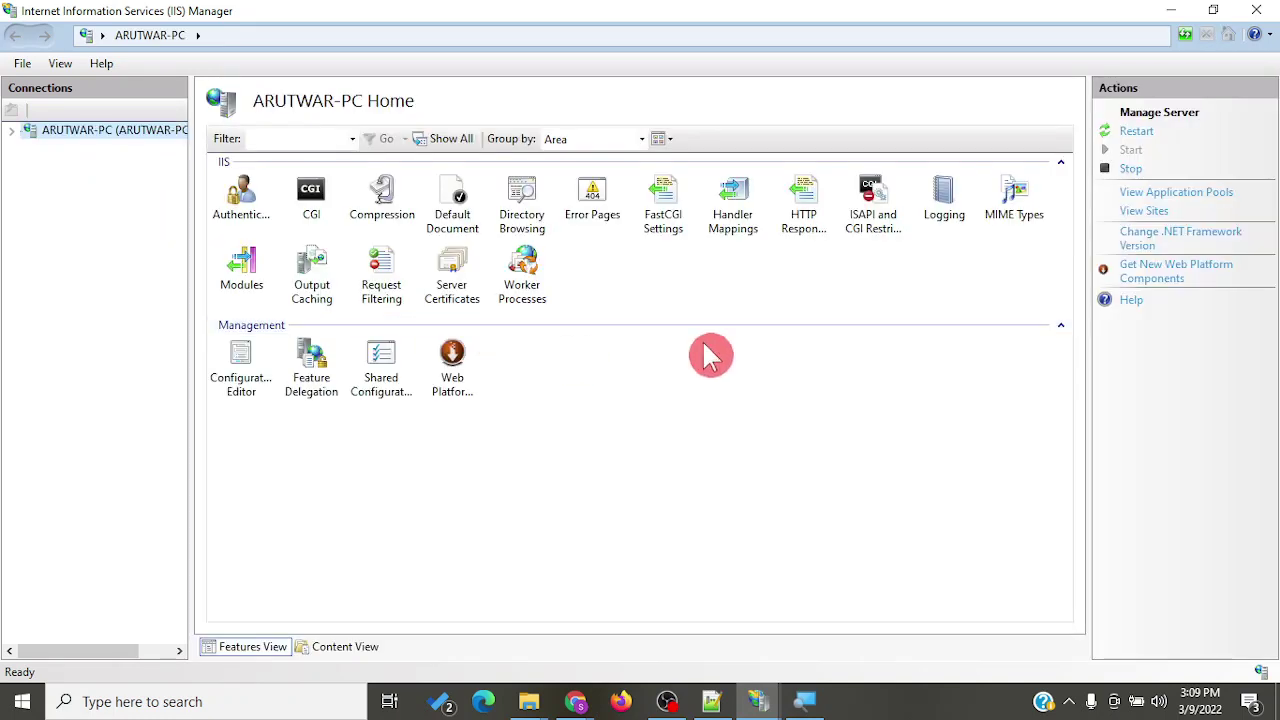
double_click(749, 232)
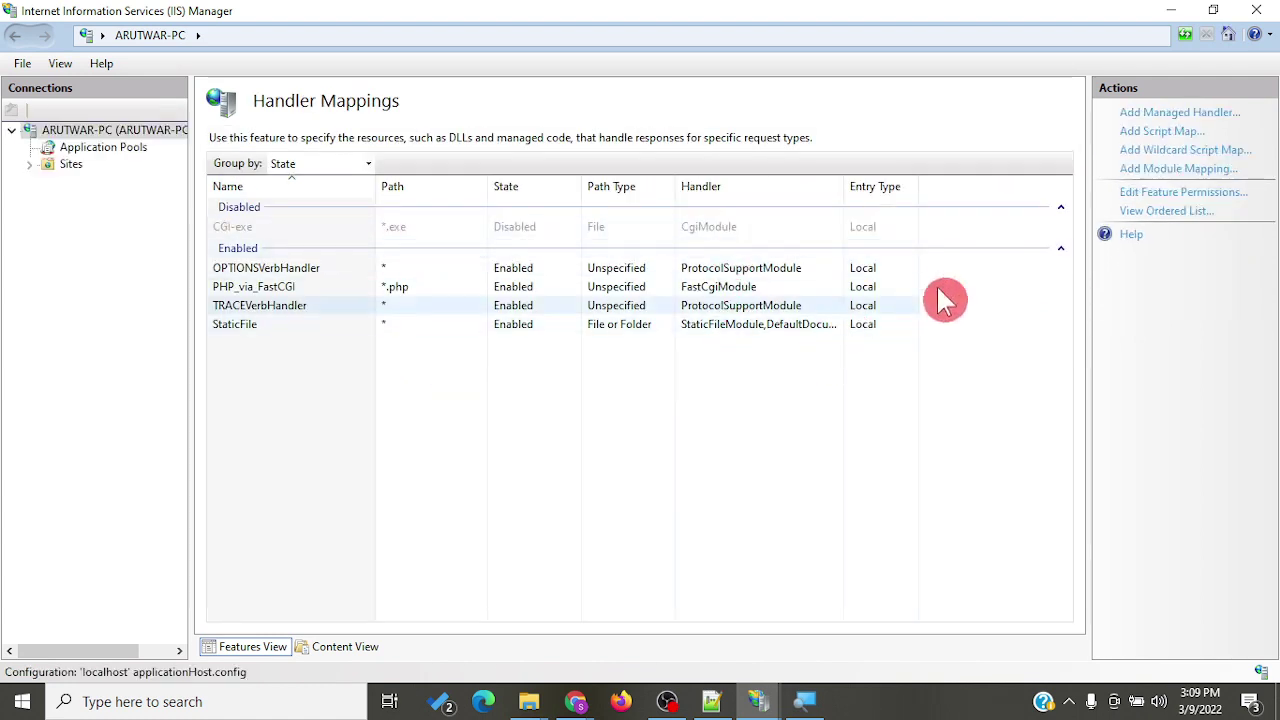
Step: Start a new module mapping and set its request path to *.php
left_click(1167, 172)
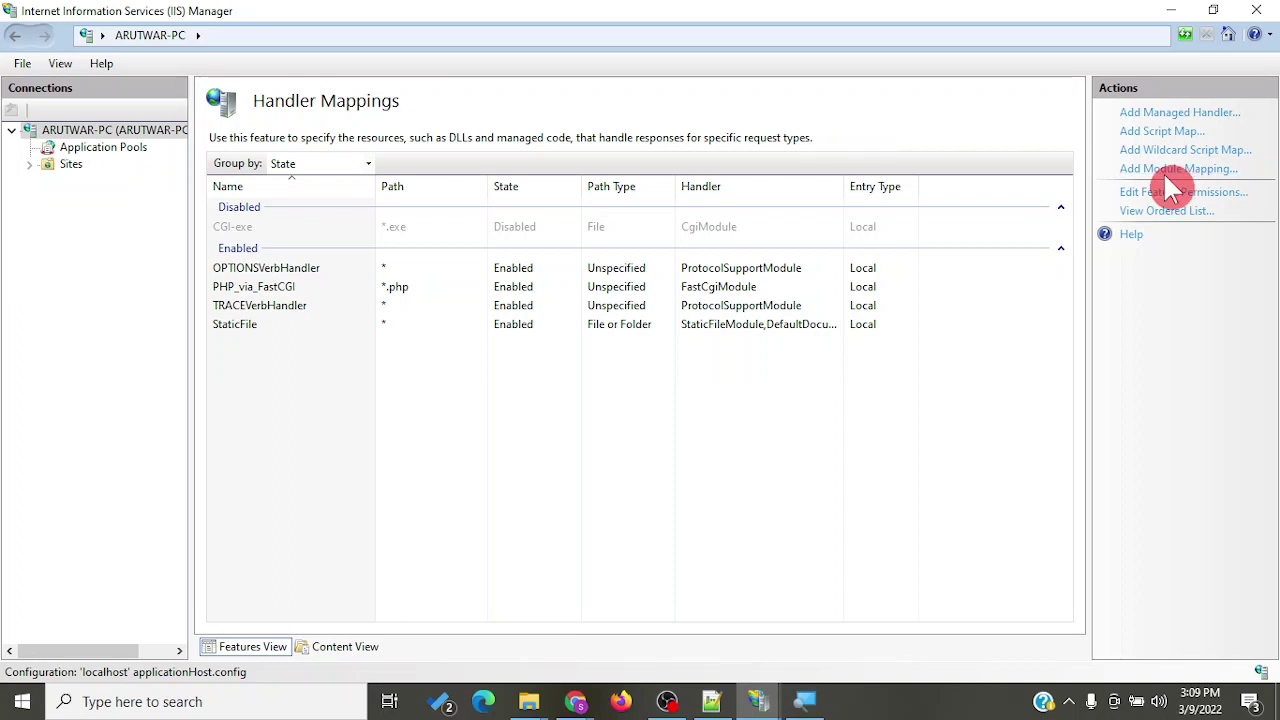
left_click(1168, 178)
left_click(1168, 178)
left_click(1163, 112)
left_click(1140, 170)
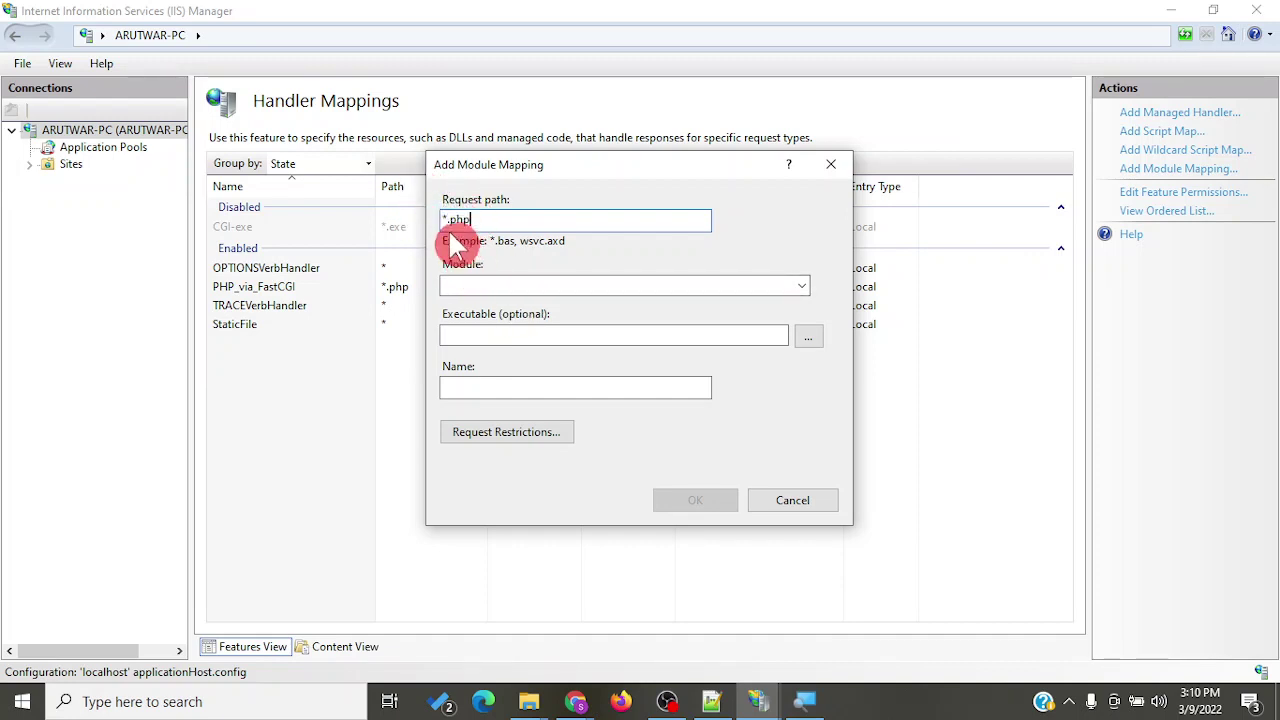
left_click(518, 323)
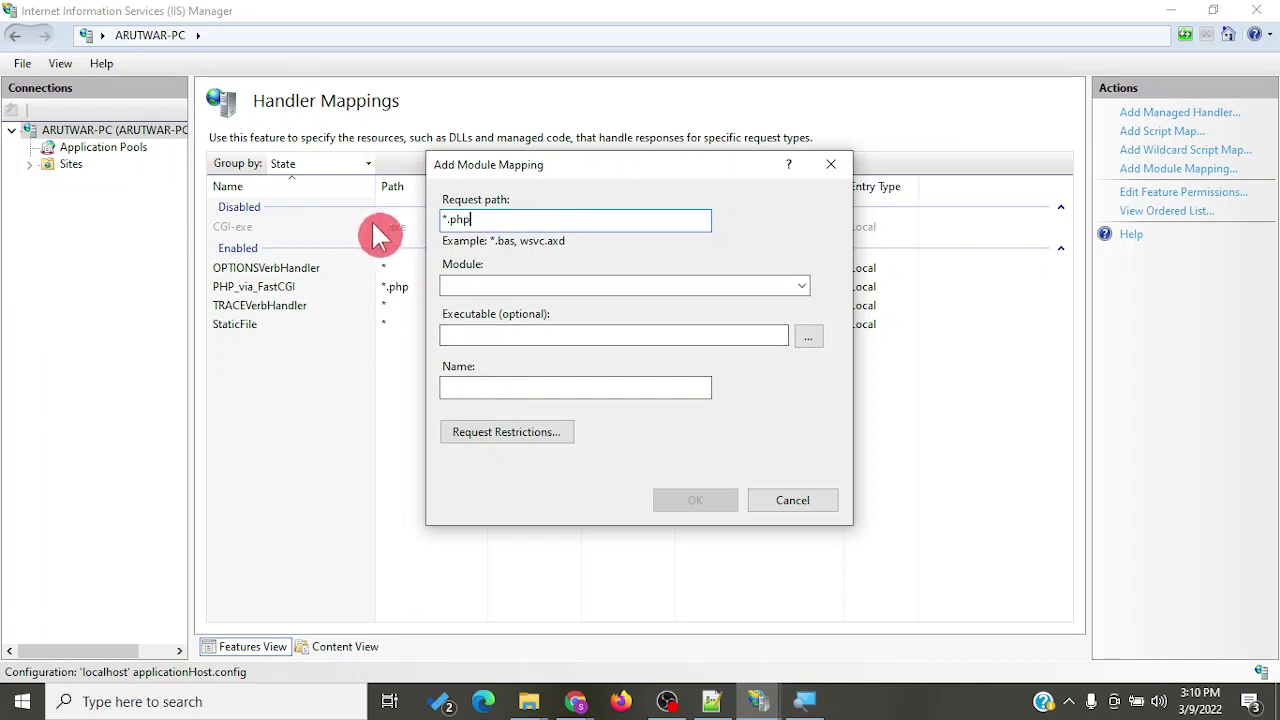
Step: Choose FastCgiModule as the module for the new mapping
left_click(494, 288)
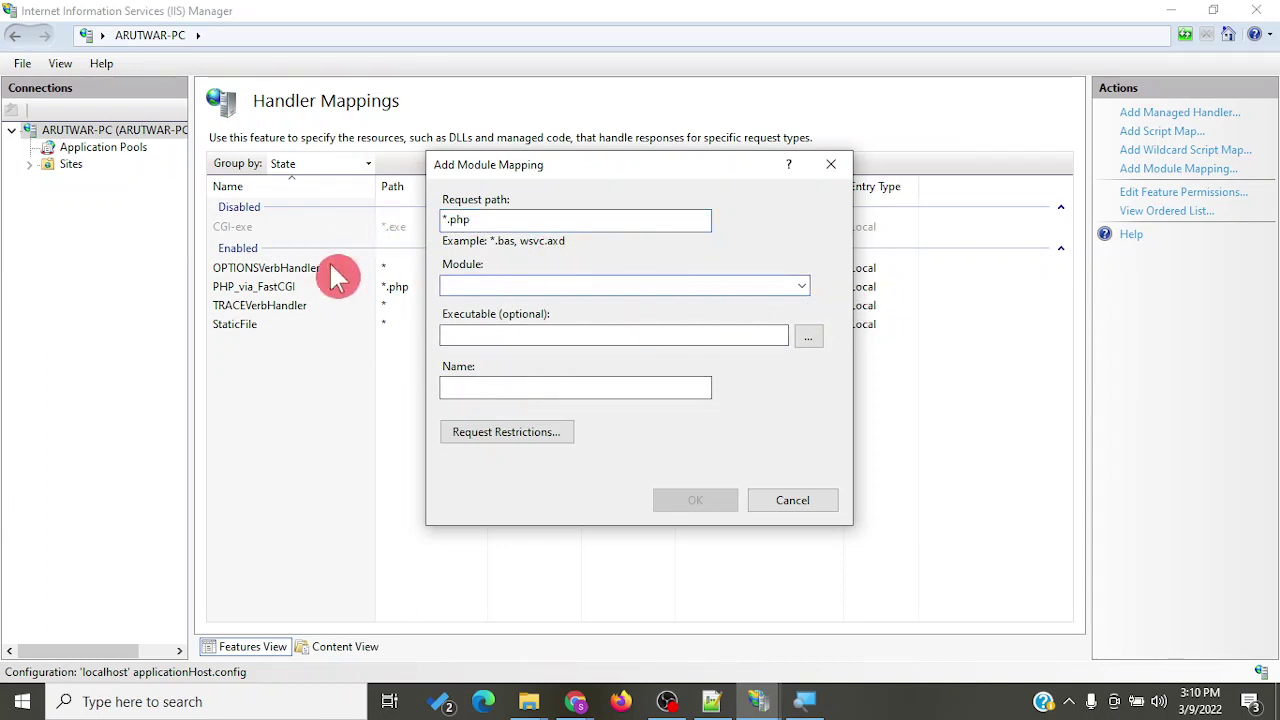
left_click(801, 287)
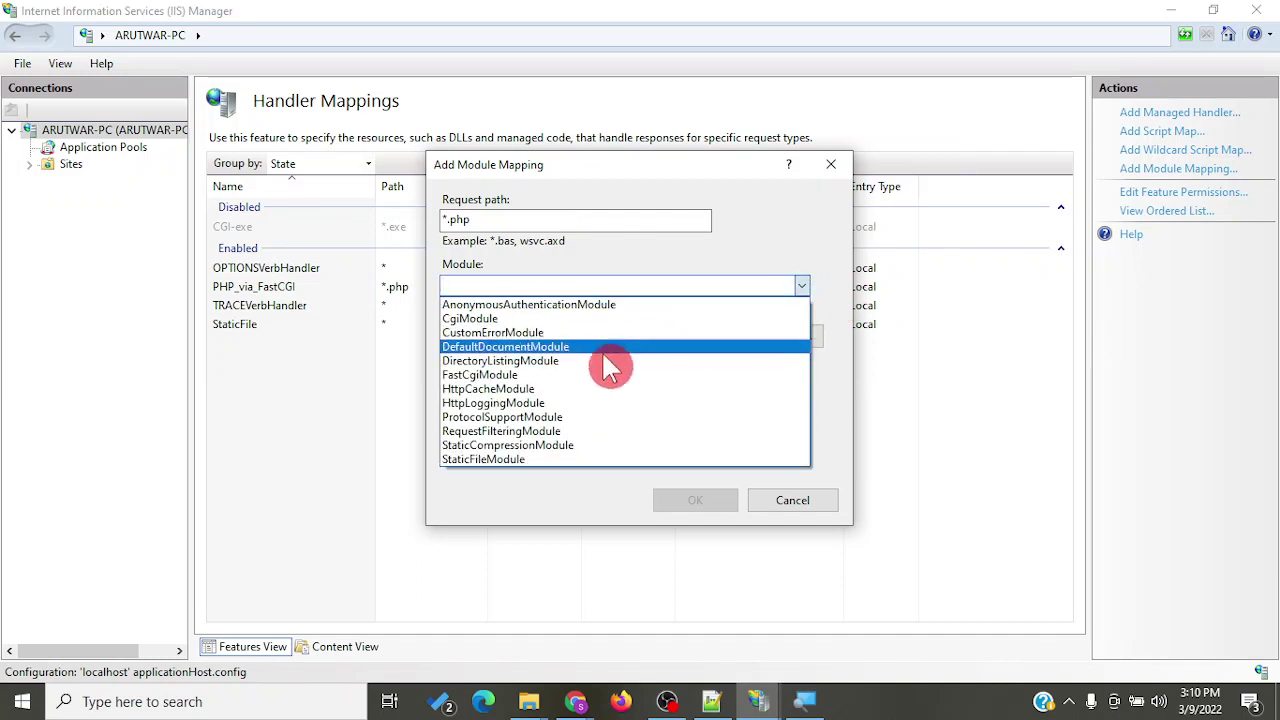
left_click(512, 385)
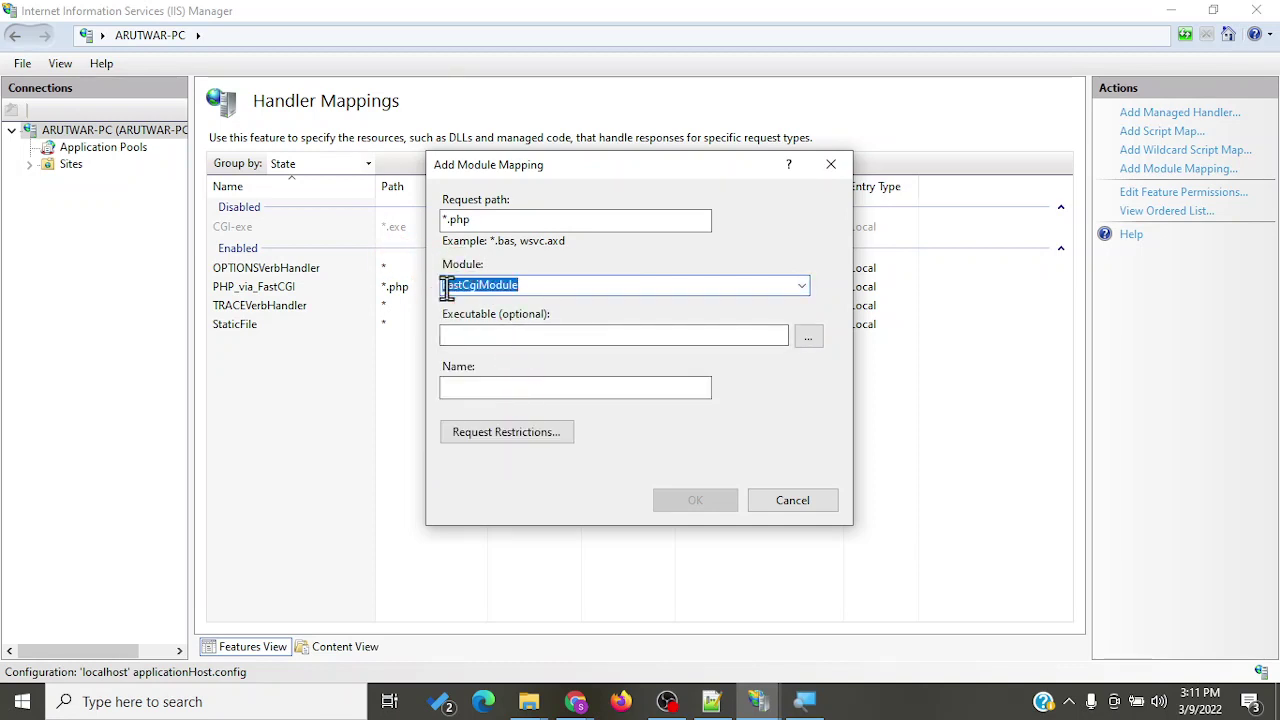
Step: Browse for the mapping's executable and open the php-8.1.3 folder in C:\Program Files
left_click(455, 338)
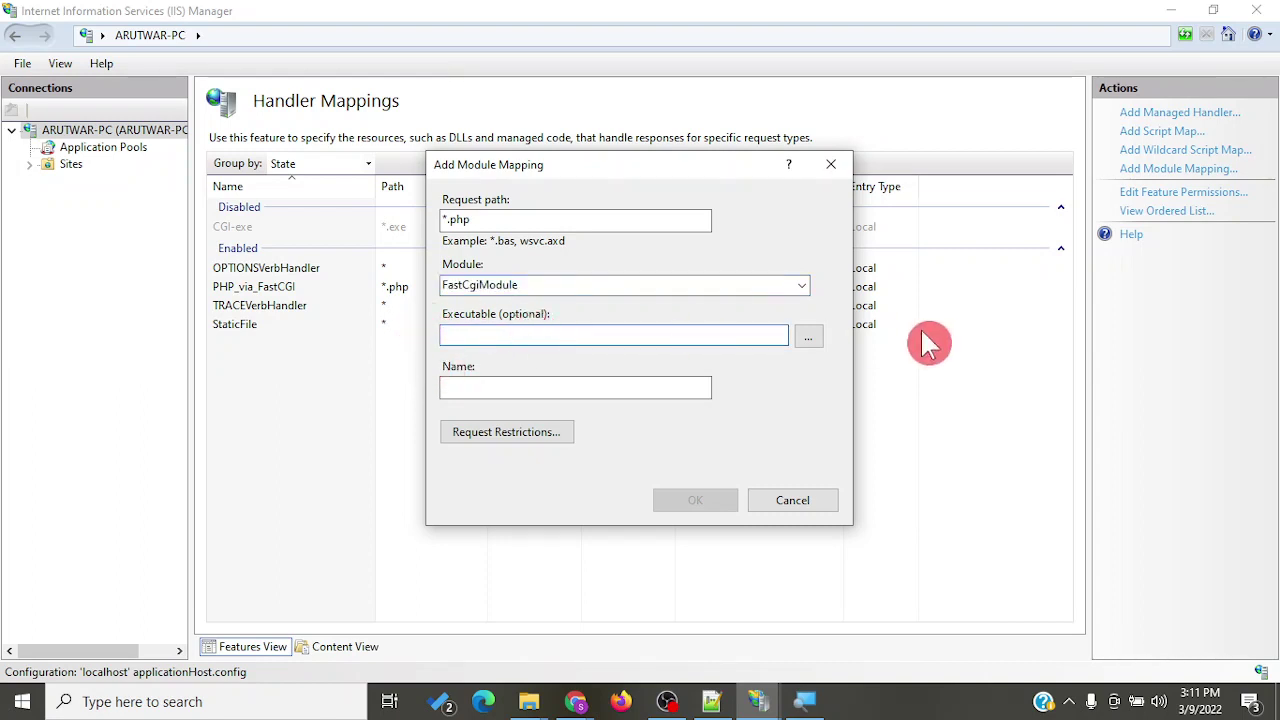
left_click(810, 340)
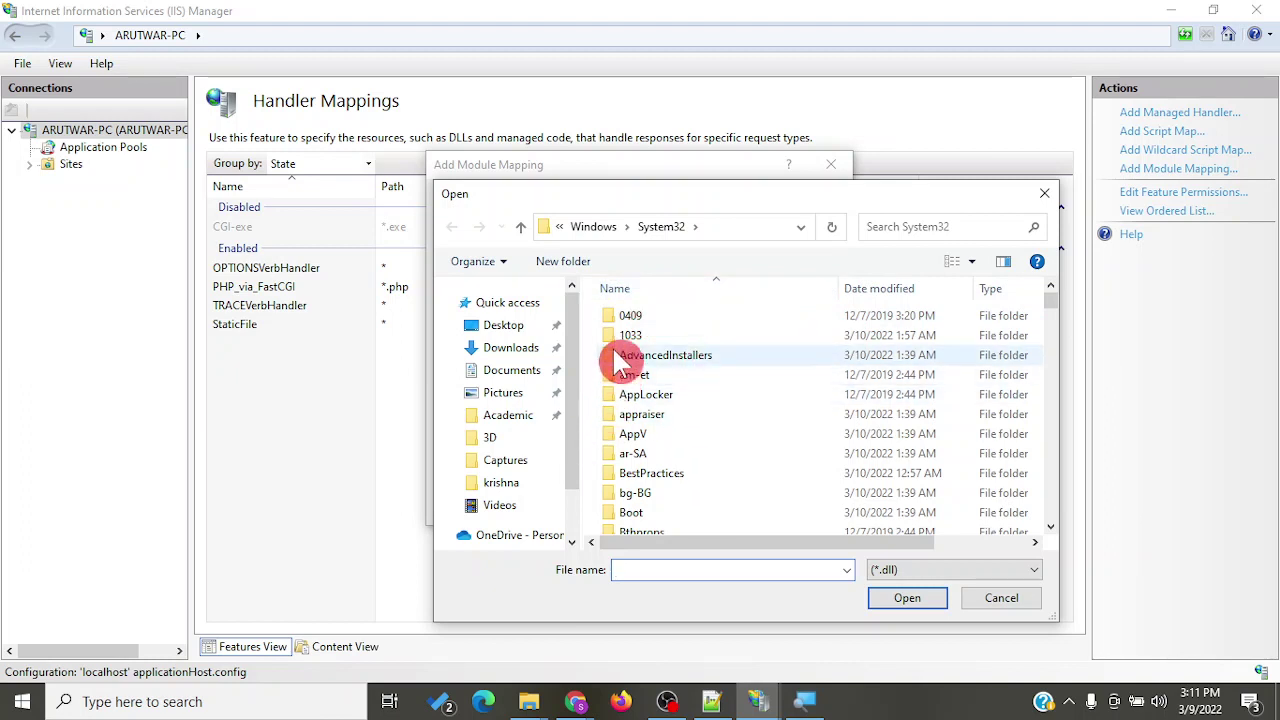
scroll(580, 500, "down", 1)
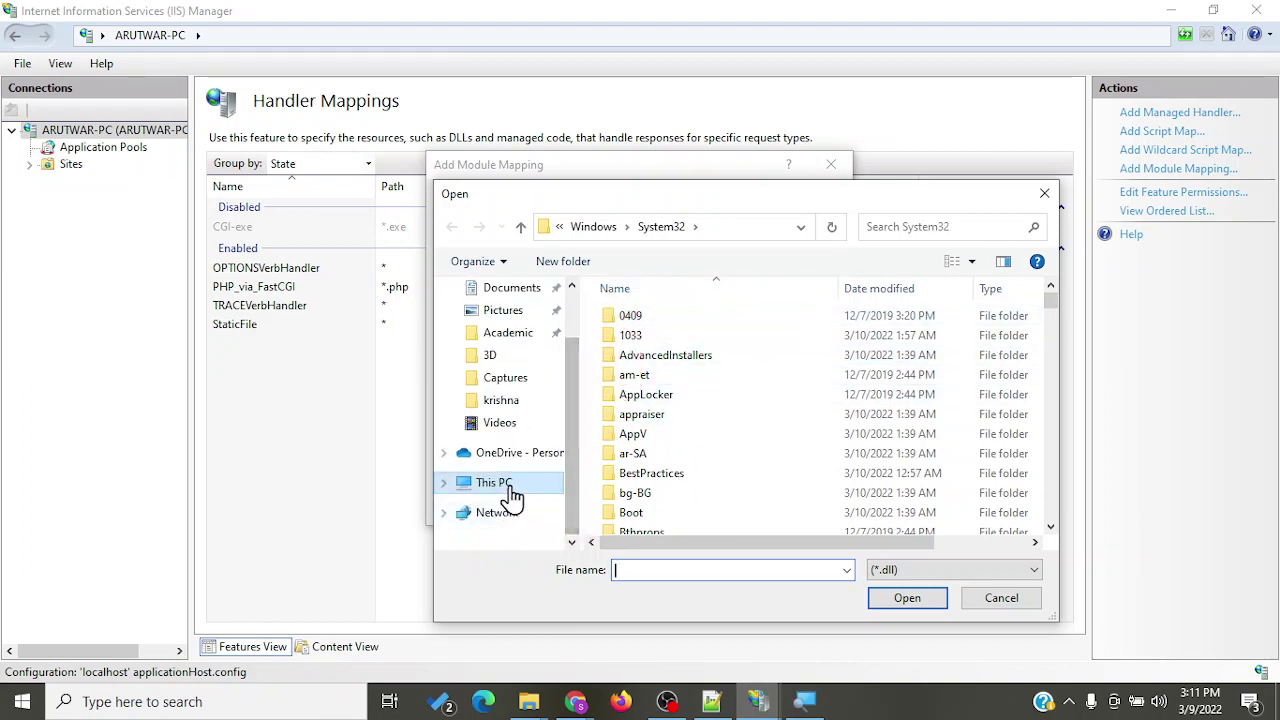
left_click(556, 485)
scroll(680, 482, "down", 3)
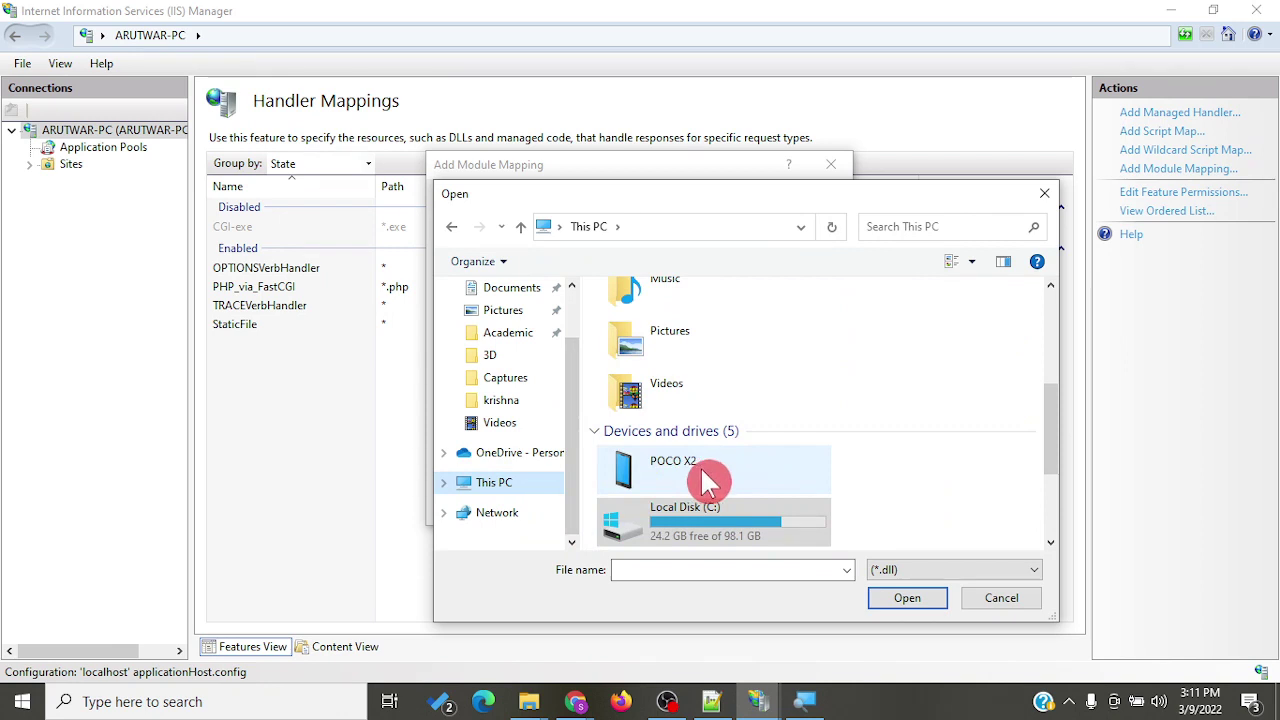
scroll(714, 488, "down", 2)
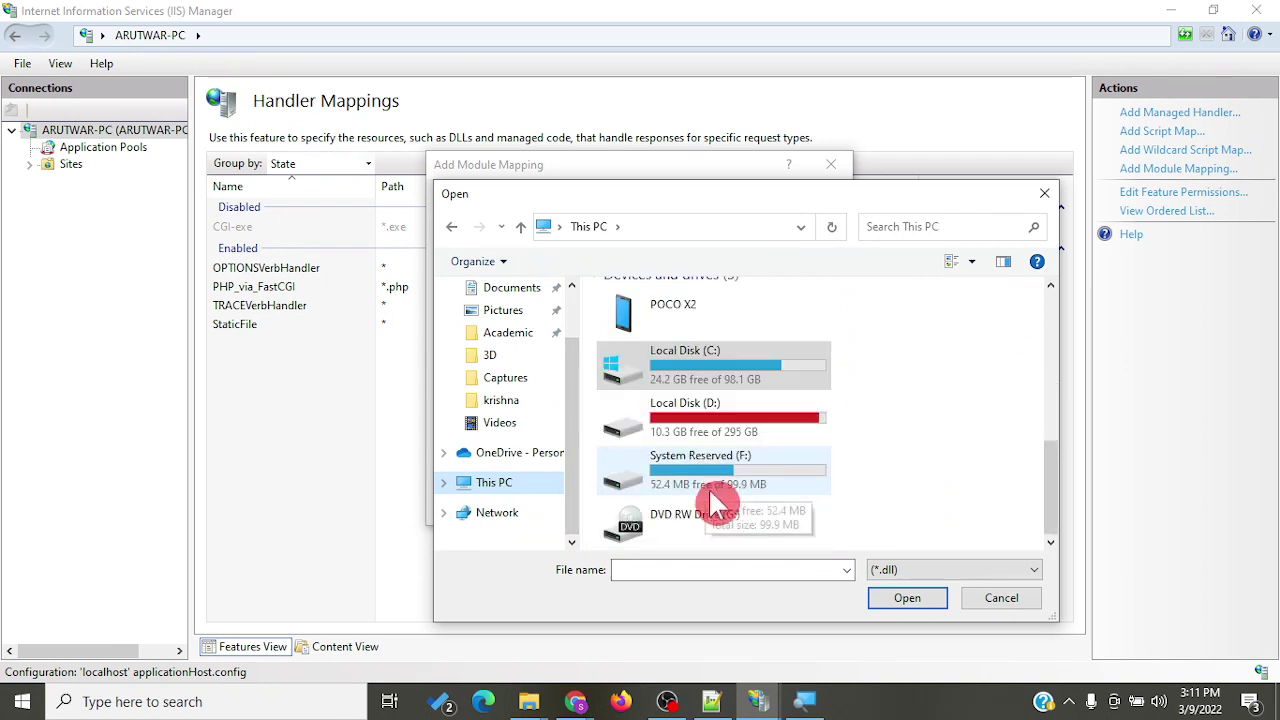
double_click(708, 384)
scroll(700, 400, "down", 2)
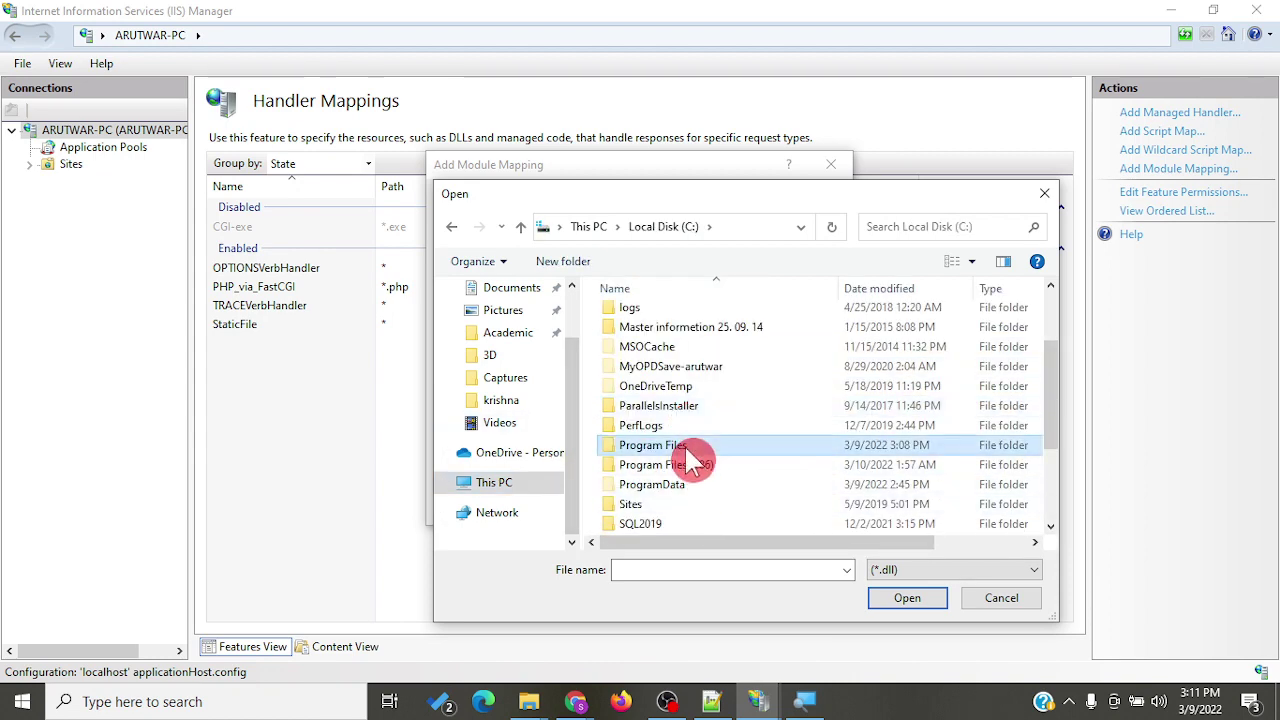
double_click(686, 448)
scroll(688, 450, "down", 5)
scroll(695, 450, "down", 2)
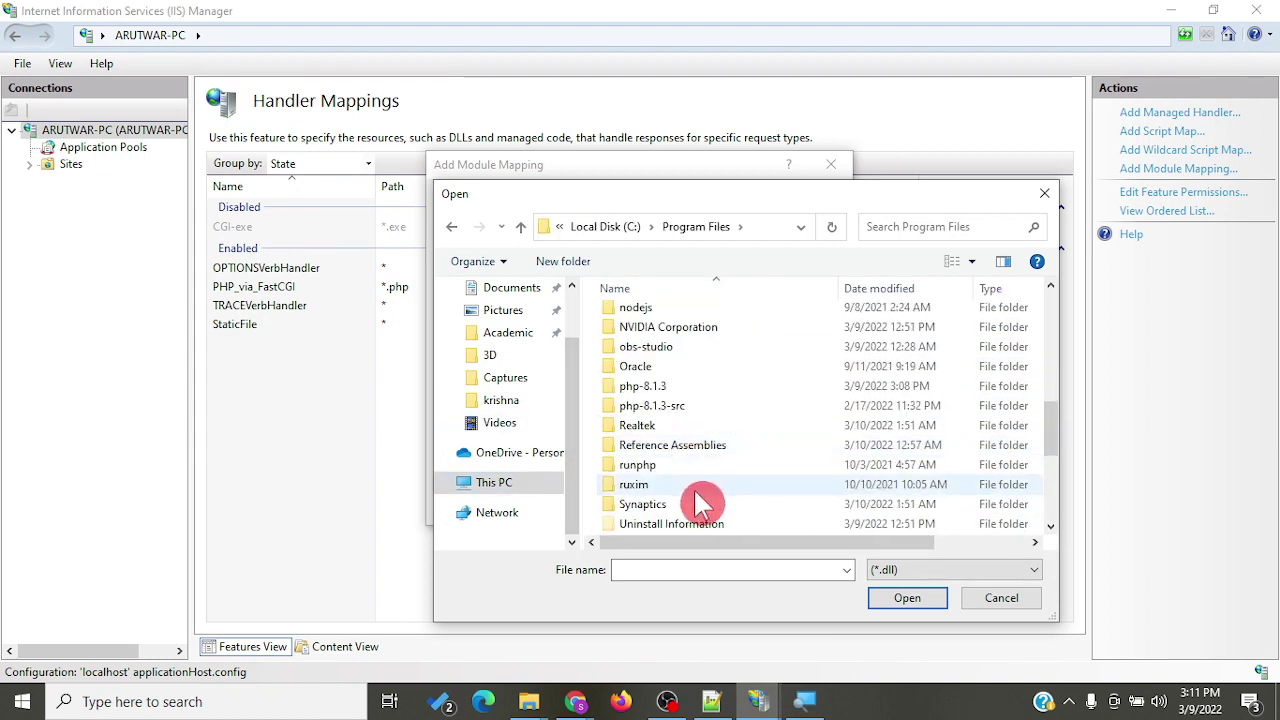
left_click(658, 390)
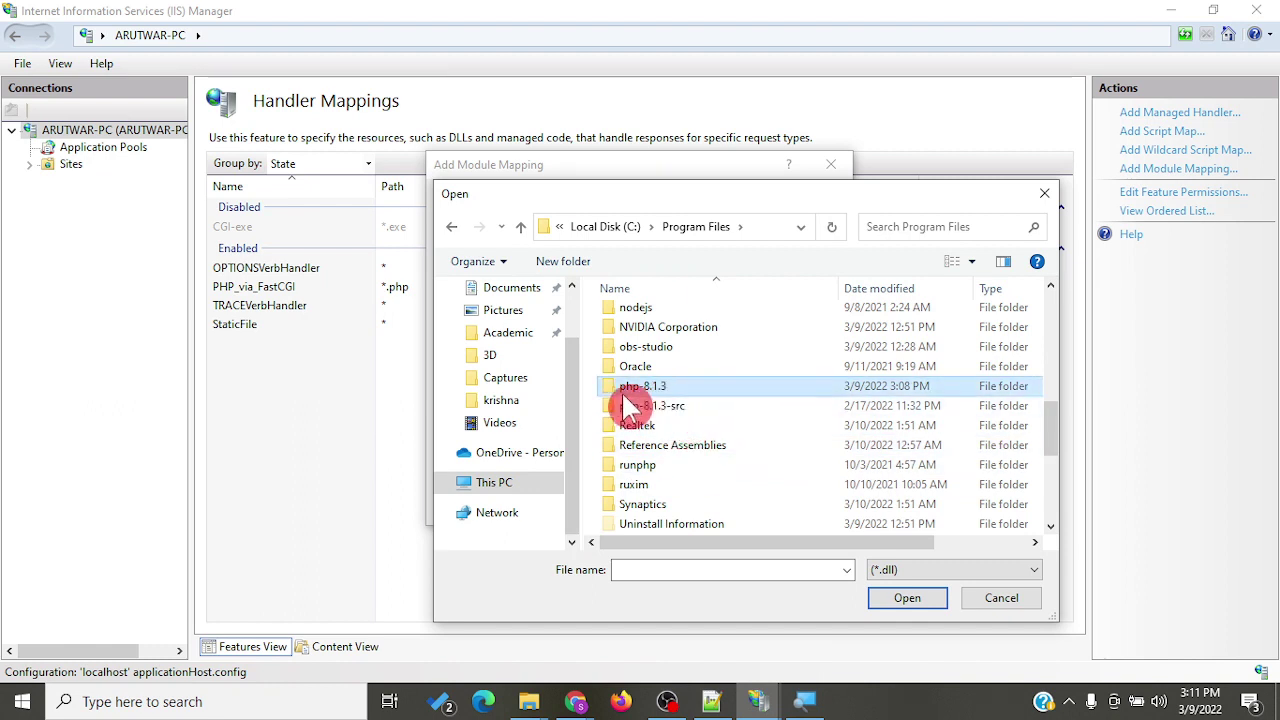
double_click(685, 386)
scroll(680, 420, "down", 3)
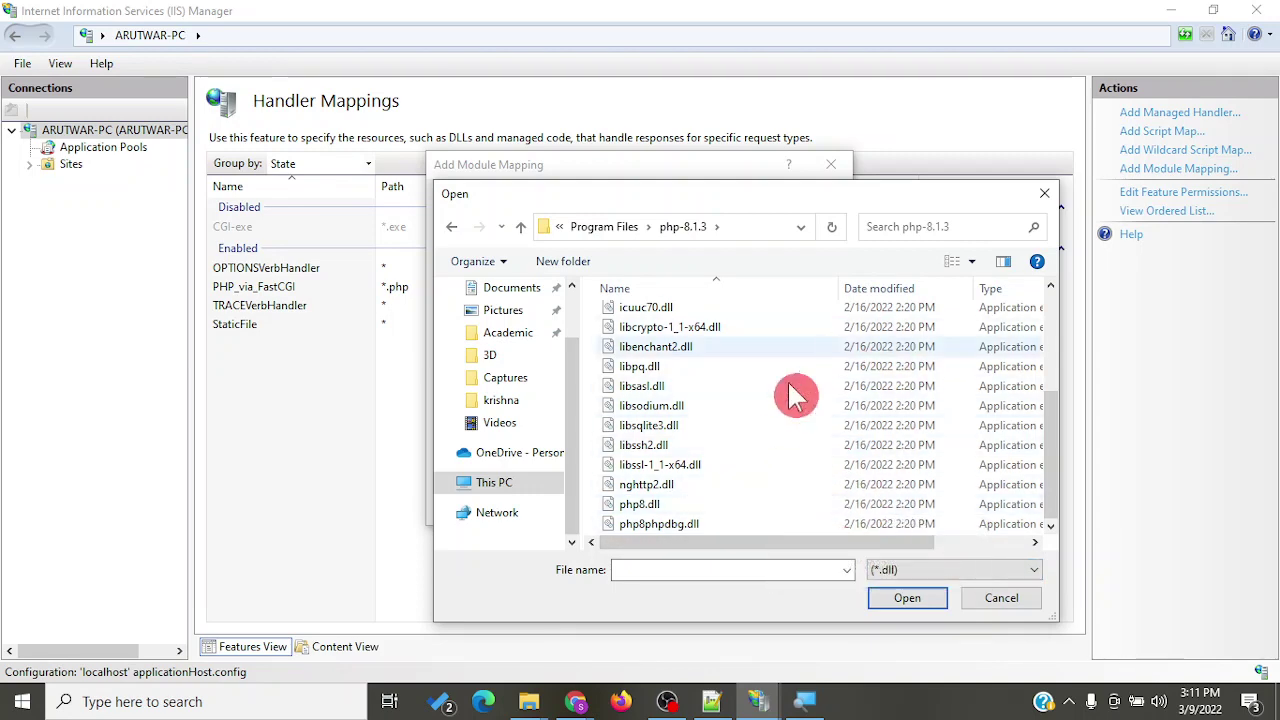
Step: Filter the file list to *.exe and choose php-cgi.exe as the mapping's executable
left_click(903, 568)
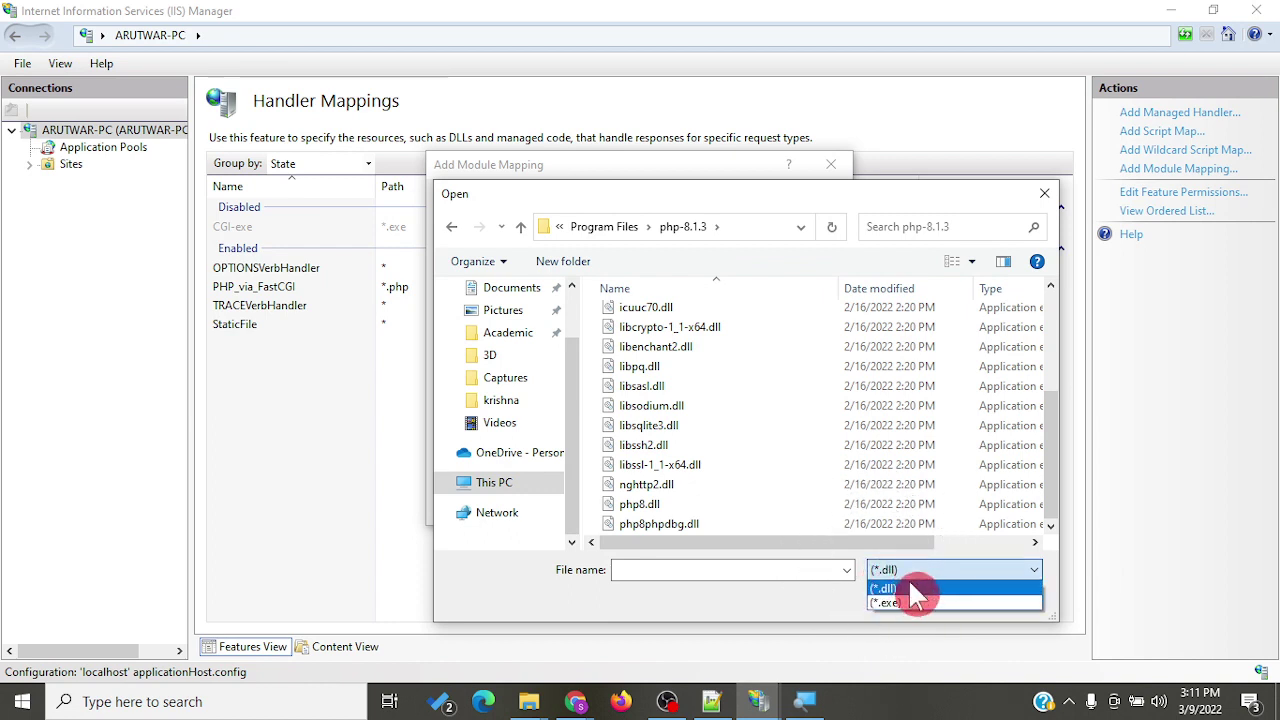
left_click(898, 603)
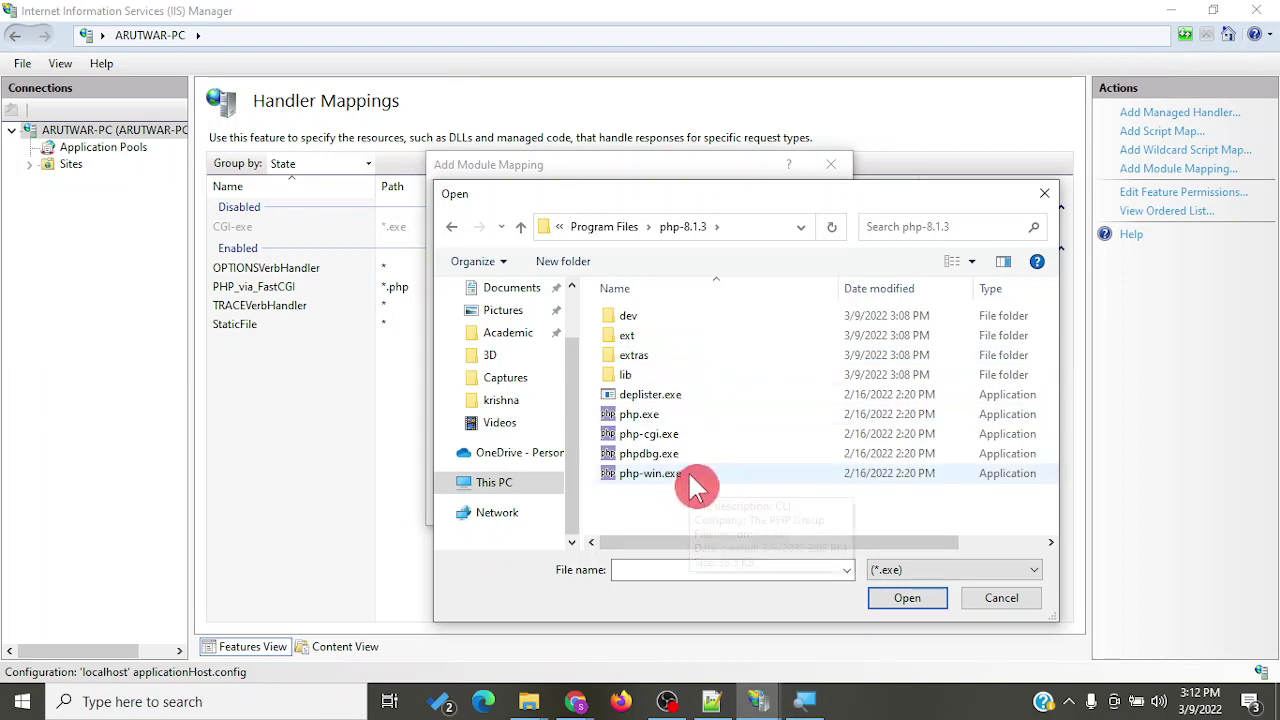
left_click(658, 440)
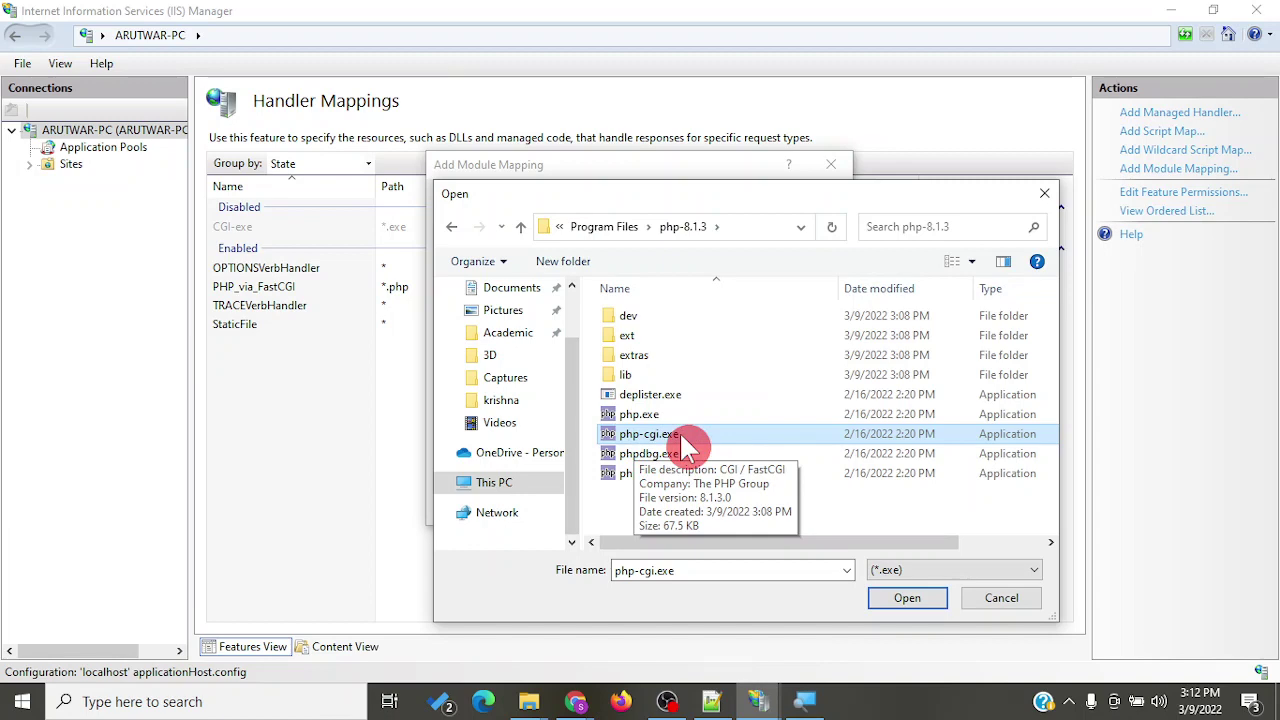
left_click(903, 599)
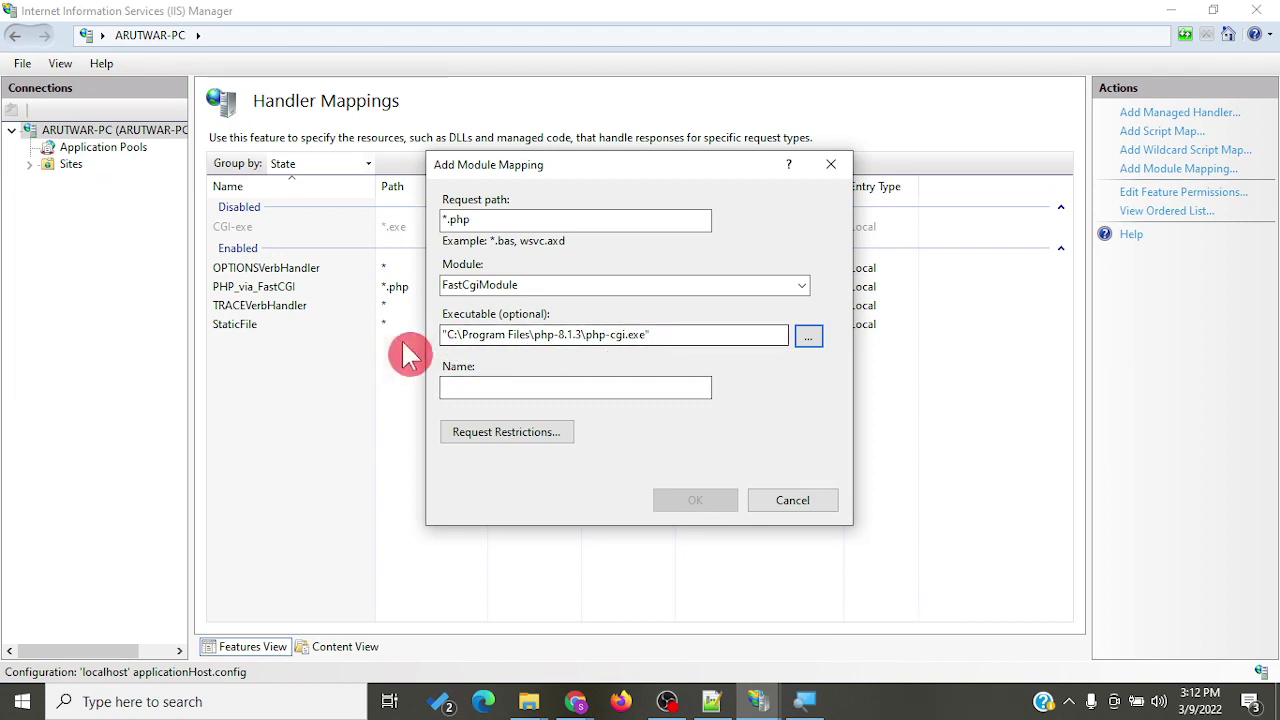
Step: Name the mapping php_8.1_fastcgi and save it, agreeing to create a FastCGI application for the executable
left_click(631, 387)
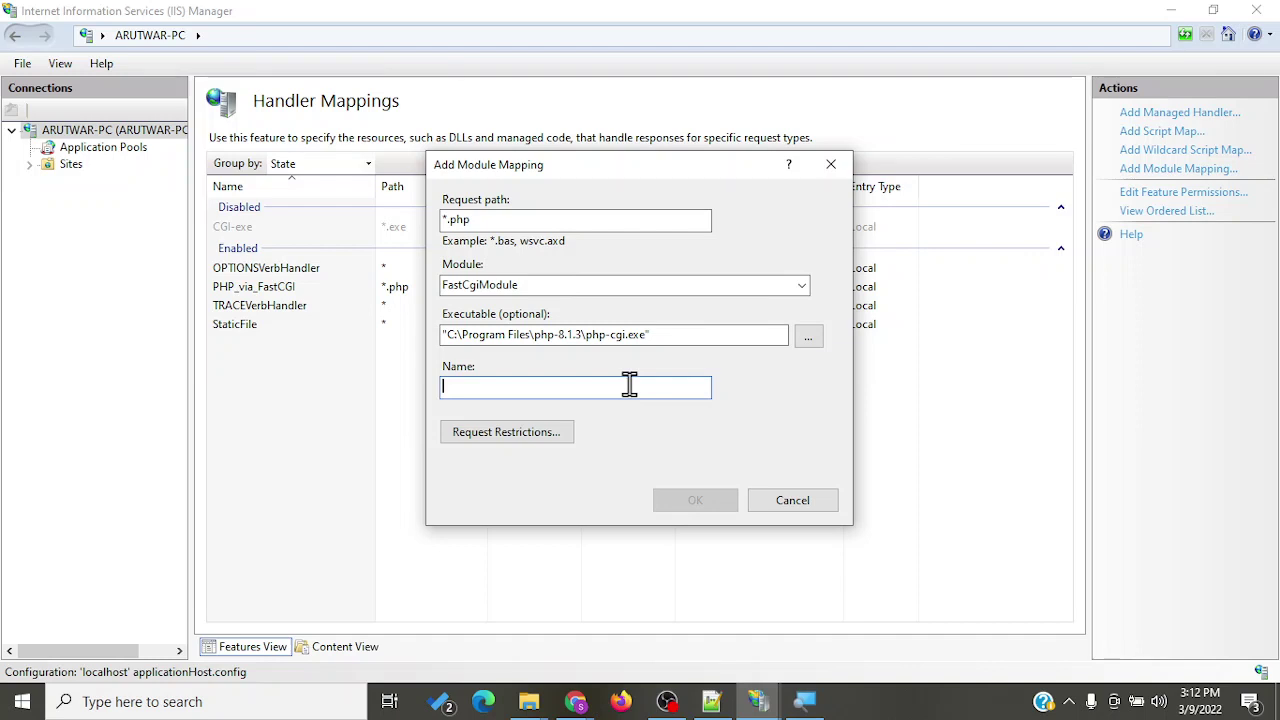
type("php_8.1_fastcgi")
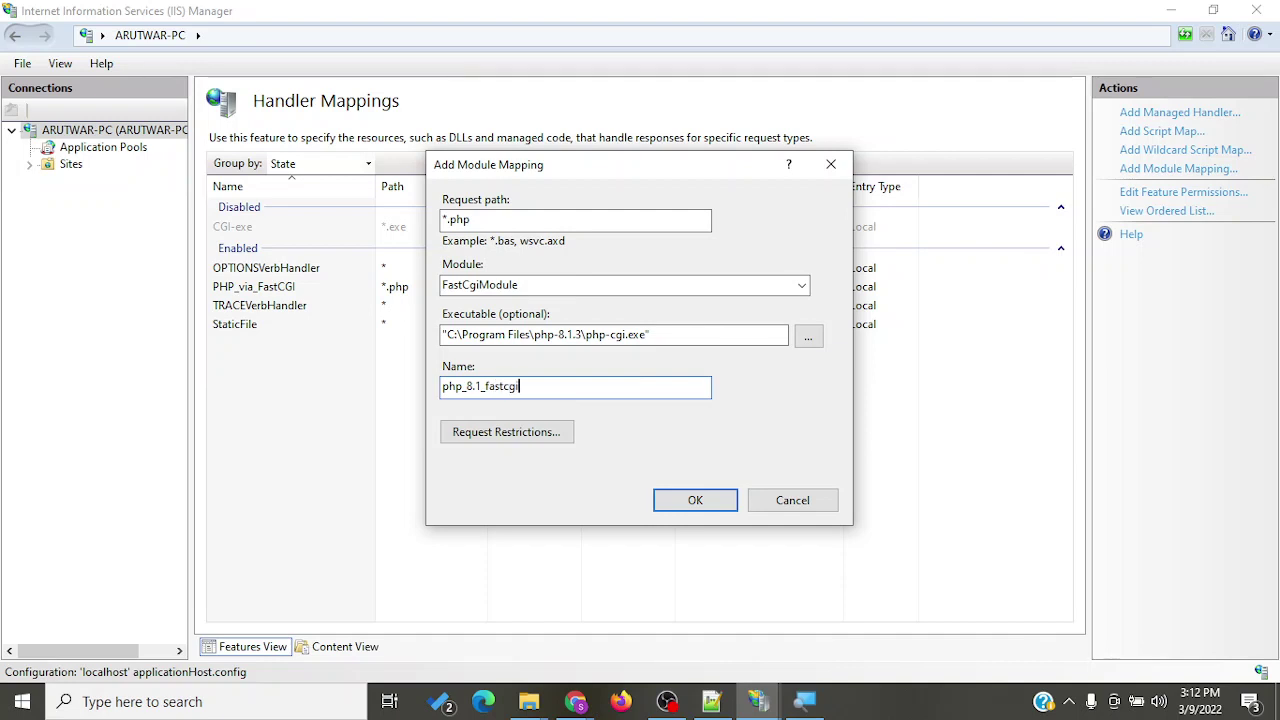
left_click(678, 503)
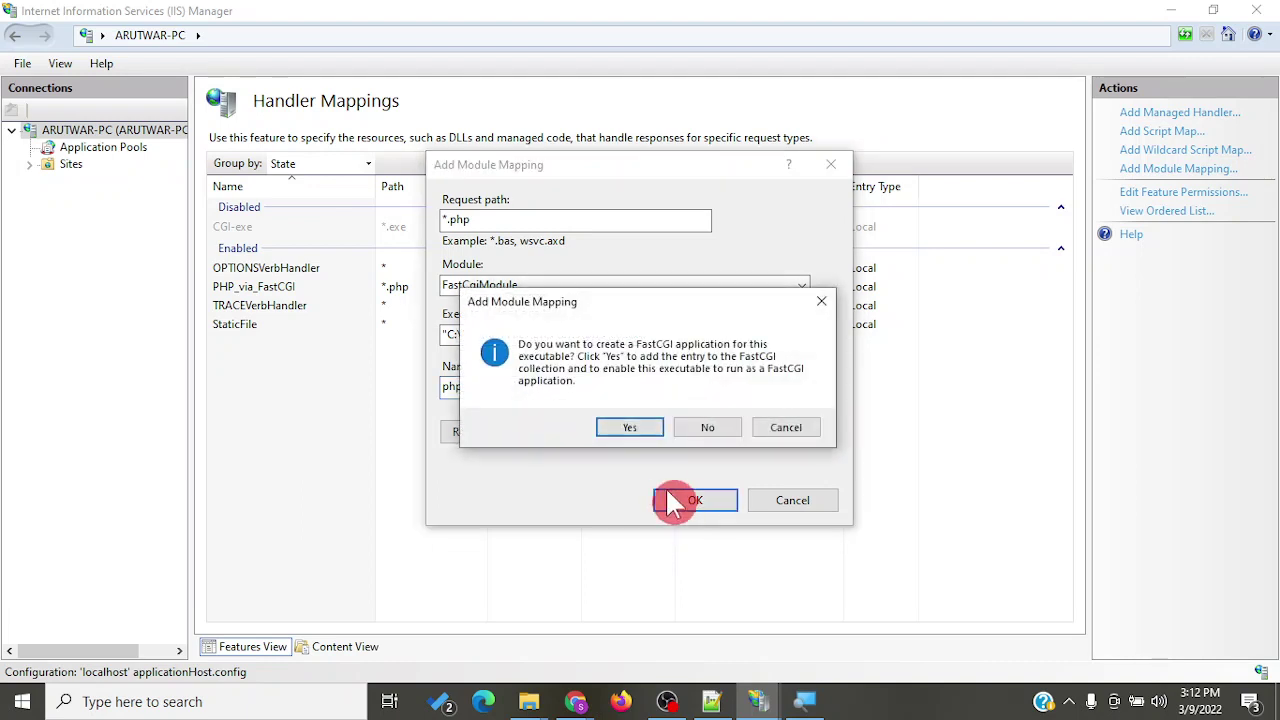
left_click(630, 428)
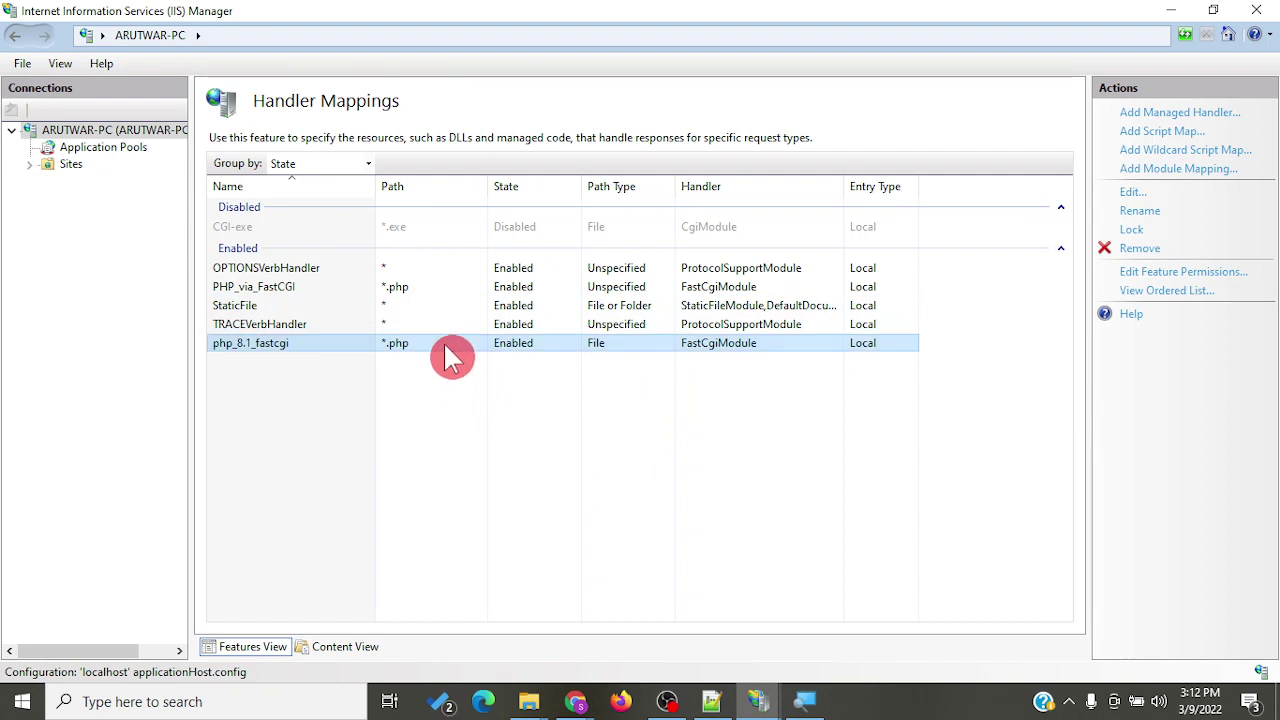
left_click(502, 344)
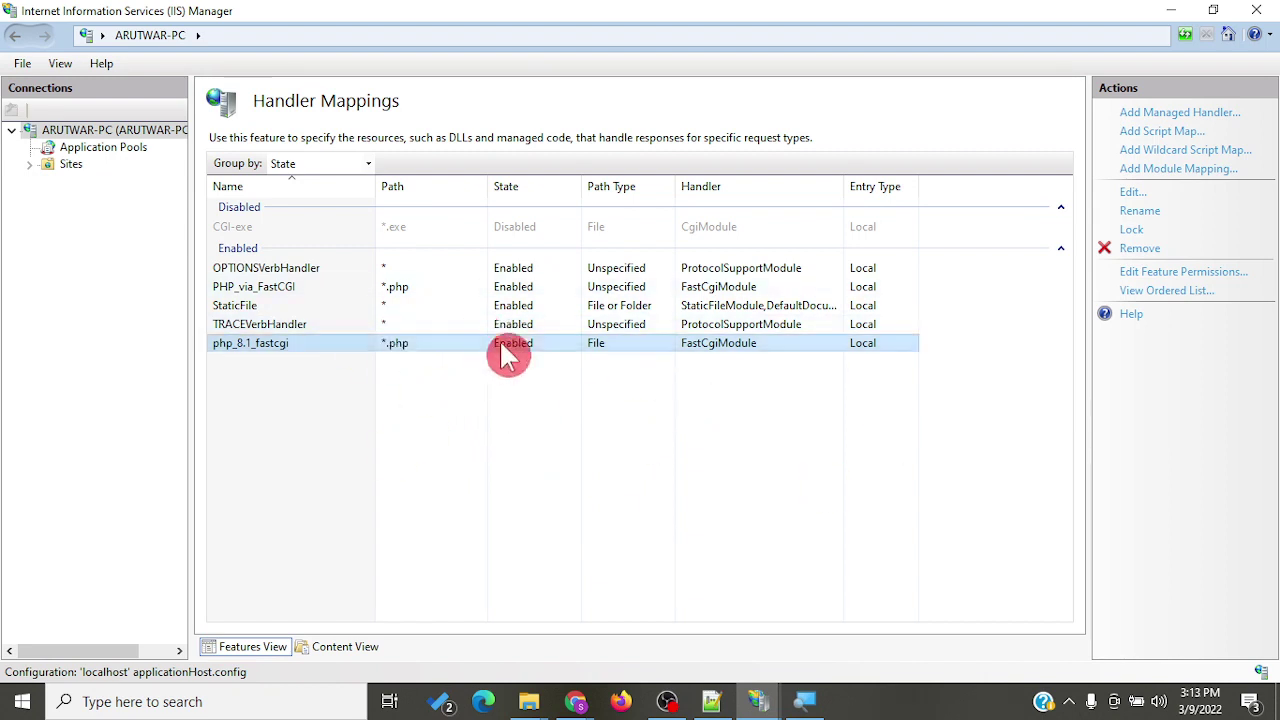
Step: Remove the old PHP_via_FastCGI handler mapping and select php_8.1_fastcgi
left_click(448, 288)
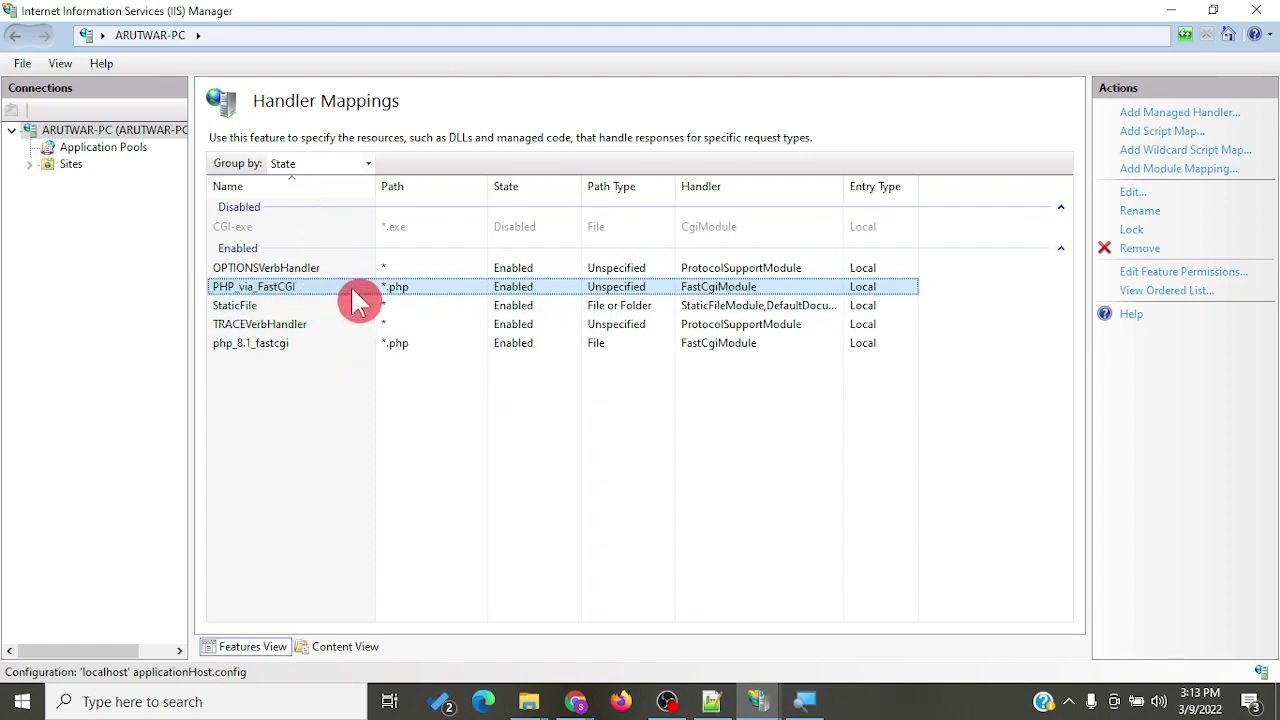
left_click(1137, 250)
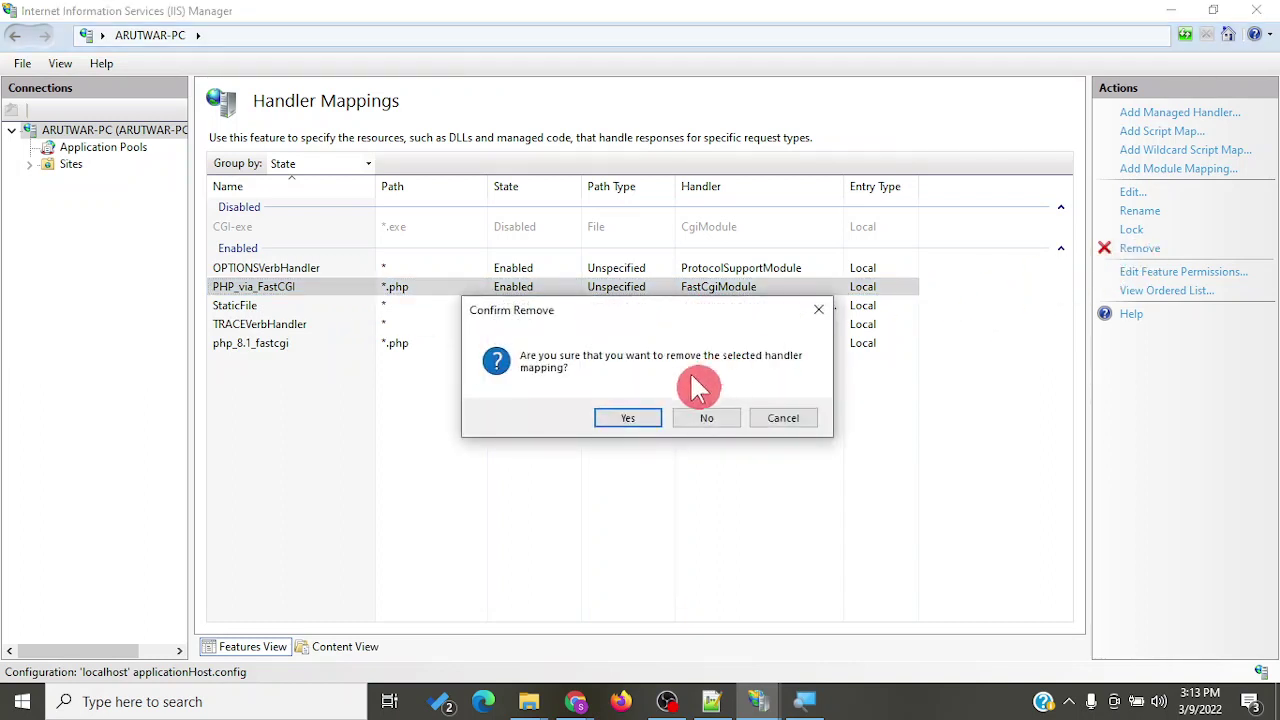
left_click(628, 418)
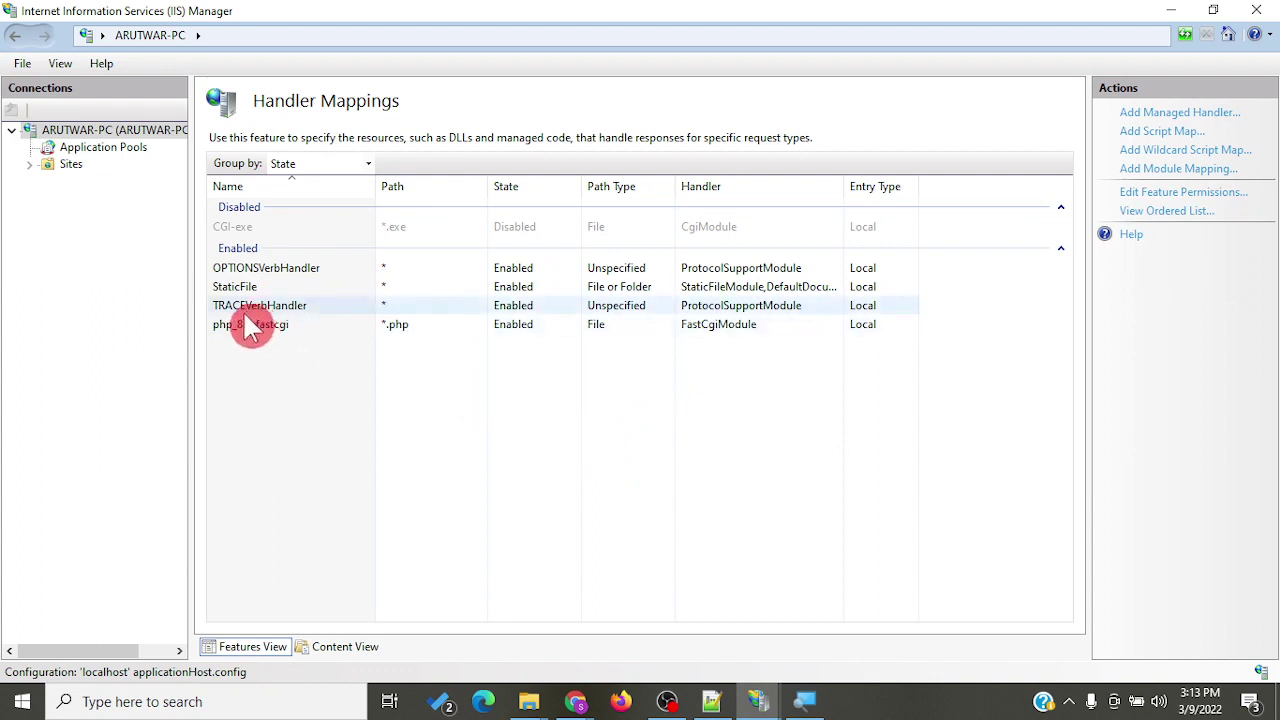
left_click(250, 326)
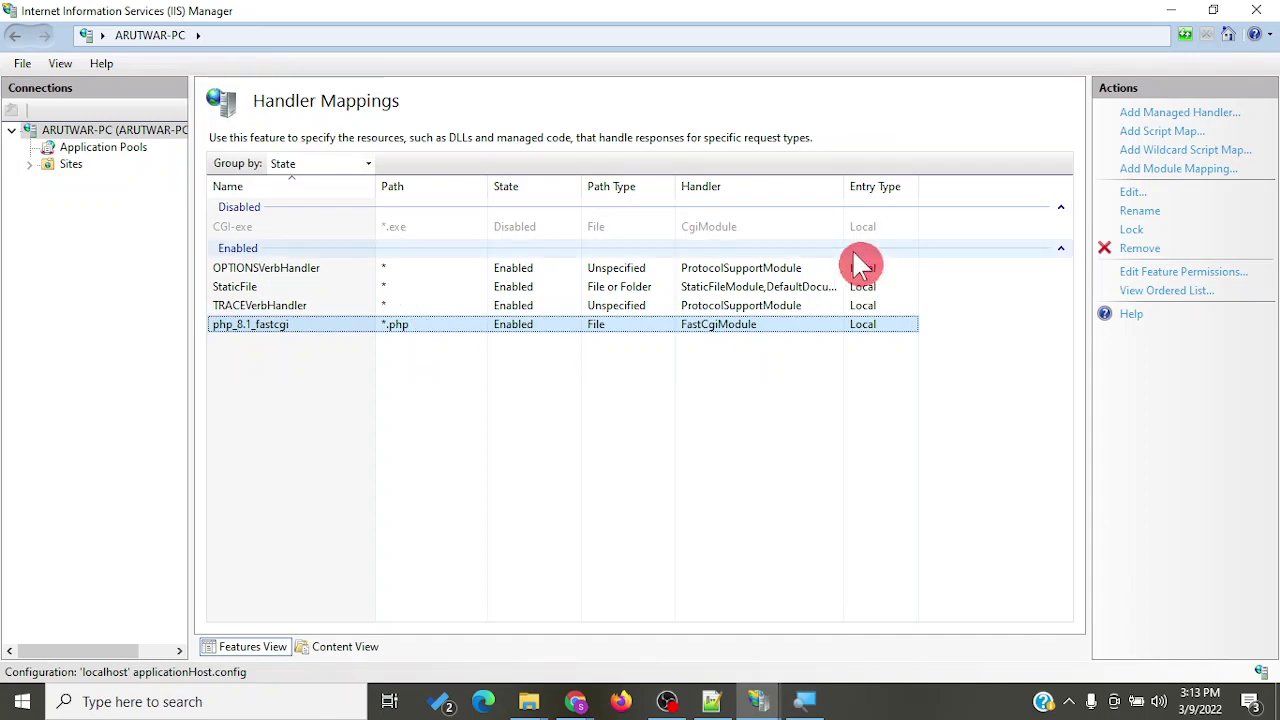
Step: Minimize IIS Manager and Notepad++, switch to File Explorer, and open Local Disk (C:) from This PC
left_click(1170, 10)
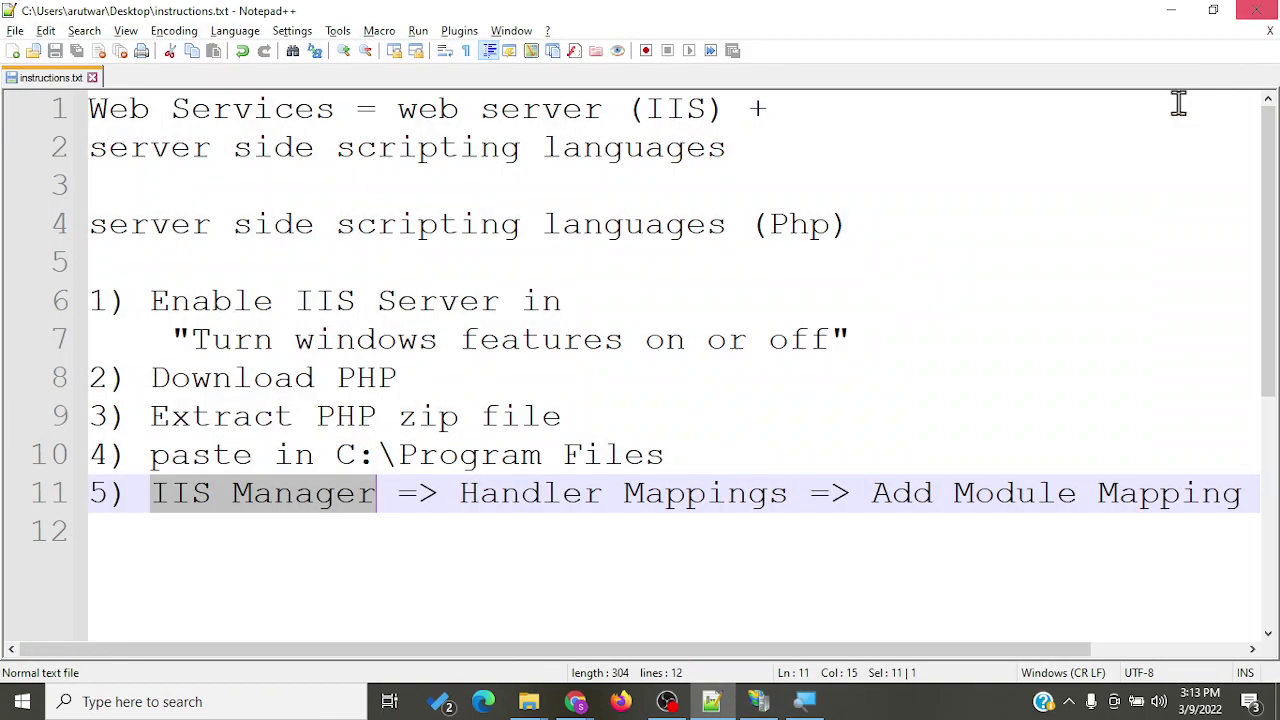
left_click(565, 524)
left_click(1172, 12)
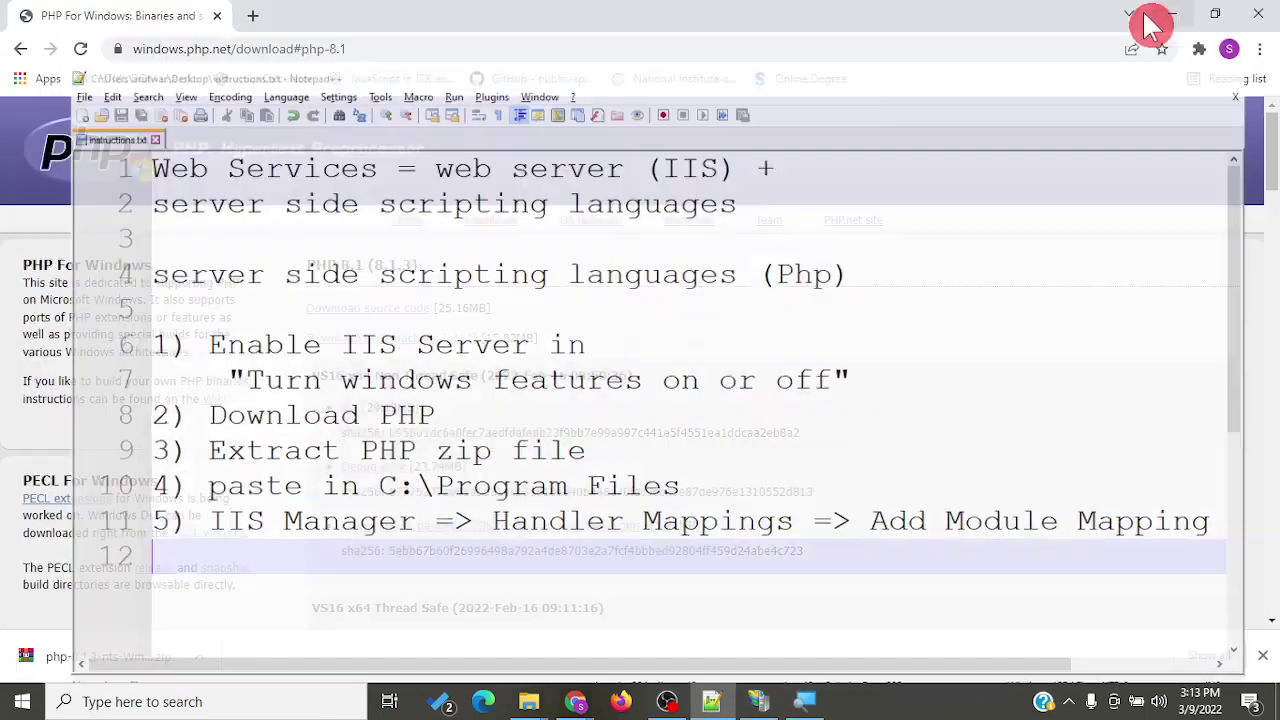
left_click(530, 698)
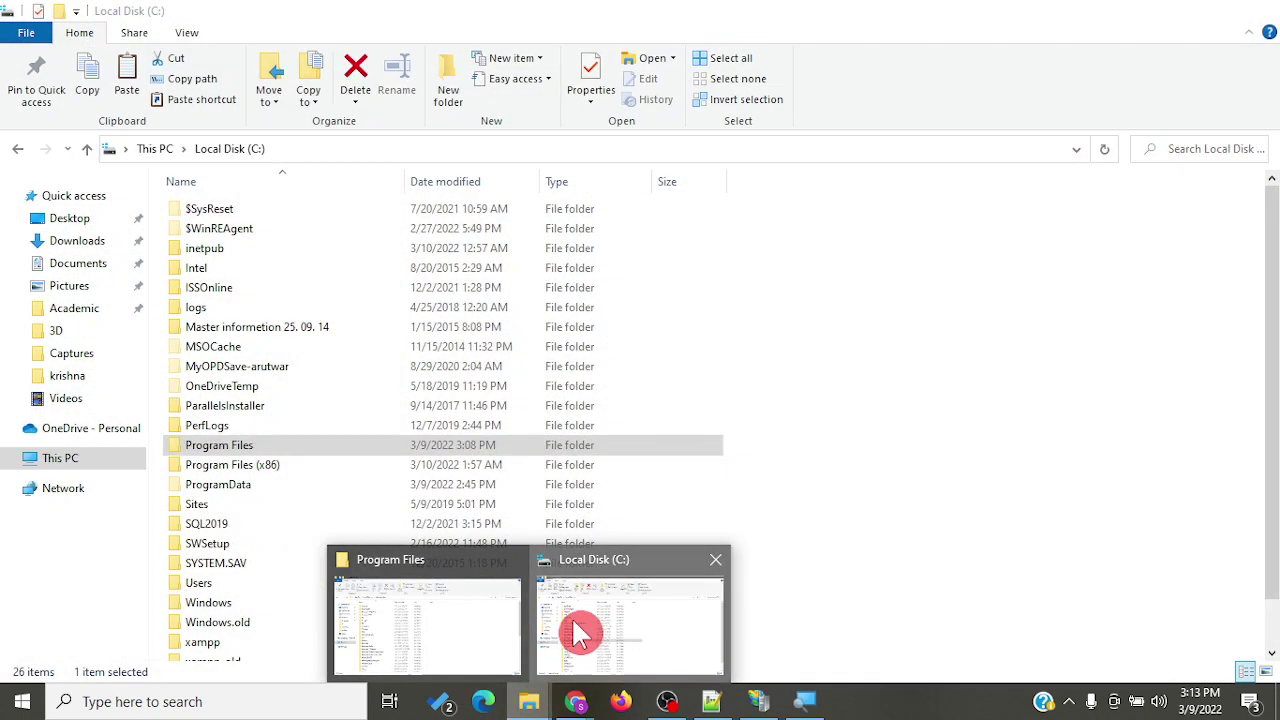
left_click(580, 628)
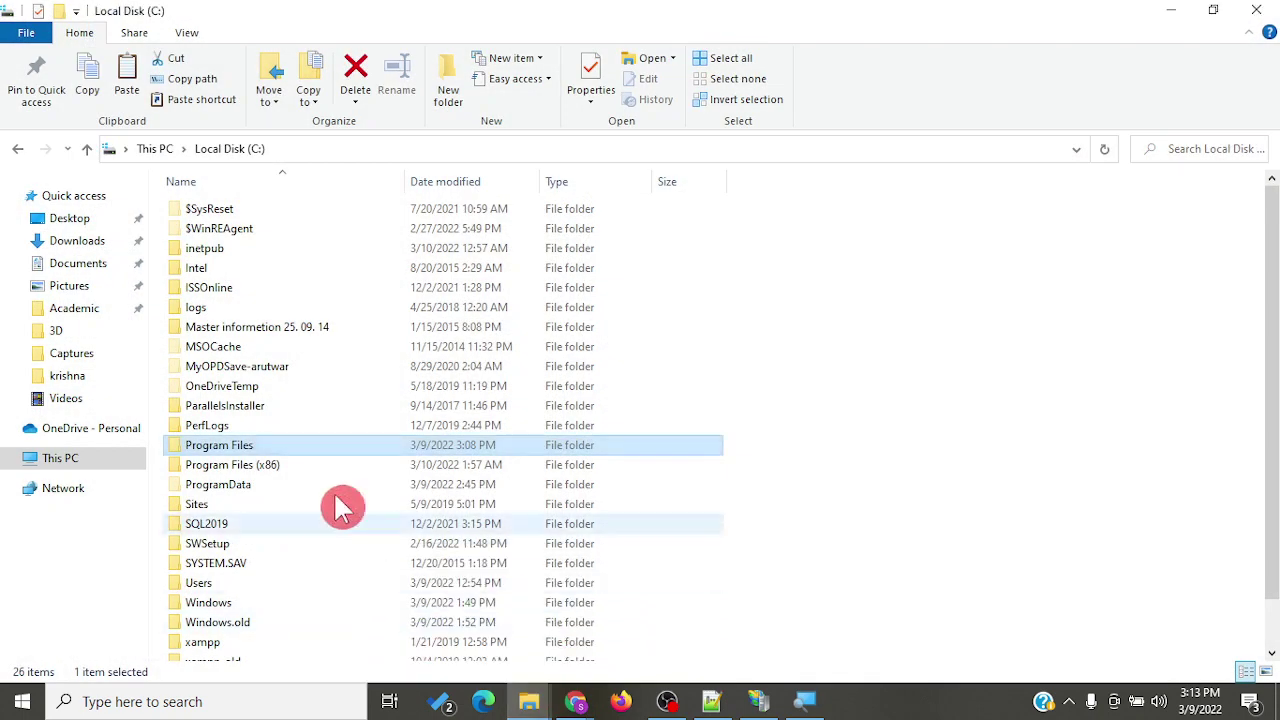
left_click(148, 462)
left_click(515, 364)
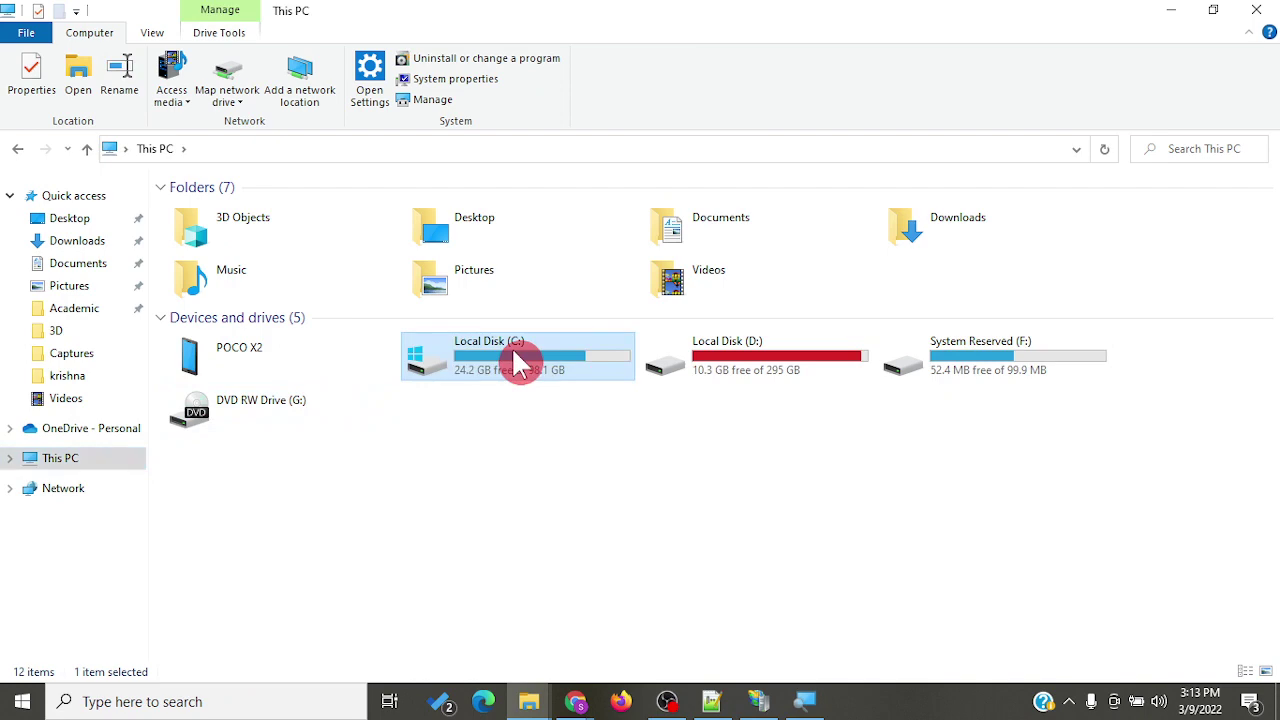
double_click(518, 364)
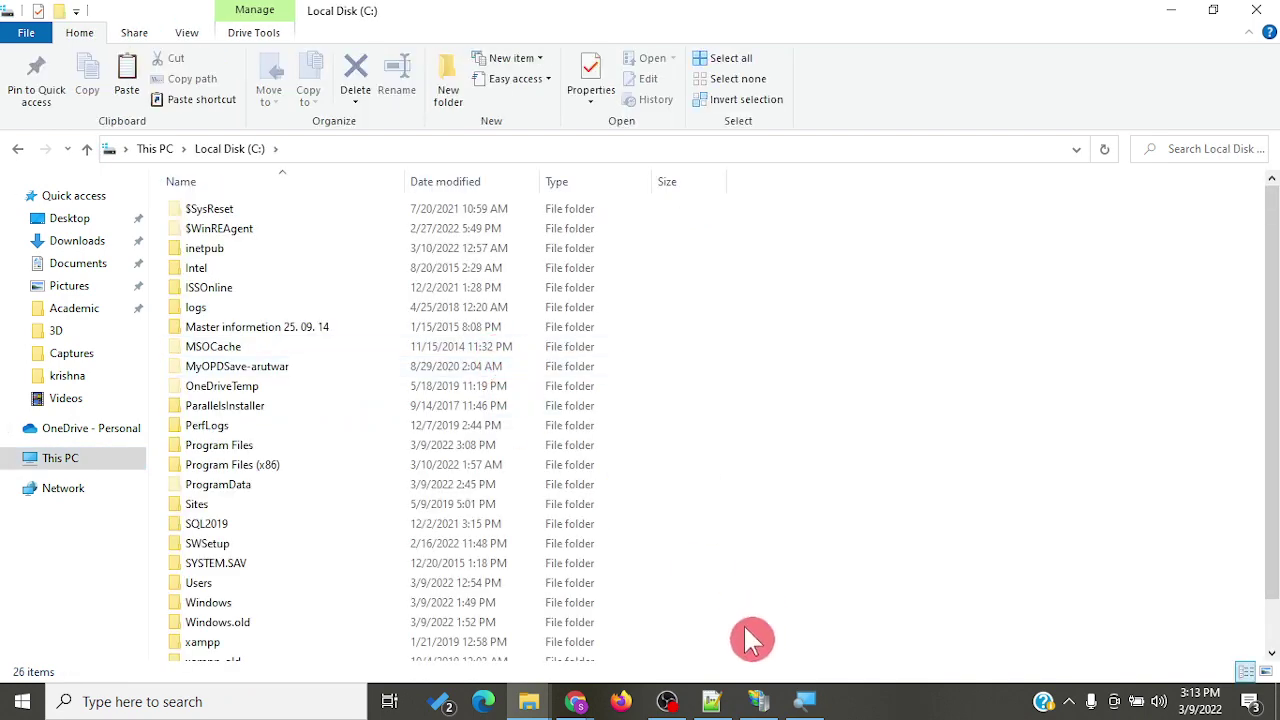
Step: Switch to instructions.txt in Notepad++, highlight "IIS Server" in step 1, and return to File Explorer
left_click(711, 701)
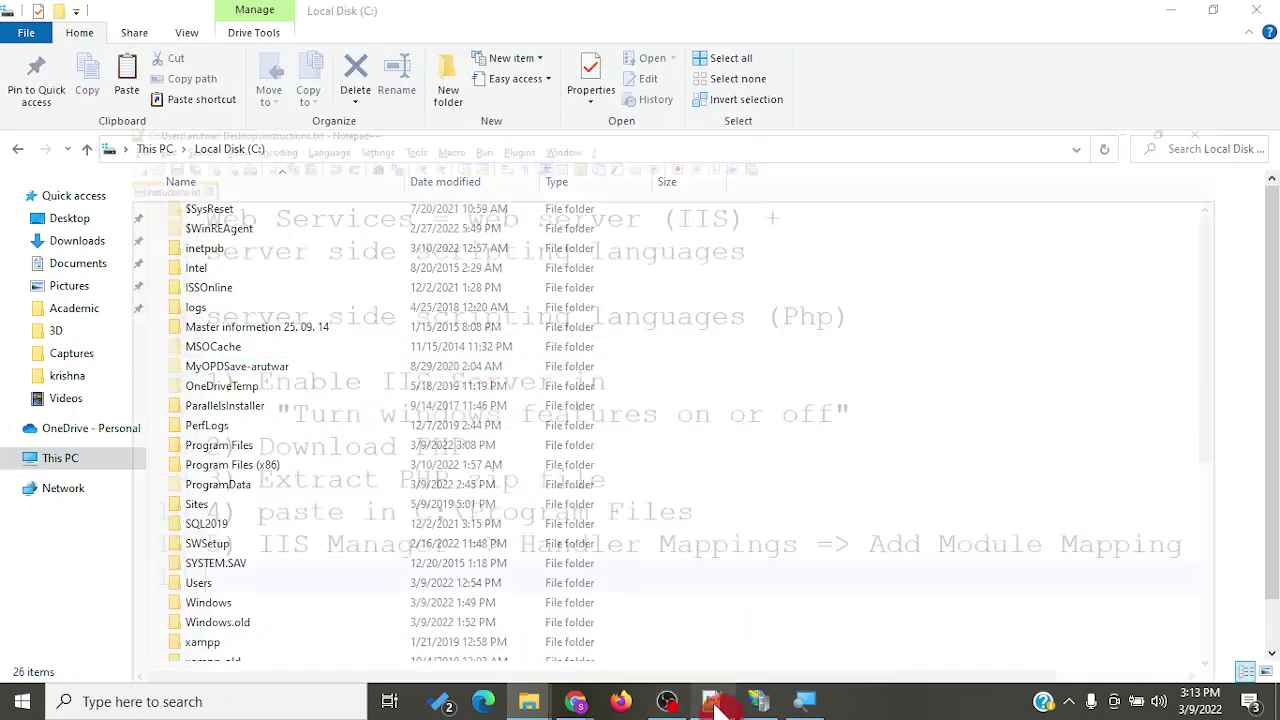
left_click_drag(293, 301, 510, 310)
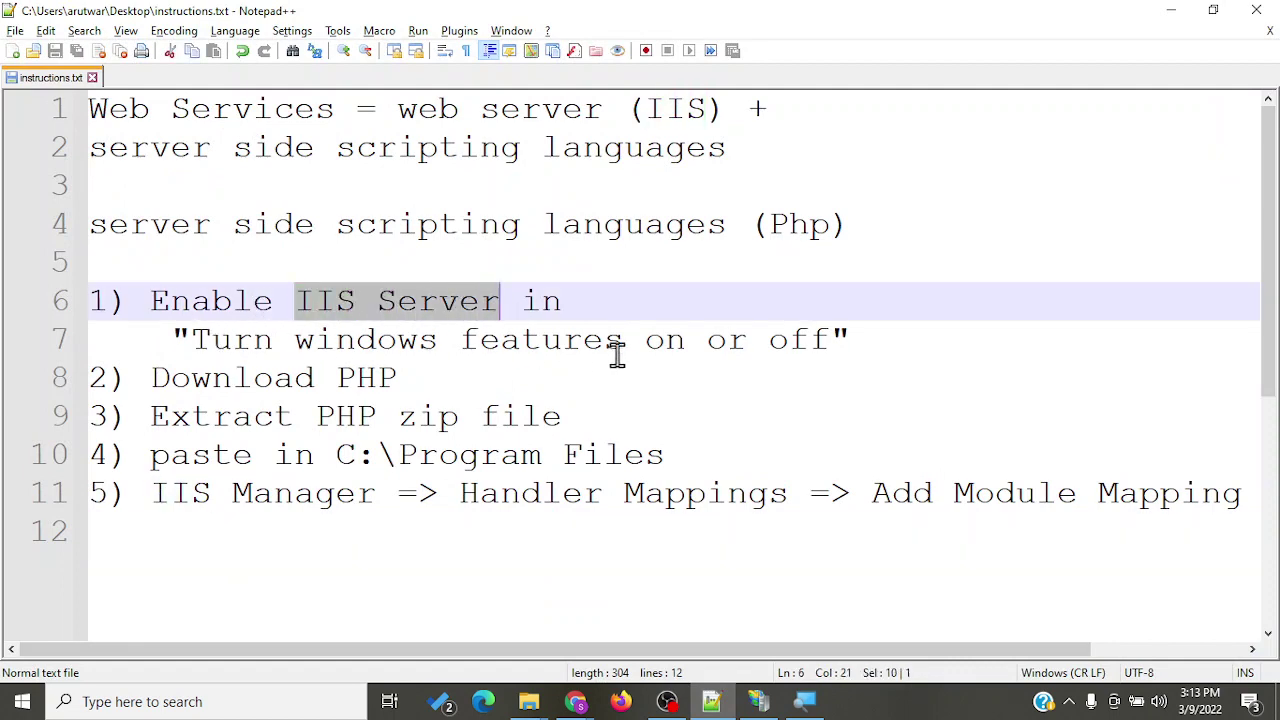
left_click(1170, 12)
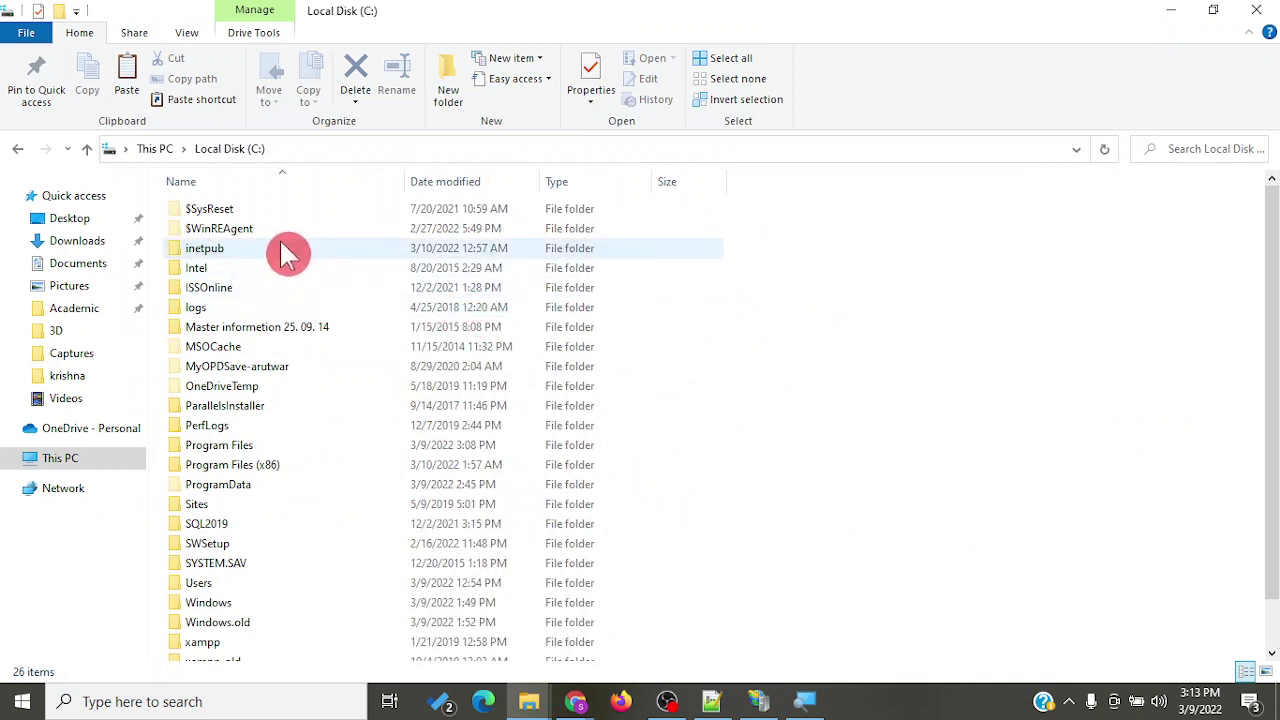
Step: Open the inetpub folder on Local Disk (C:) and look over its subfolders
left_click(283, 252)
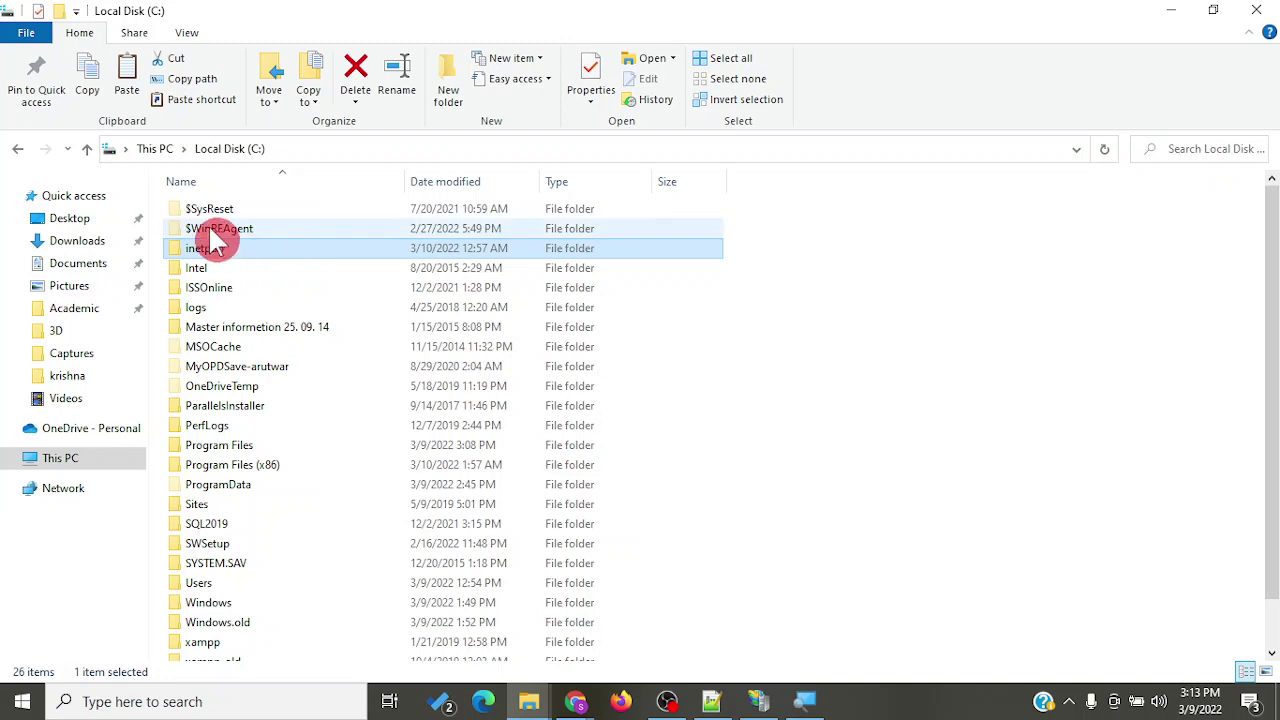
mouse_move(194, 251)
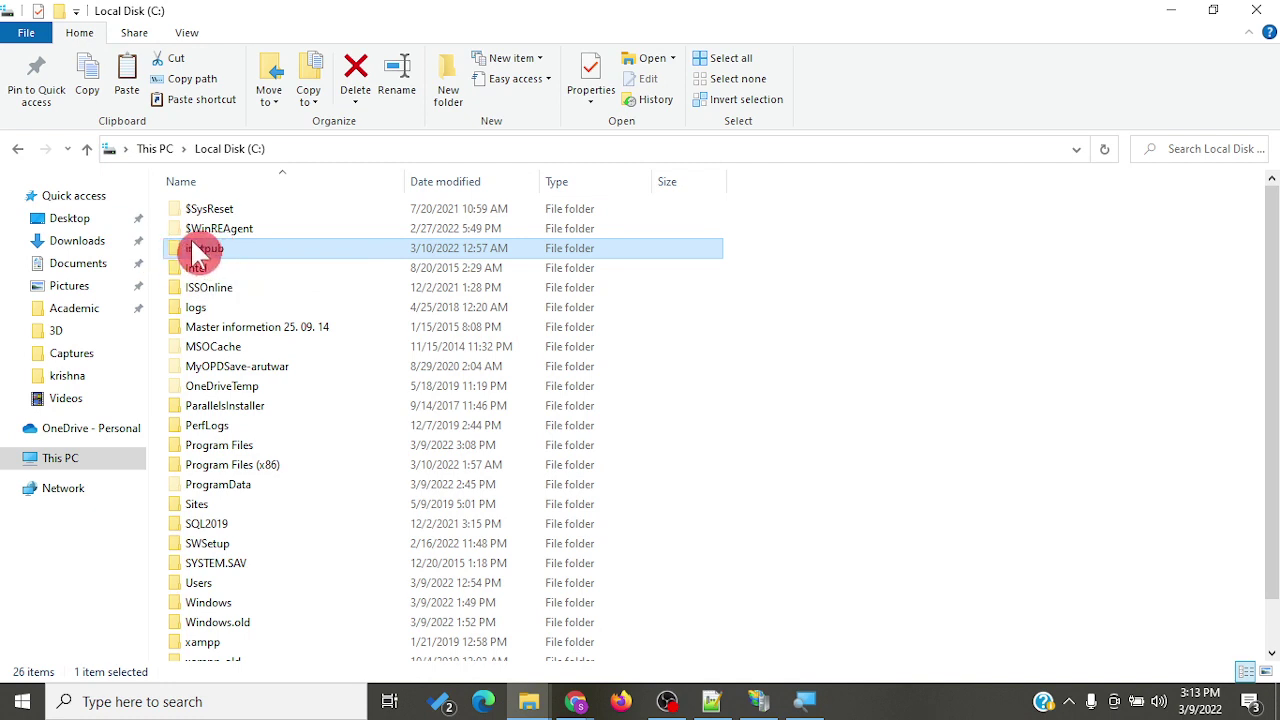
double_click(207, 256)
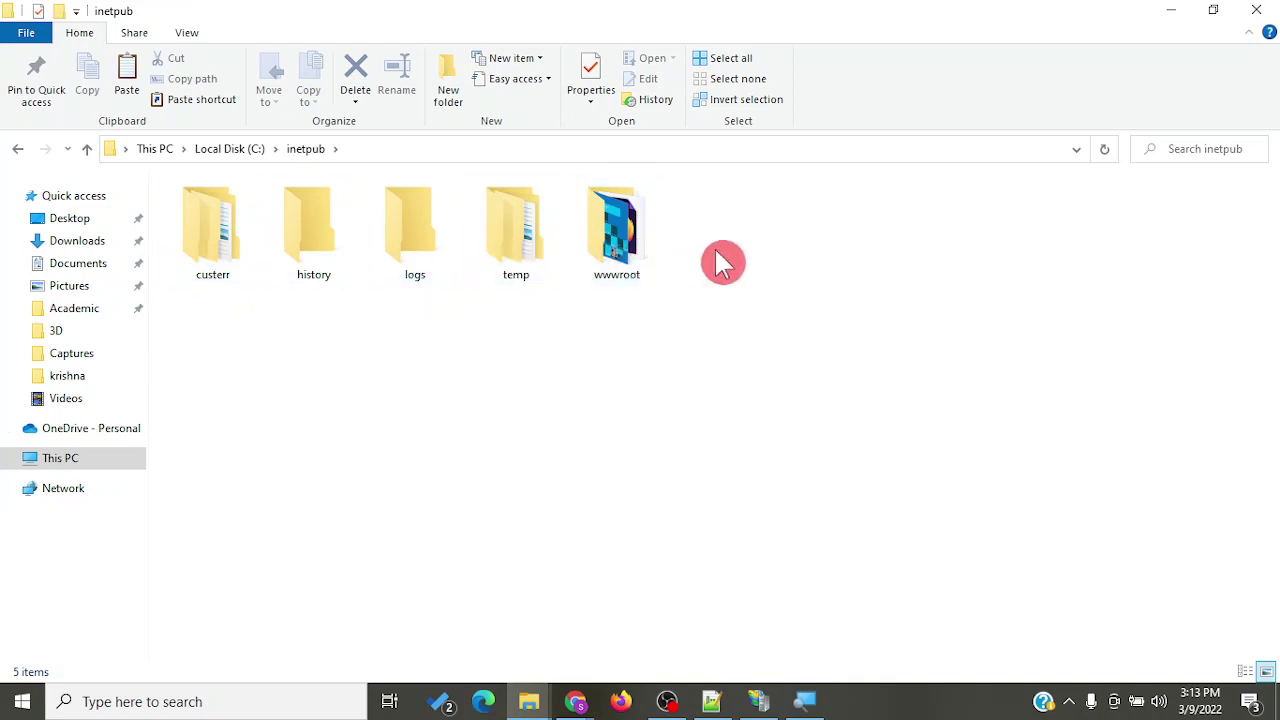
left_click(318, 262)
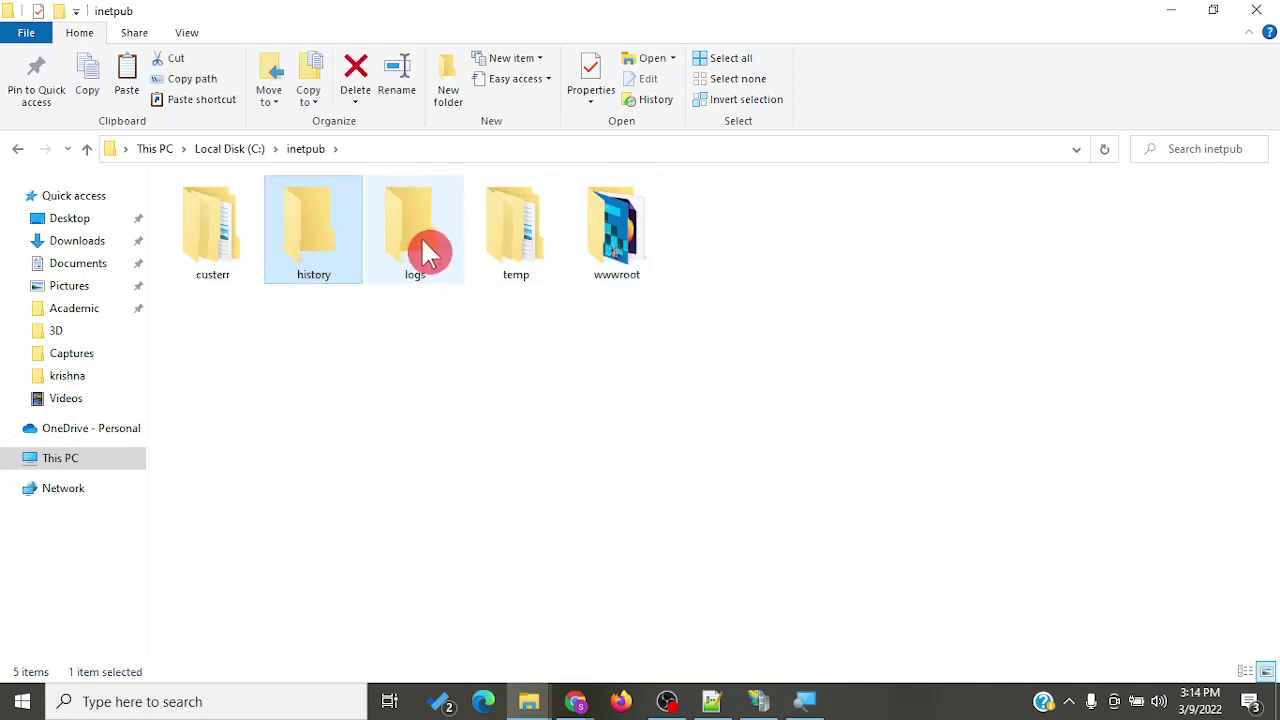
Step: Open the wwwroot folder inside inetpub
left_click(423, 251)
left_click(509, 251)
left_click(596, 266)
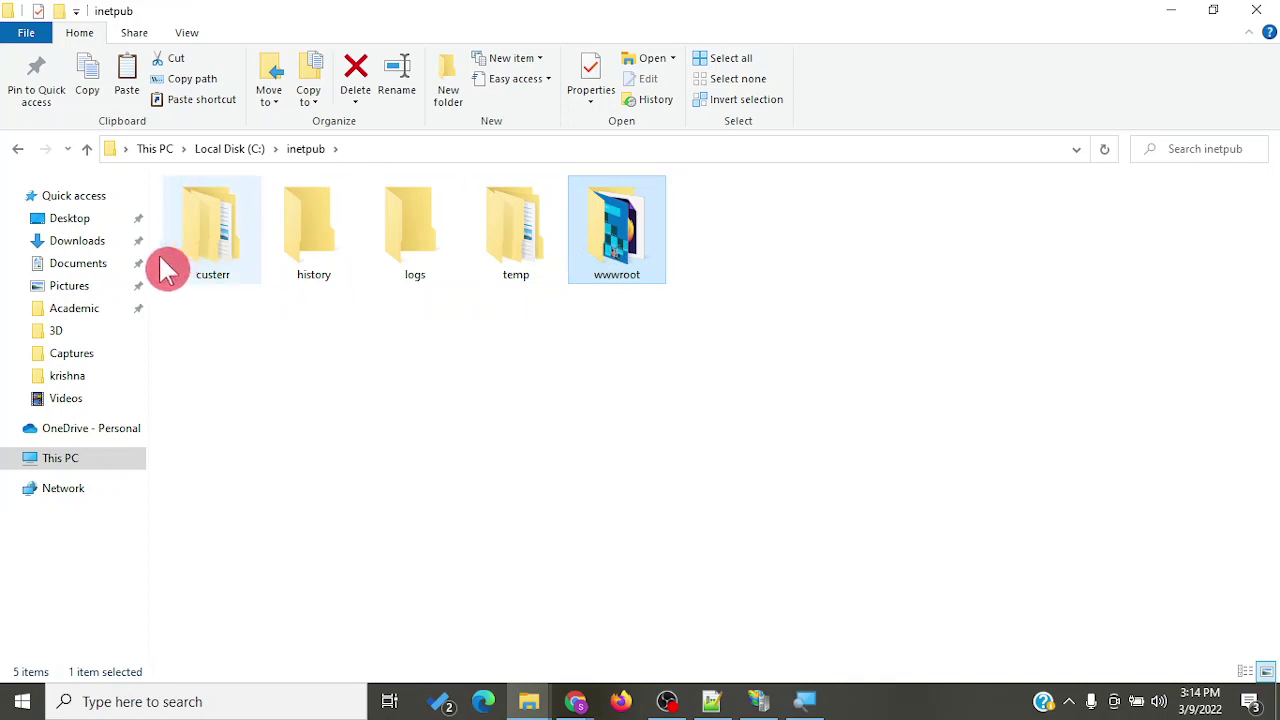
double_click(634, 266)
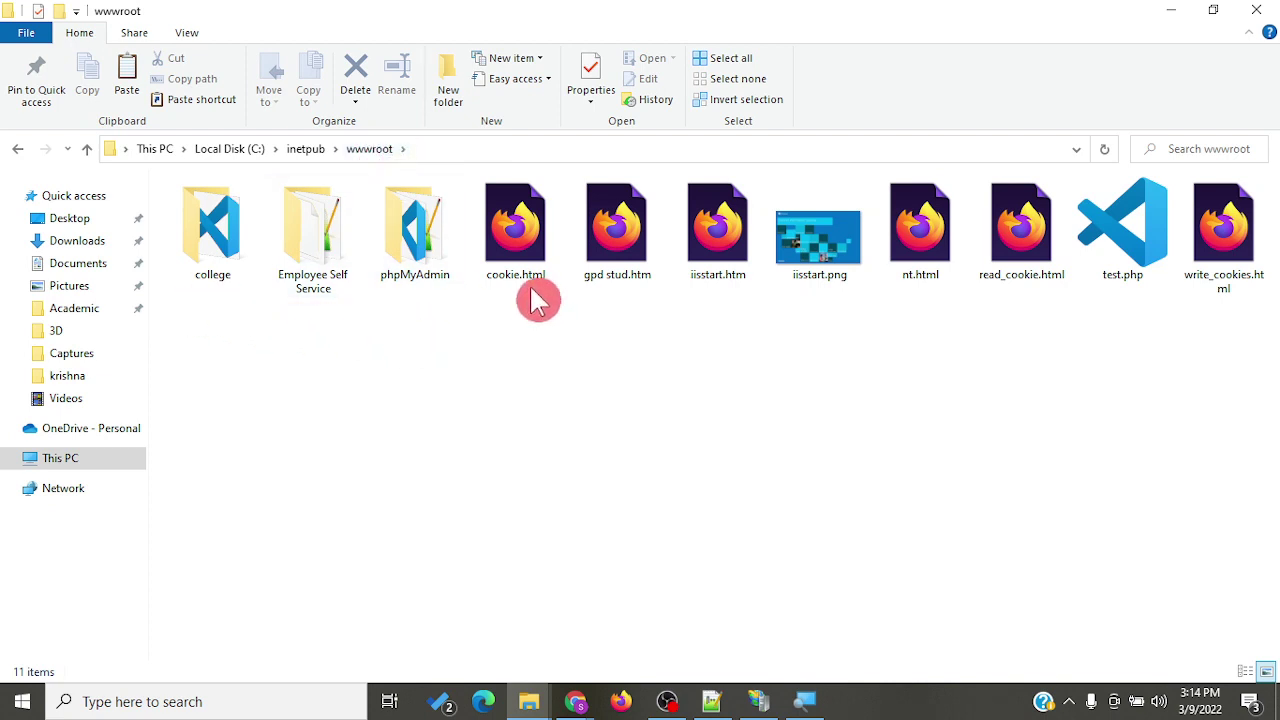
Step: Open nt.html in Notepad++ and highlight its form block and the action="test.php" attribute
left_click(905, 278)
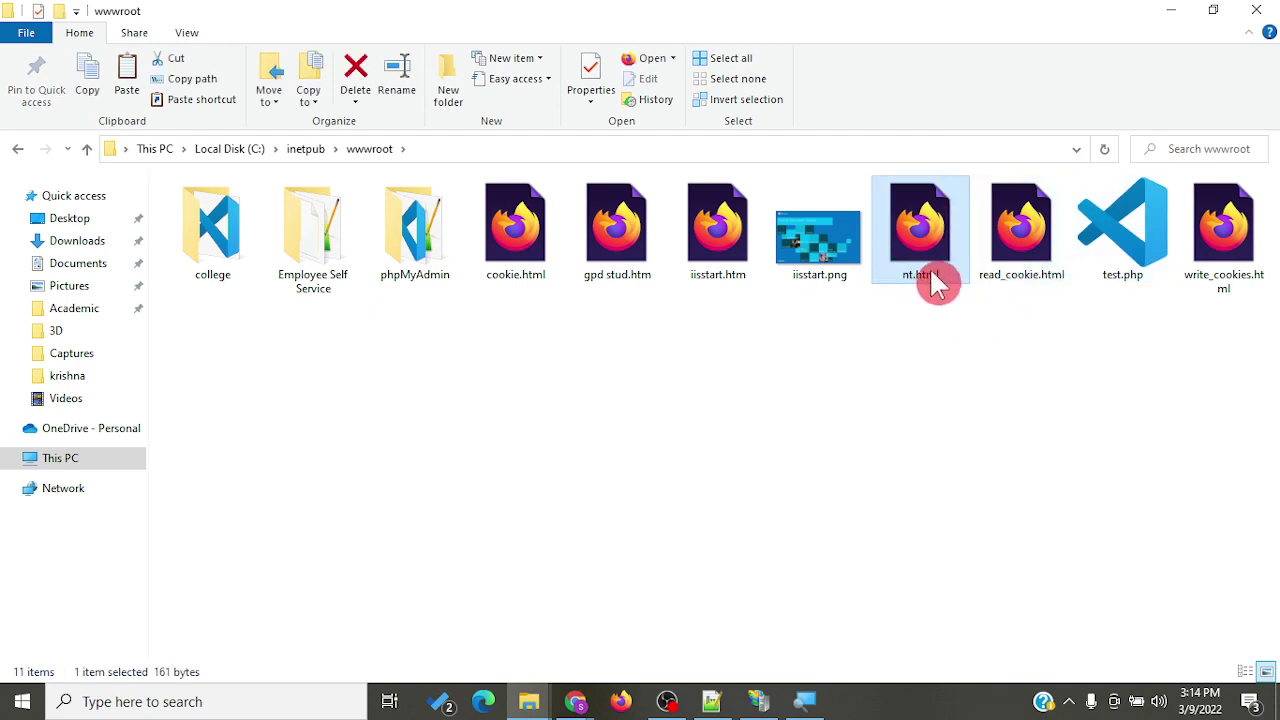
right_click(932, 275)
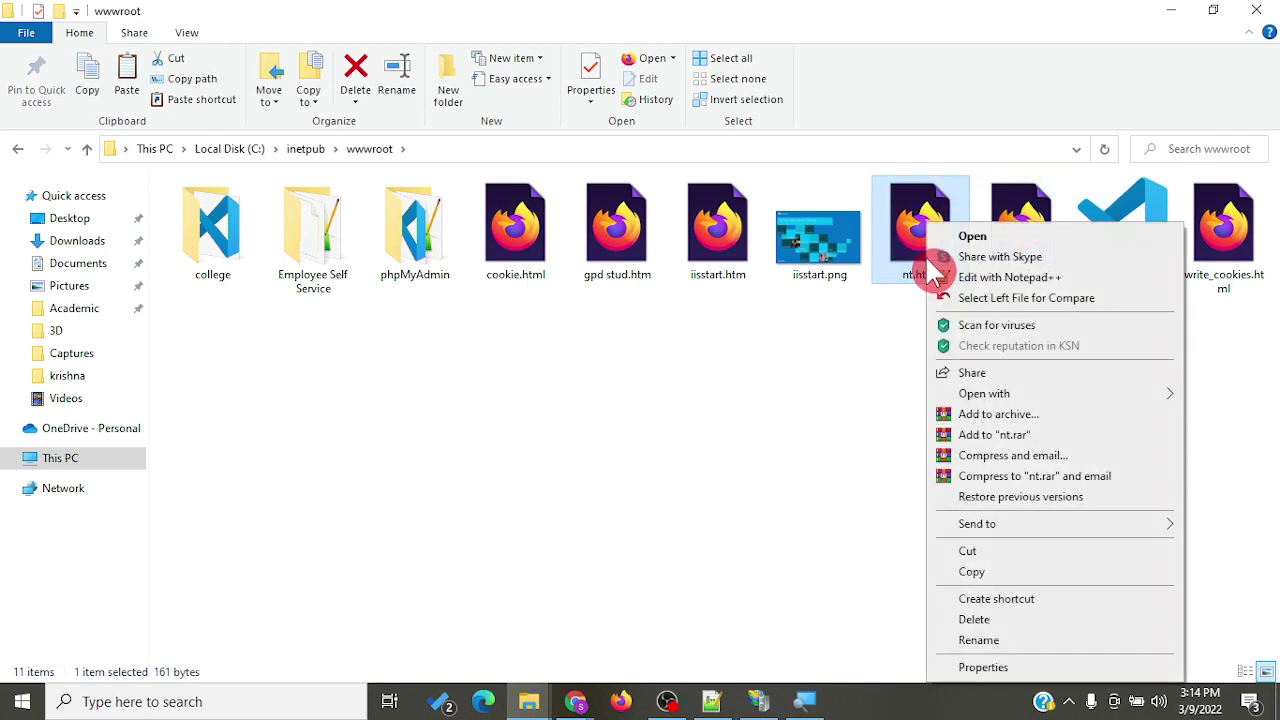
left_click(994, 280)
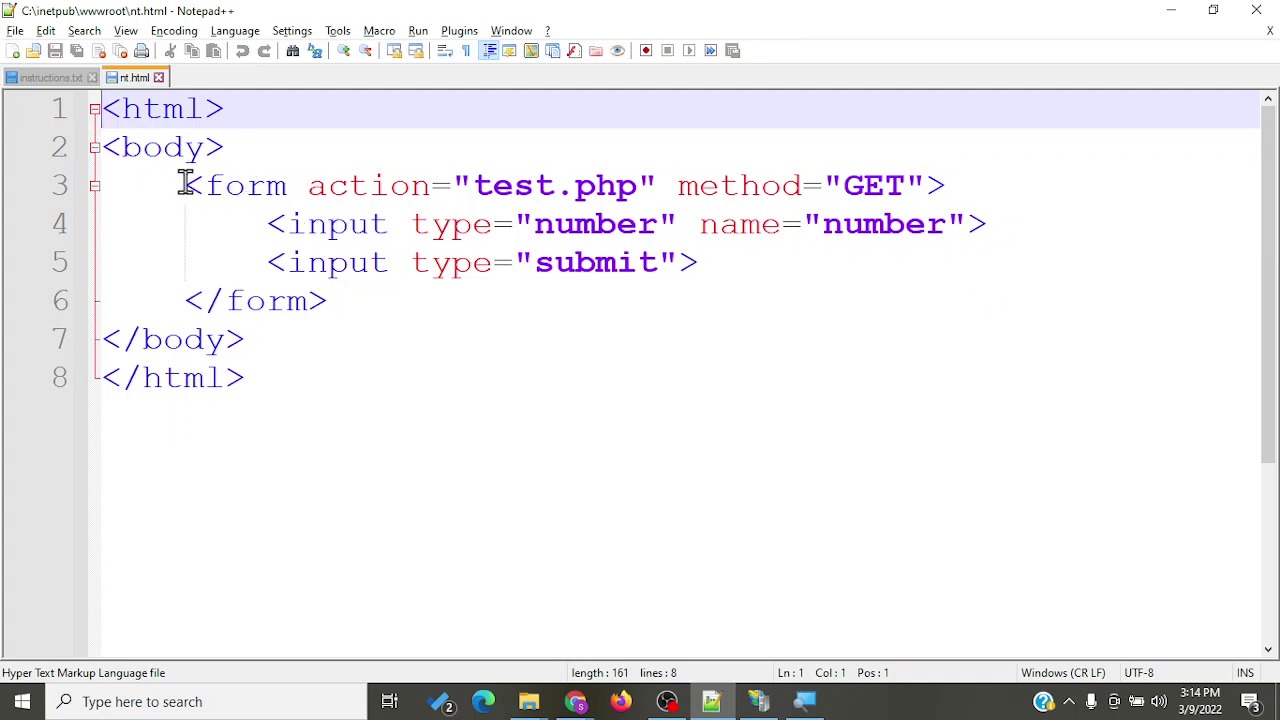
left_click_drag(184, 185, 346, 318)
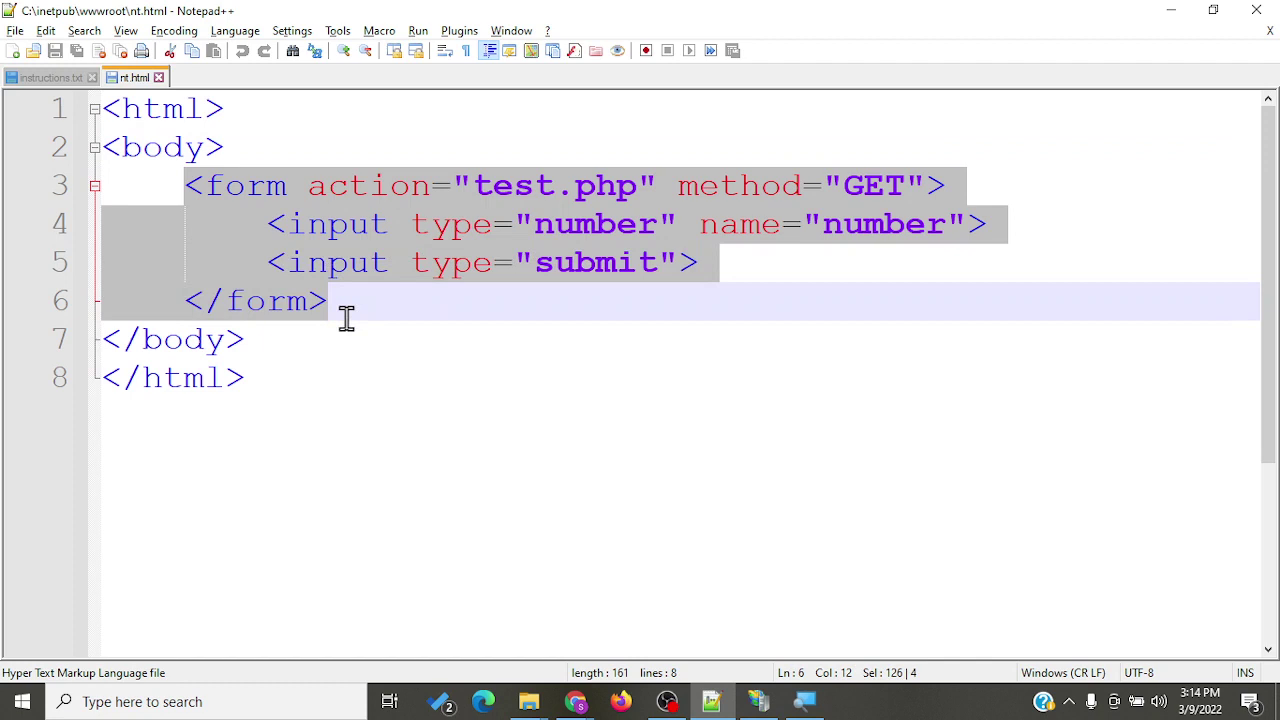
left_click(380, 226)
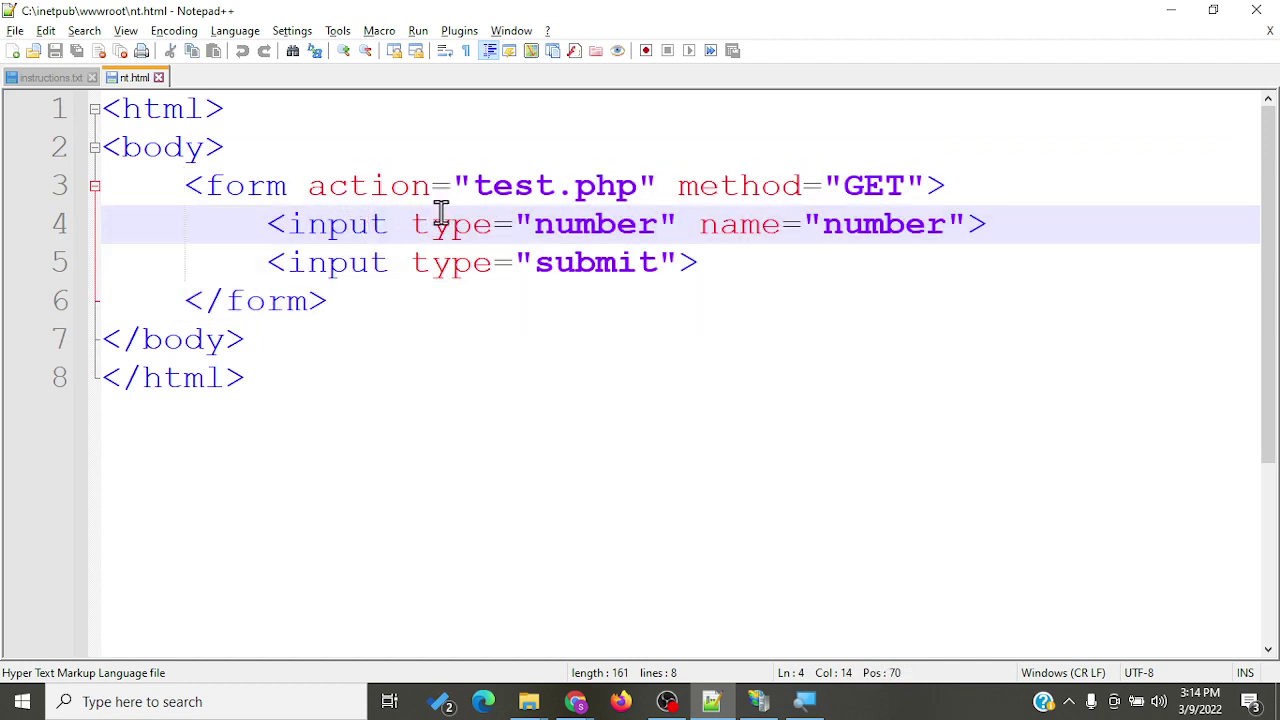
left_click_drag(309, 187, 659, 190)
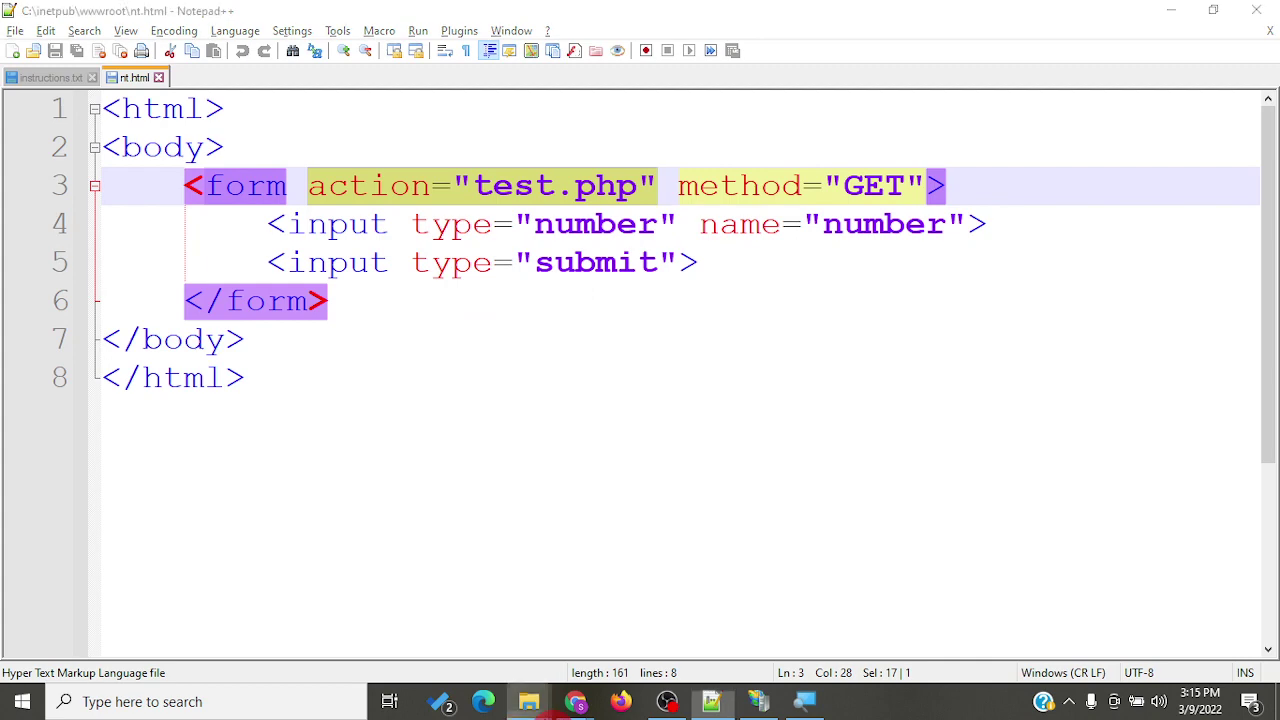
Step: Switch back to the wwwroot folder in File Explorer and open test.php in Notepad++
mouse_move(529, 701)
left_click(597, 637)
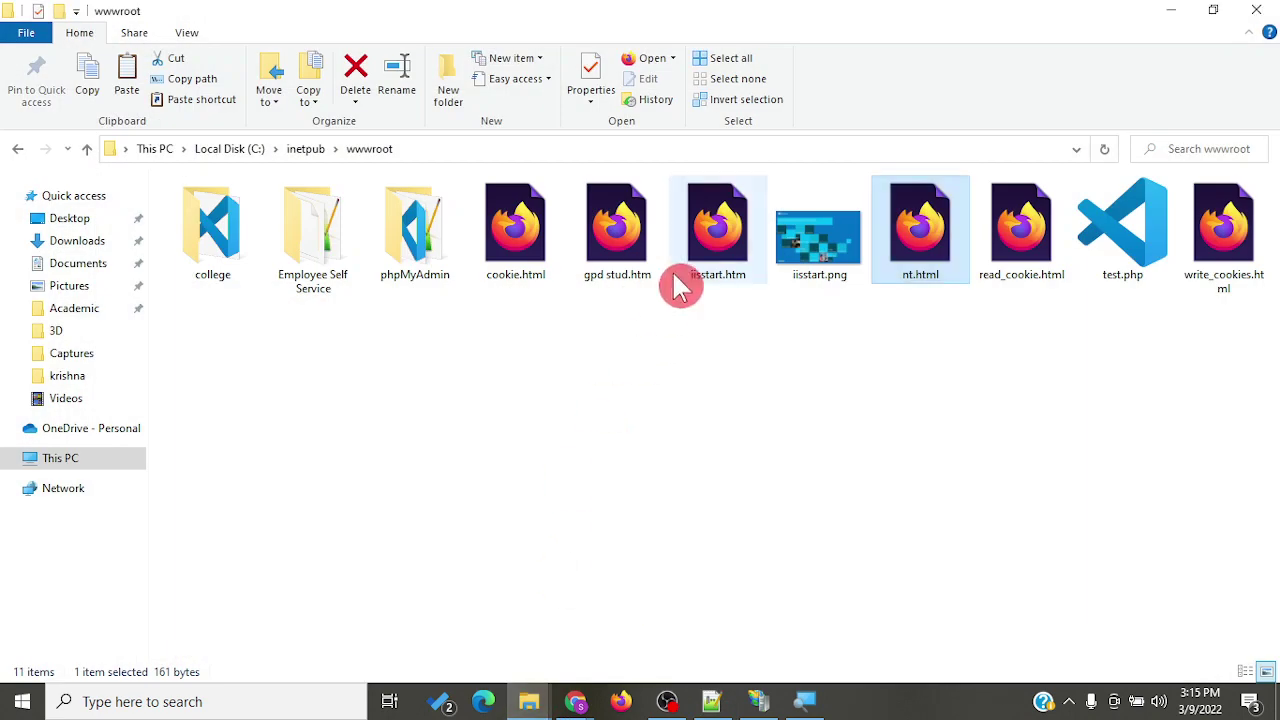
left_click(1110, 282)
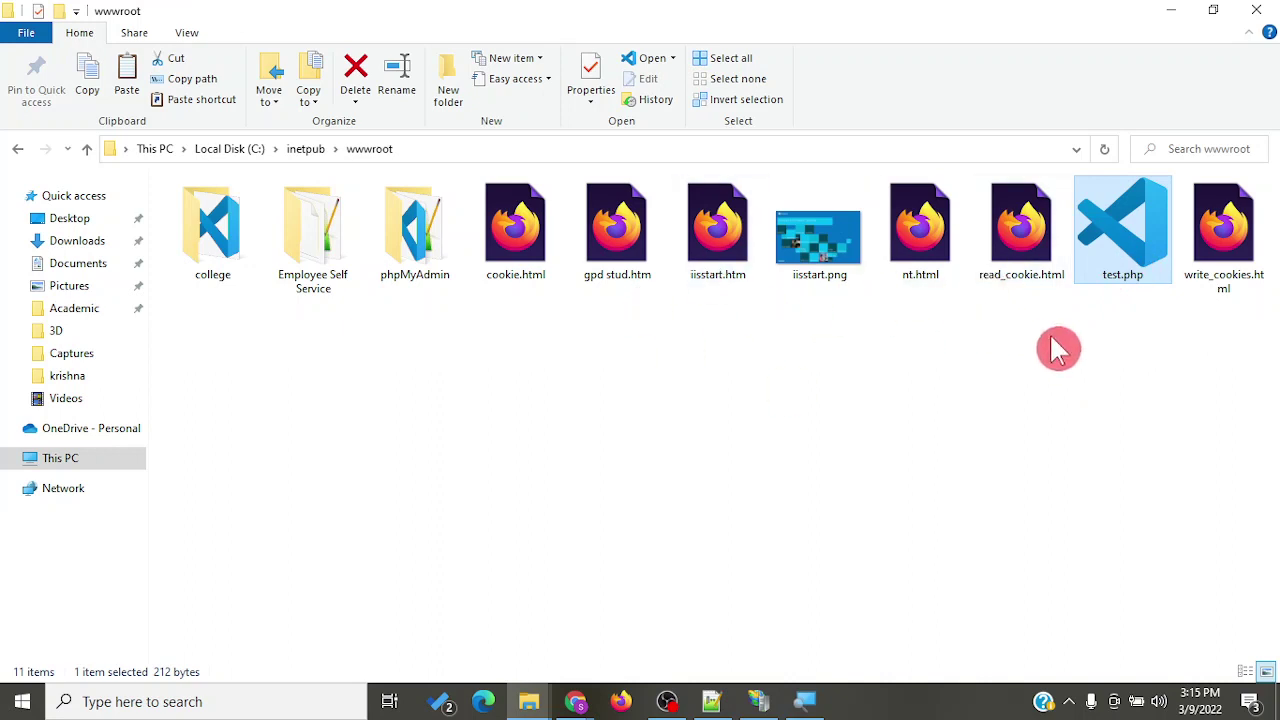
left_click(921, 271)
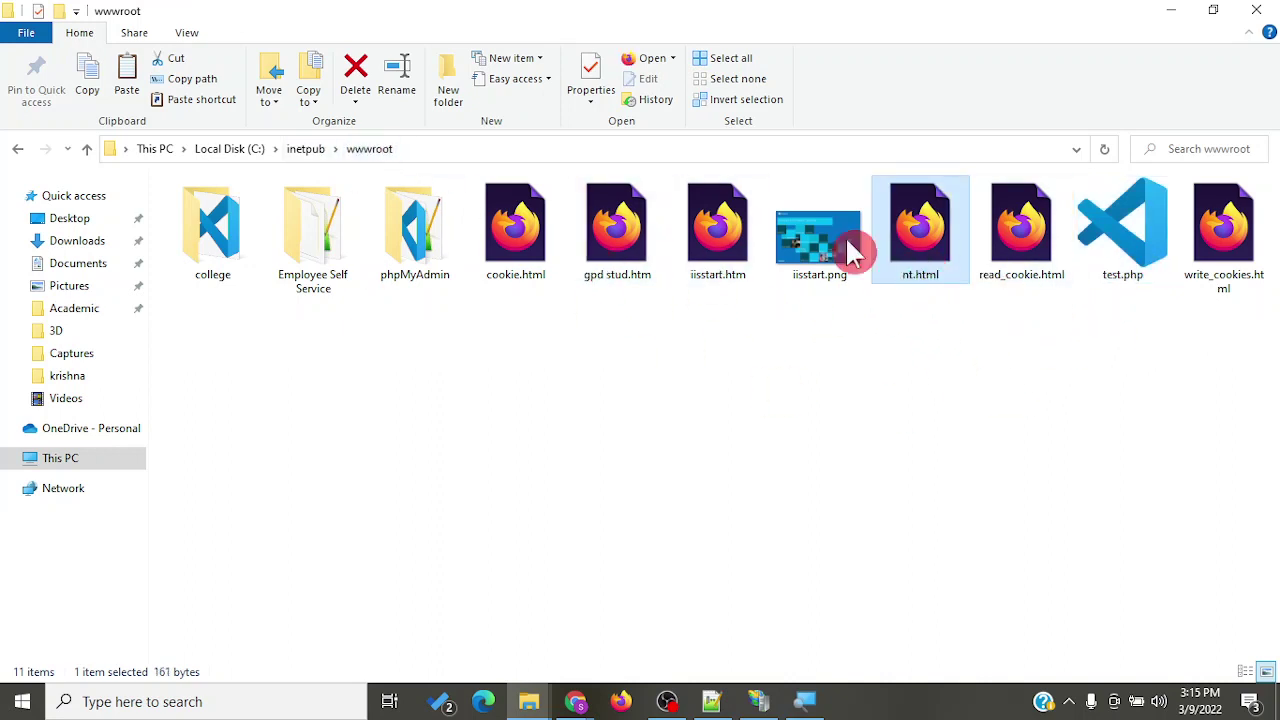
left_click(1127, 268)
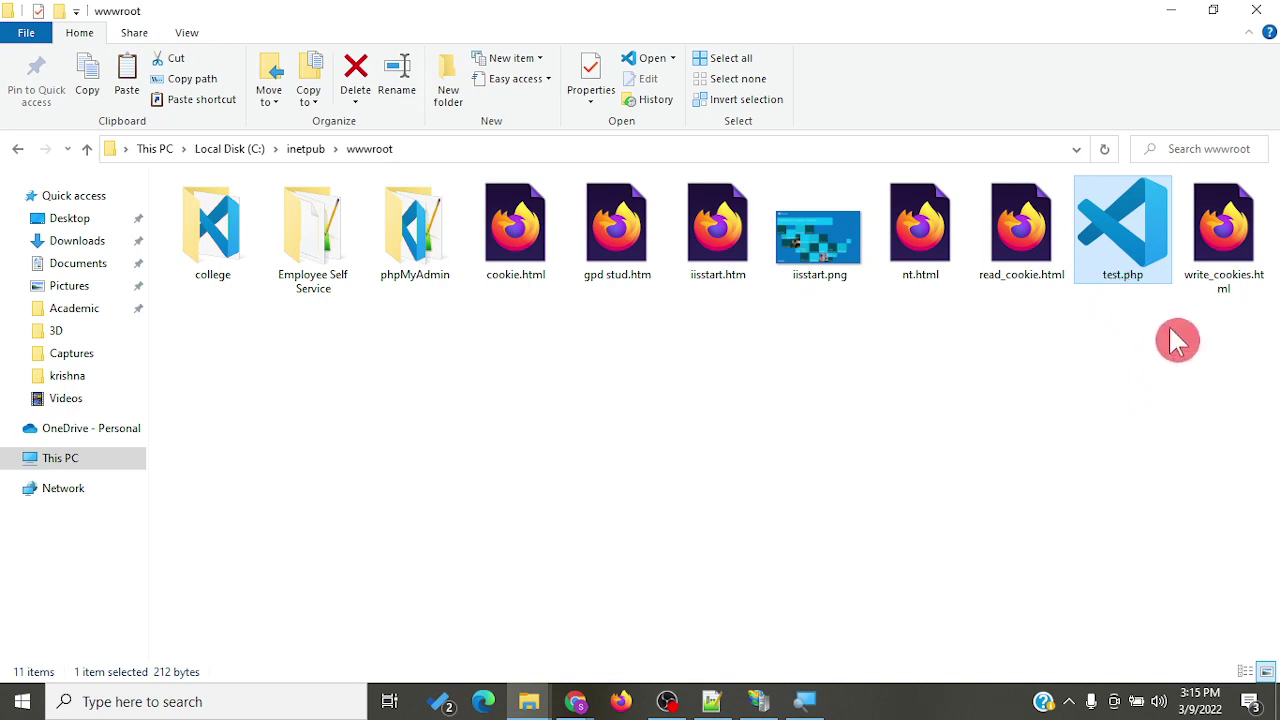
right_click(1137, 266)
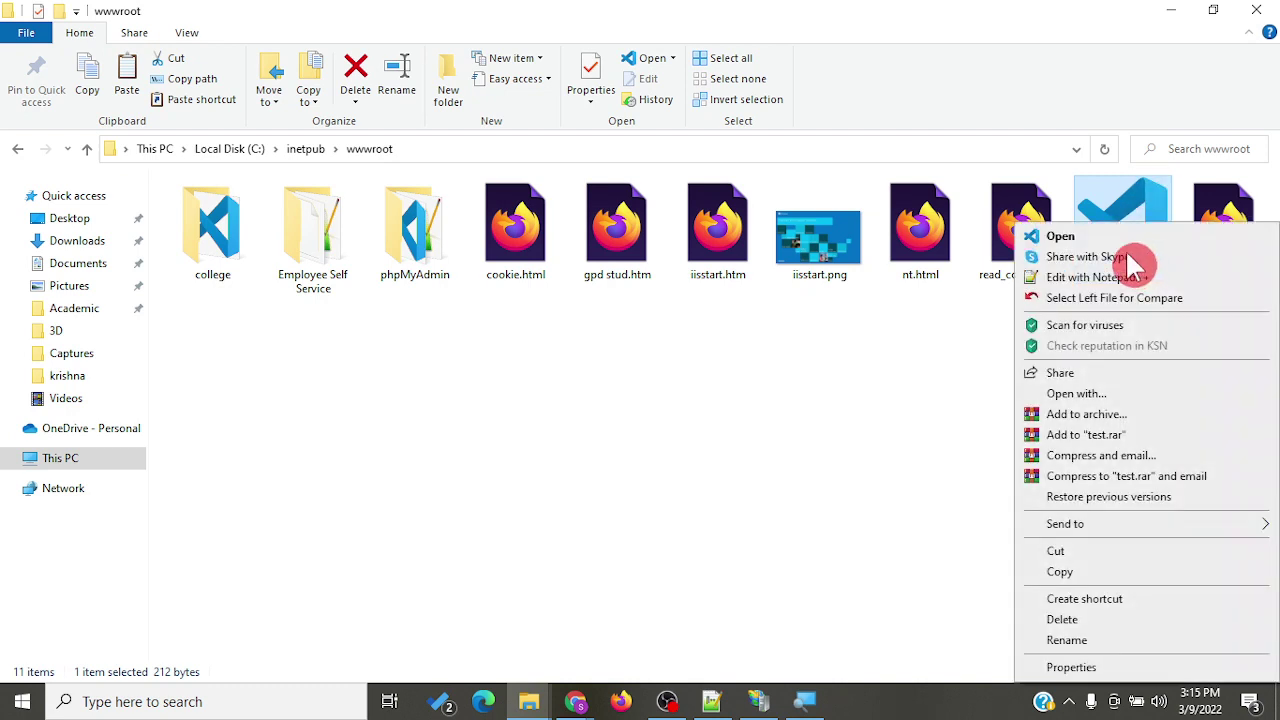
left_click(1070, 244)
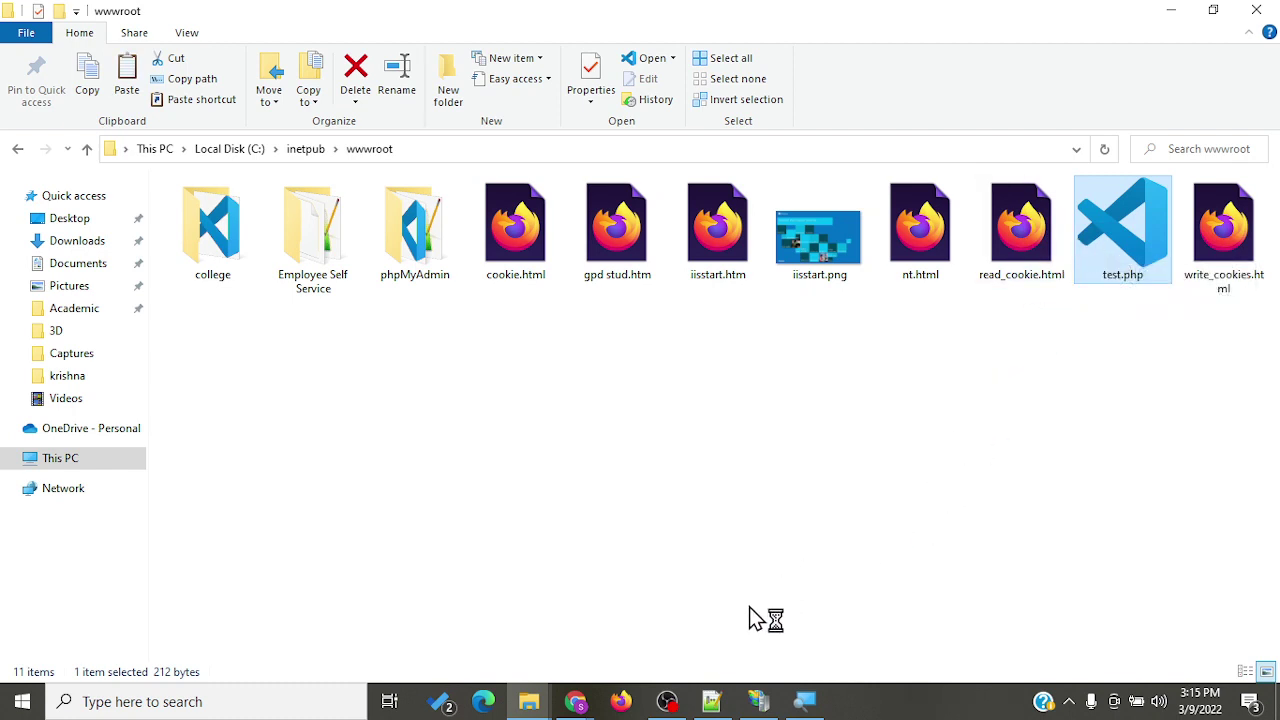
left_click(1111, 260)
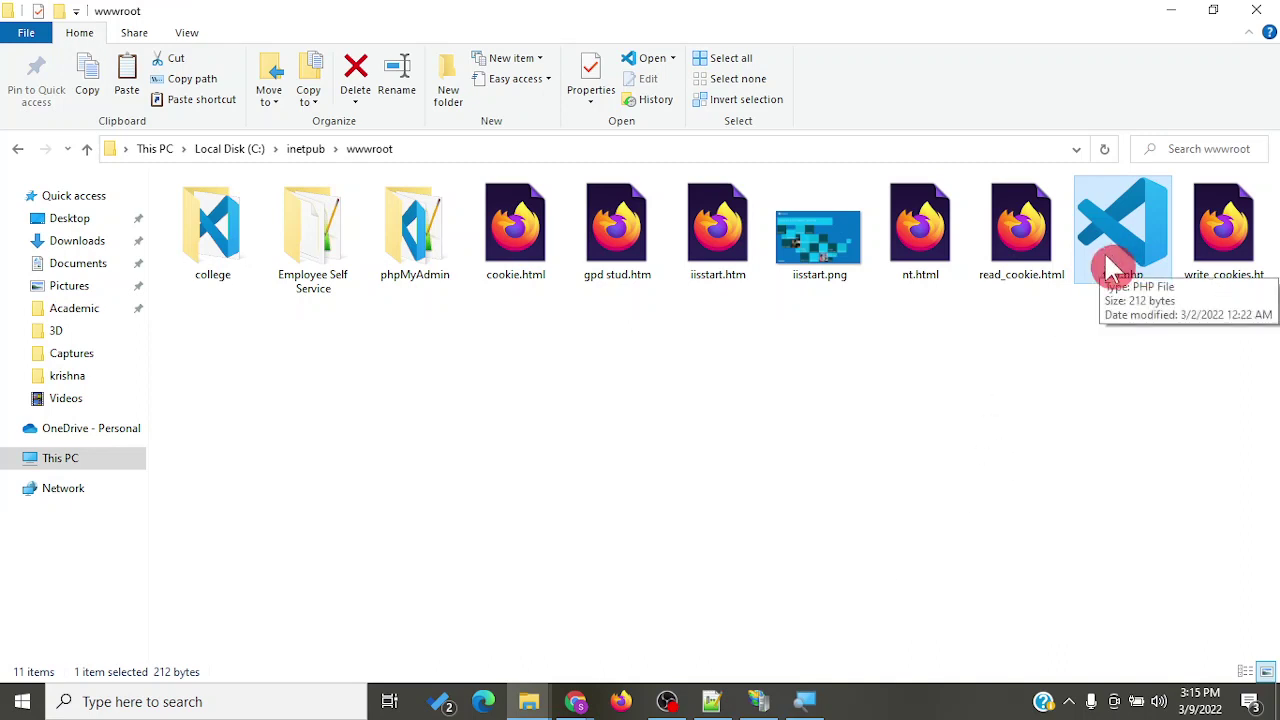
right_click(1111, 260)
left_click(1036, 276)
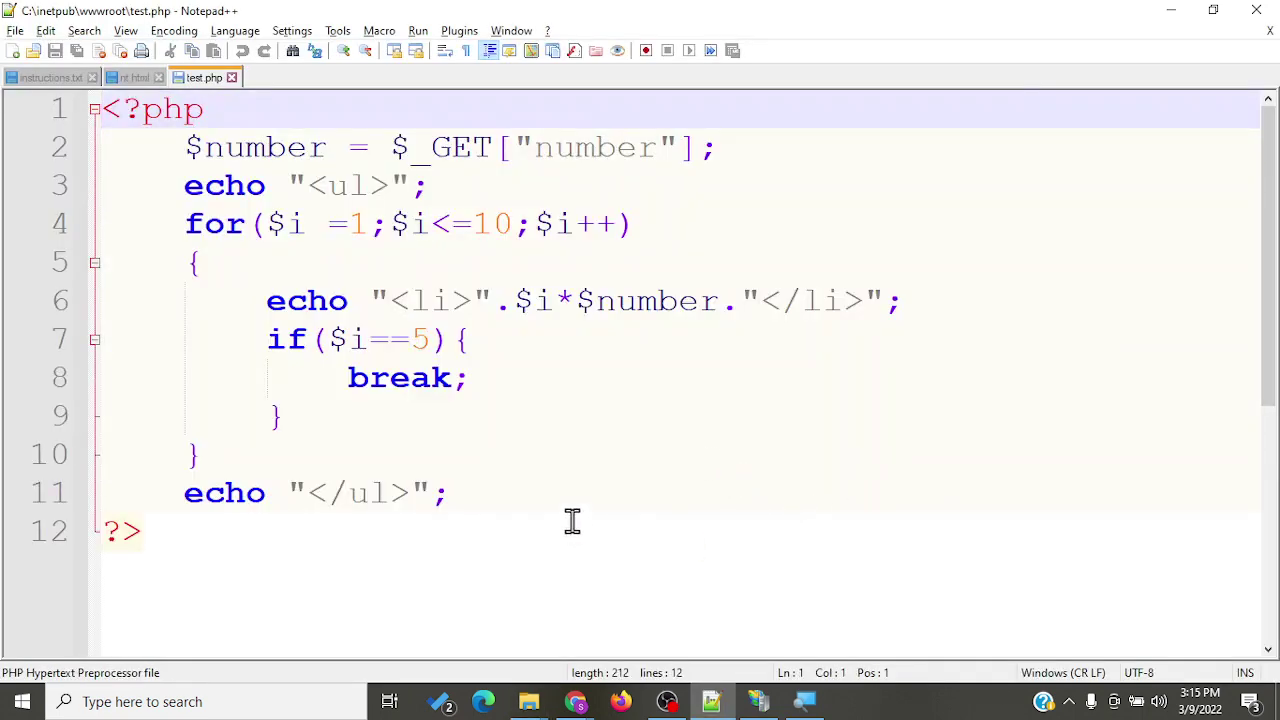
Step: Highlight the PHP code in test.php from line 2 to the closing tag, and close the Visual Studio Code window
scroll(581, 507, "up", 1)
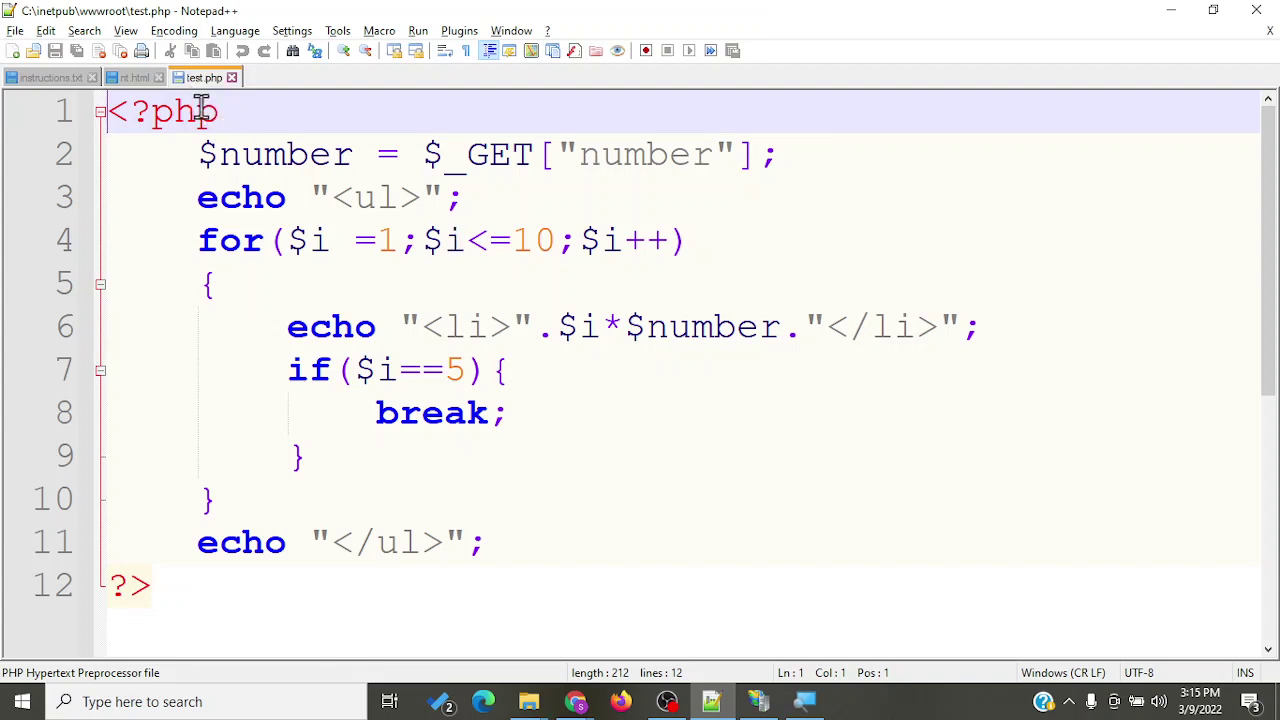
left_click_drag(197, 155, 297, 240)
left_click_drag(464, 483, 492, 574)
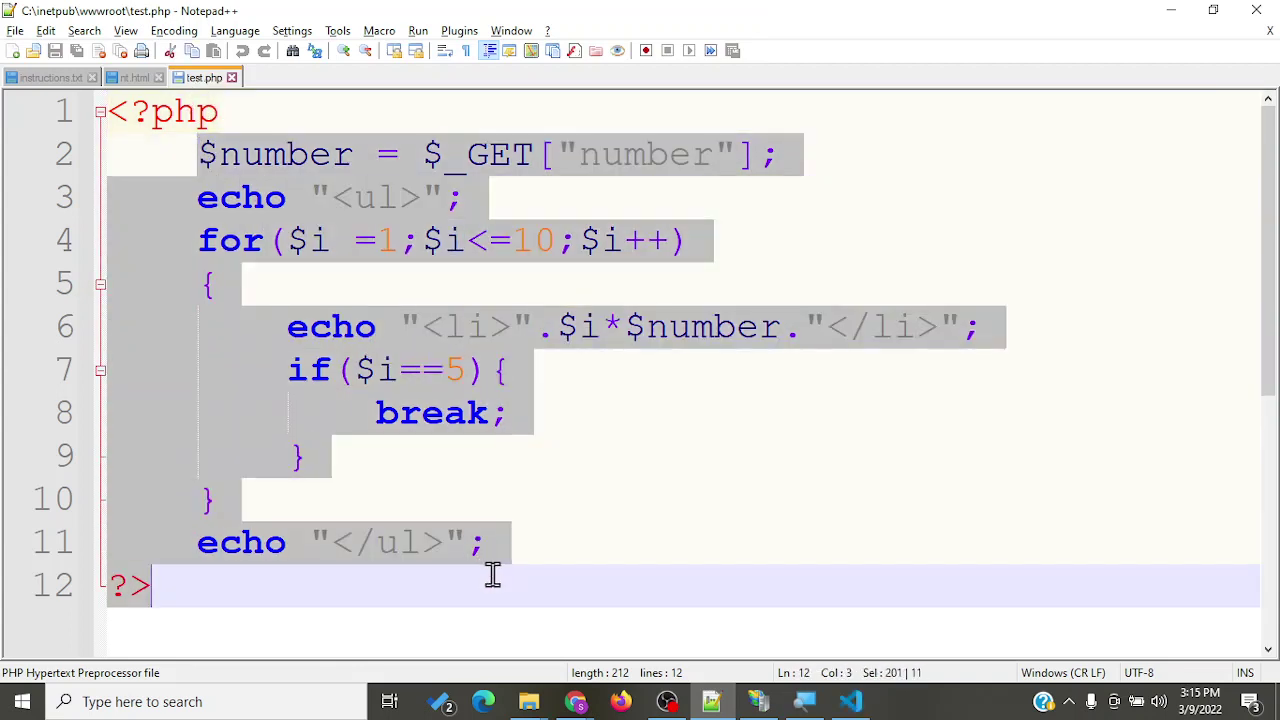
left_click(485, 548)
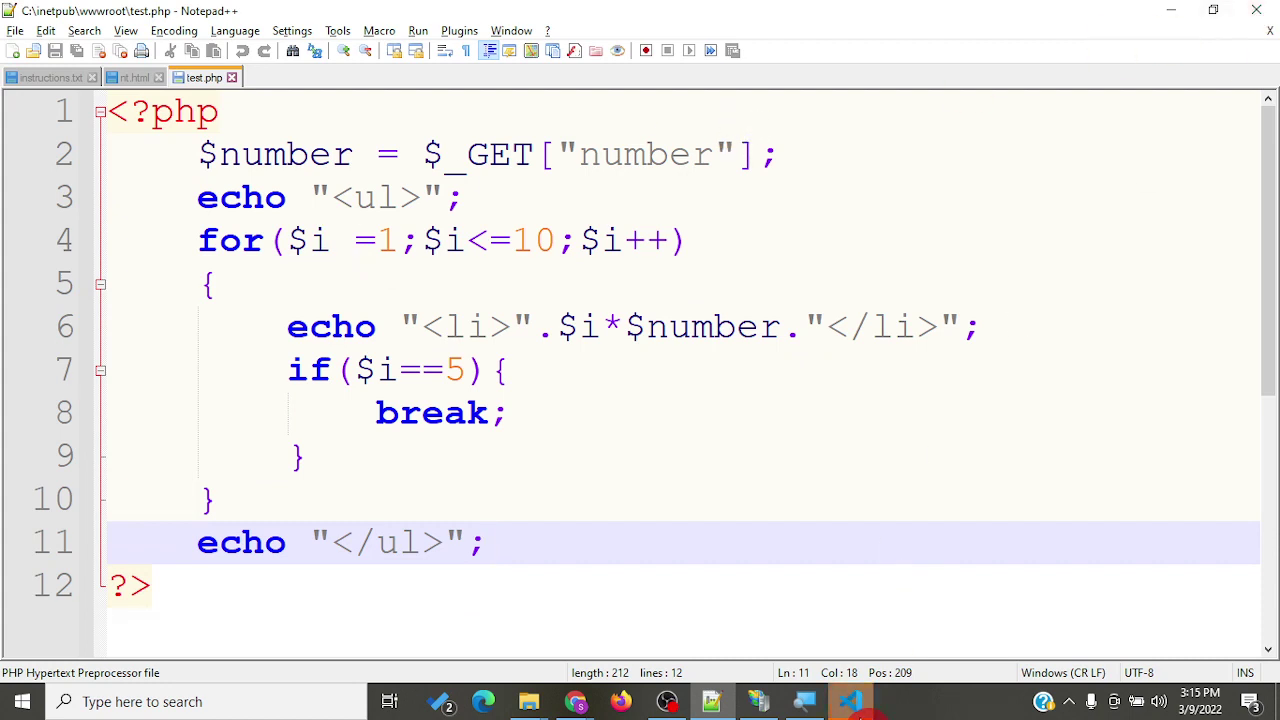
mouse_move(860, 715)
left_click(936, 561)
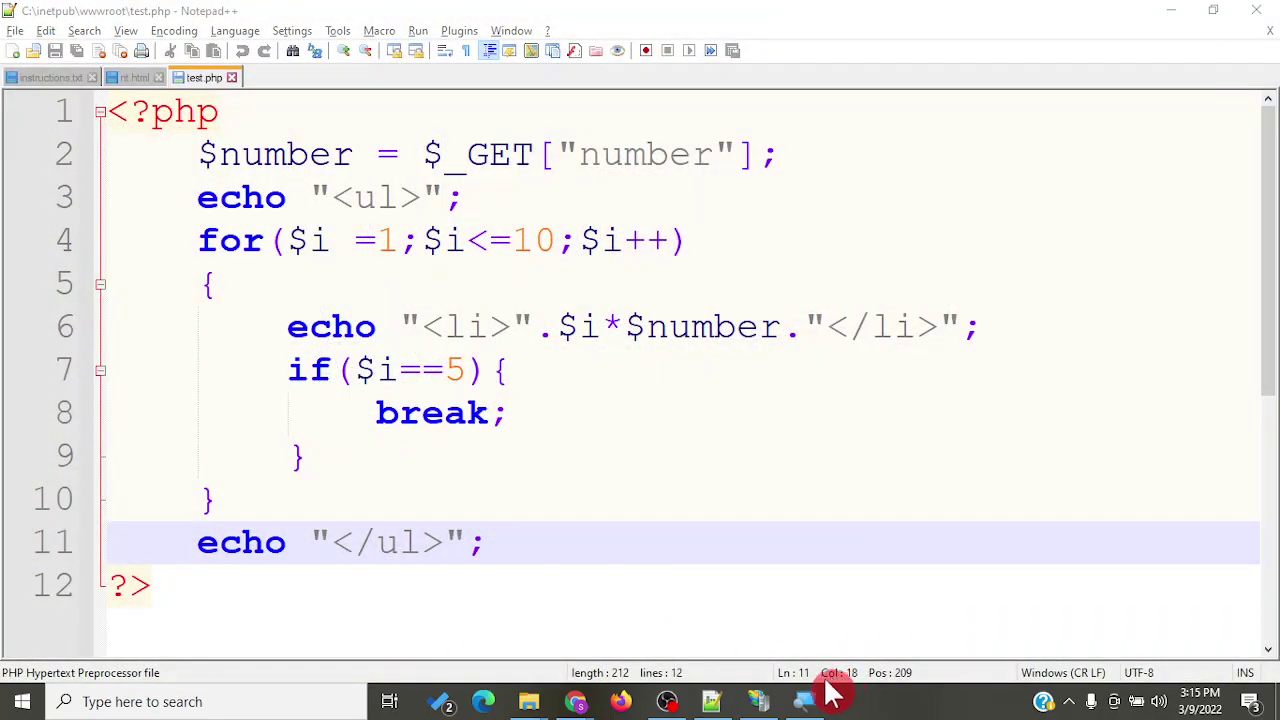
Step: Switch to the New Tab window in Google Chrome and load localhost/nt.html
mouse_move(590, 700)
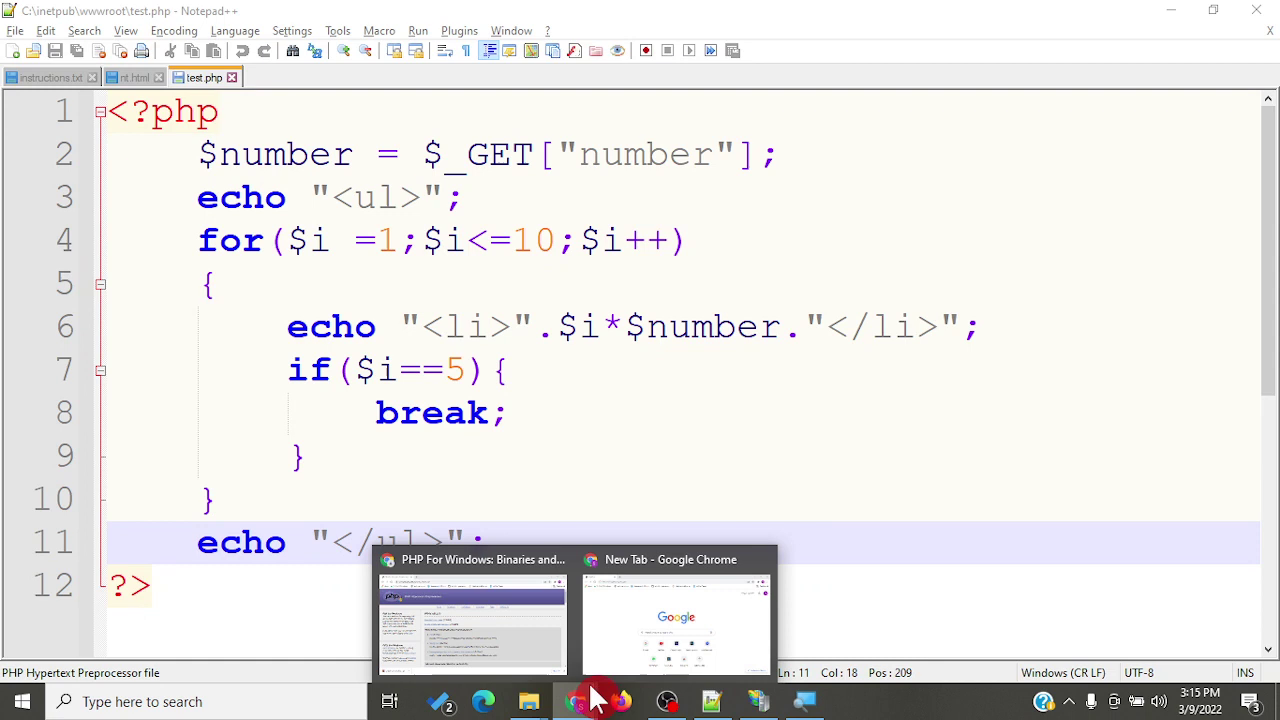
left_click(627, 612)
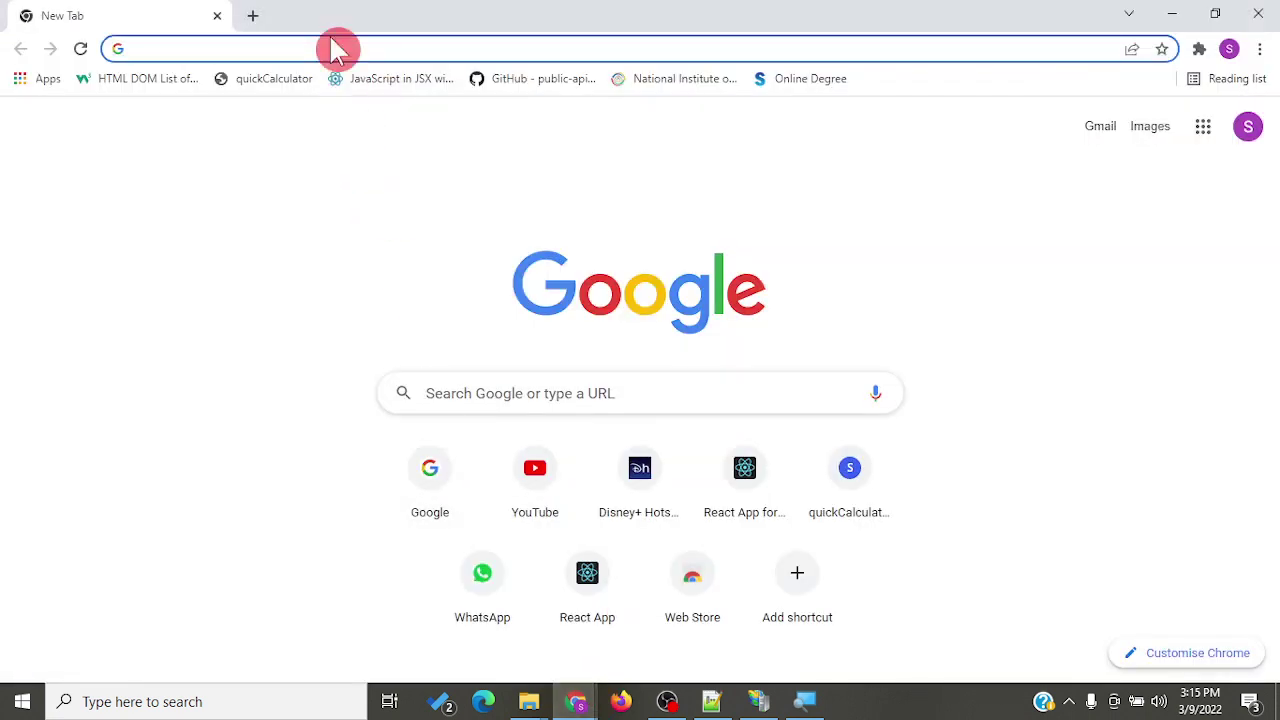
type("localhost/array.html")
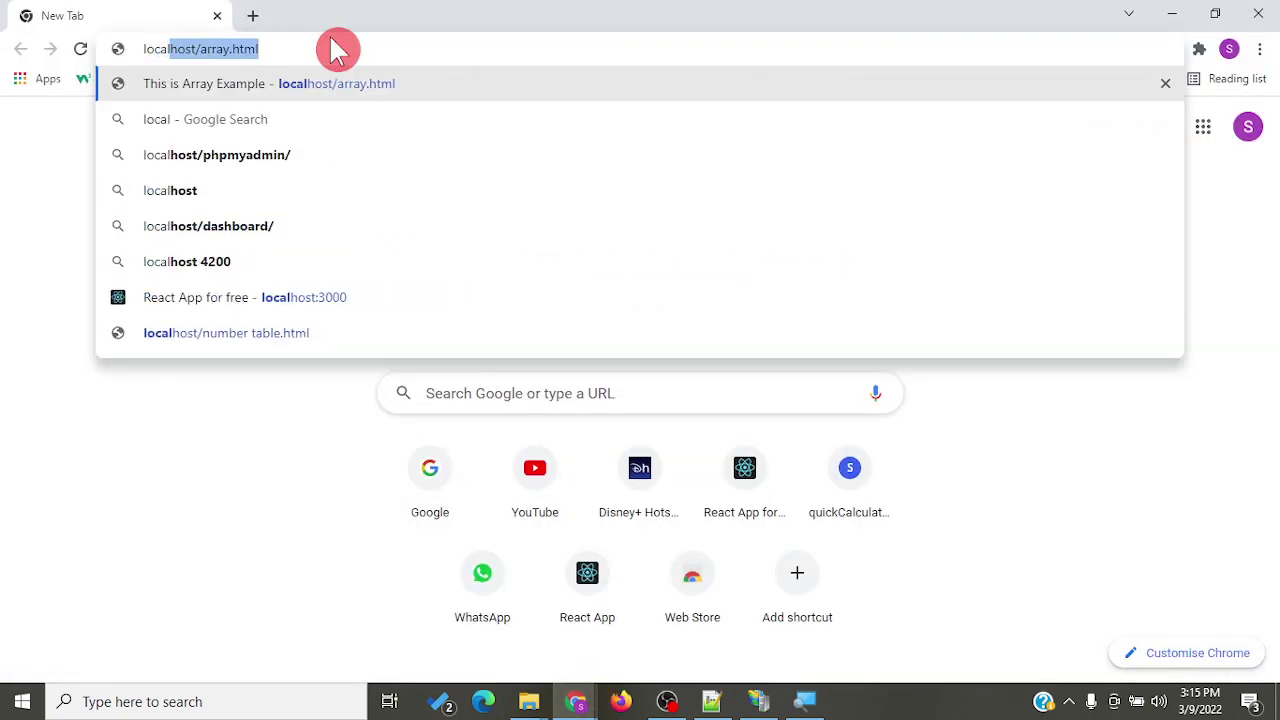
key("Right")
key("BackSpace")
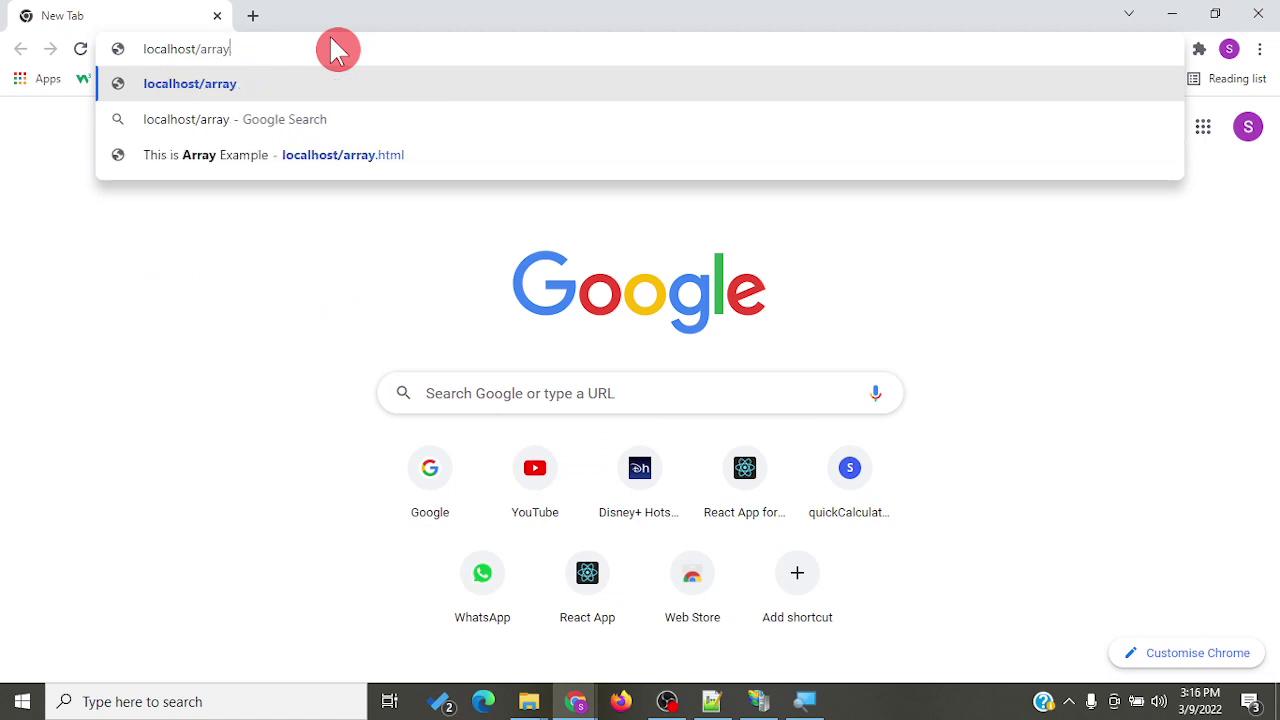
key("BackSpace")
key("BackSpace")
key("BackSpace")
key("BackSpace")
key("BackSpace")
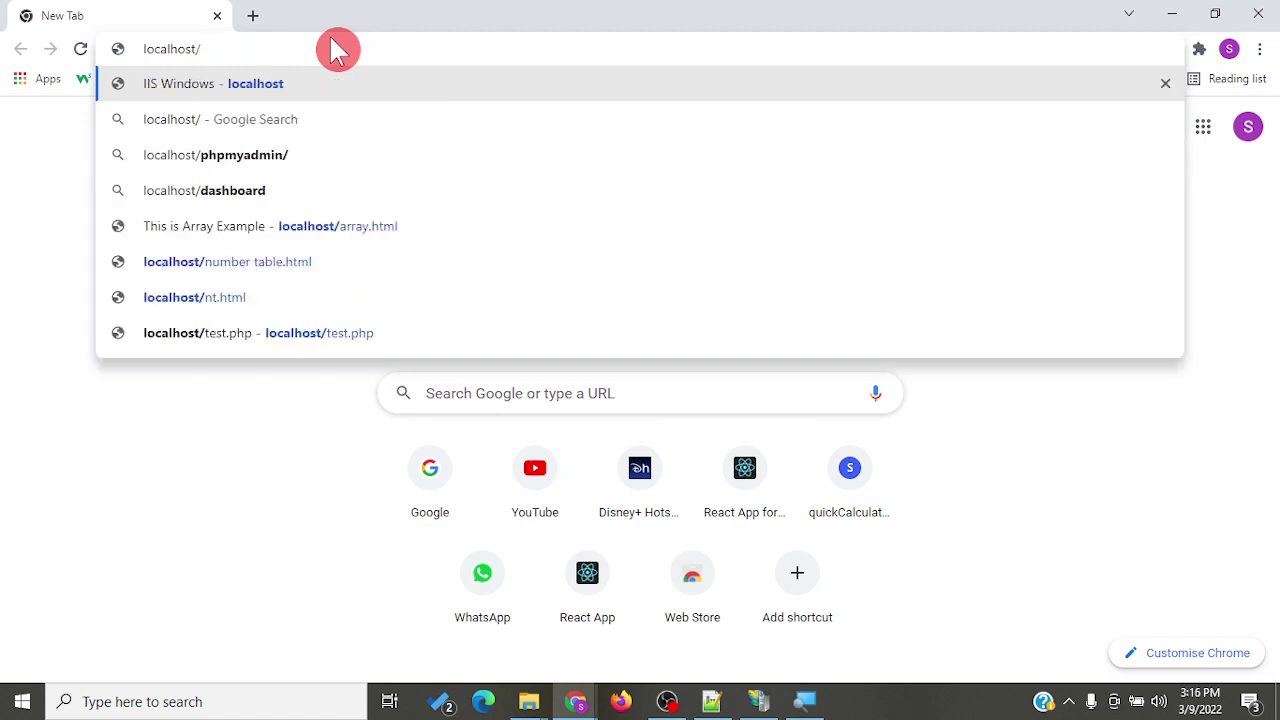
type("nt.html")
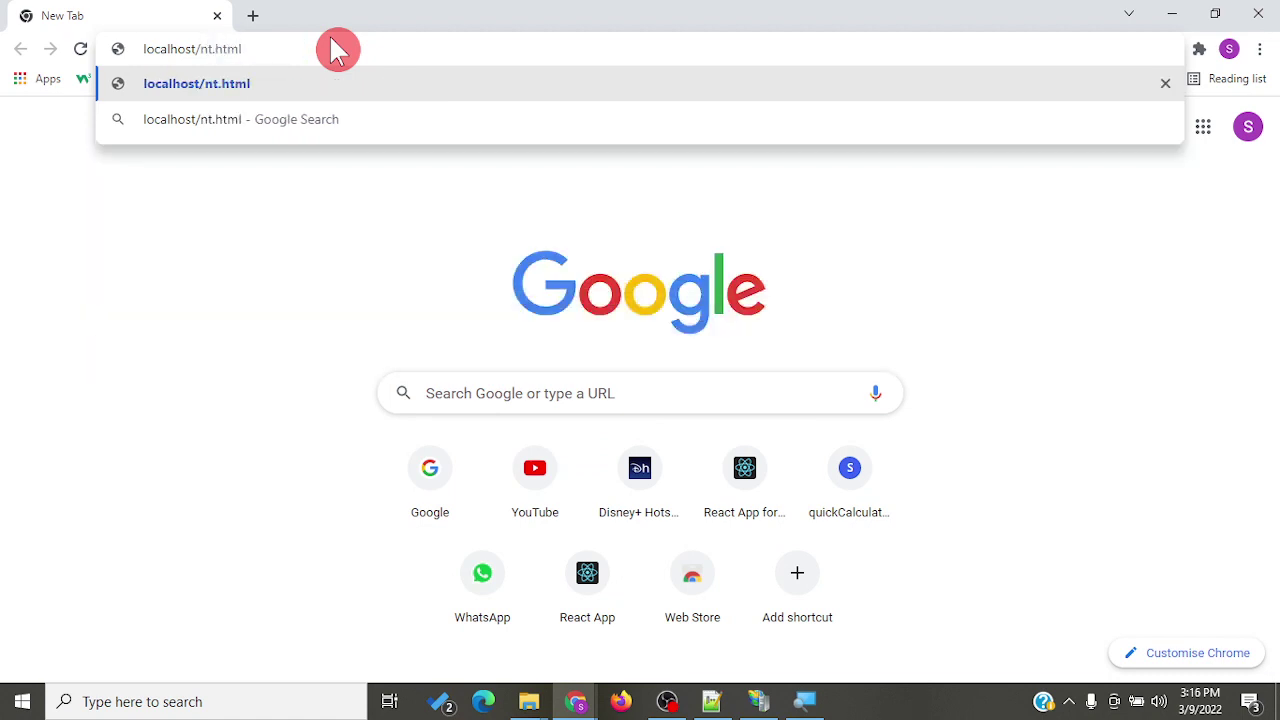
key("Return")
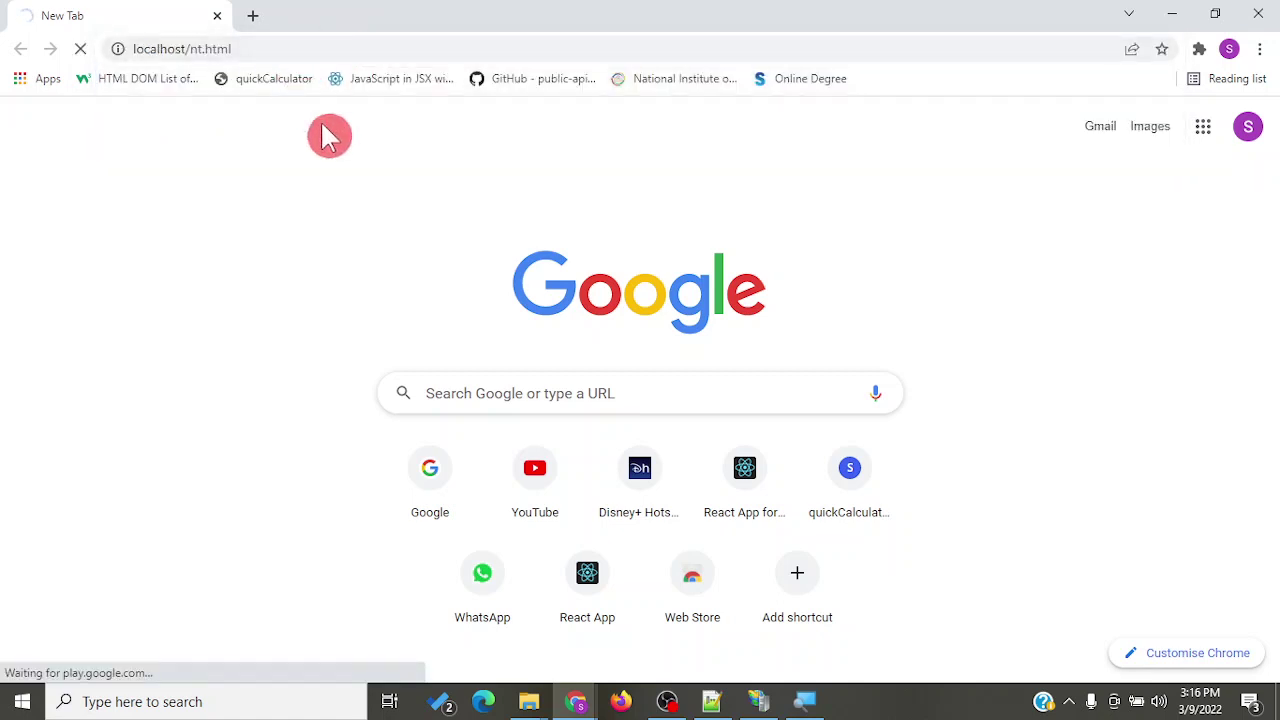